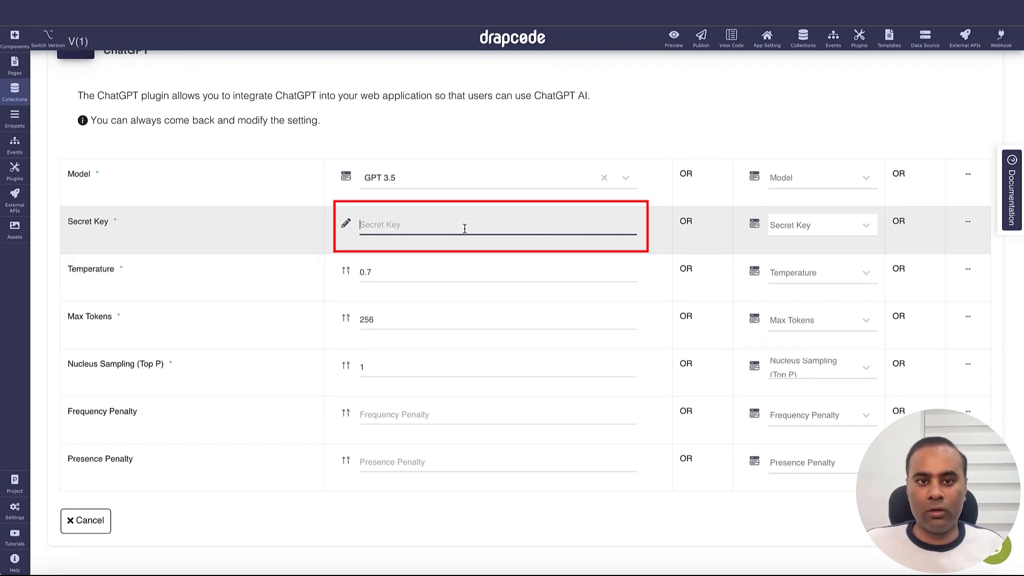
# Step: Set the ChatGPT plugin's Frequency Penalty and Presence Penalty both to 0, and install the plugin
pyautogui.click(425, 414)
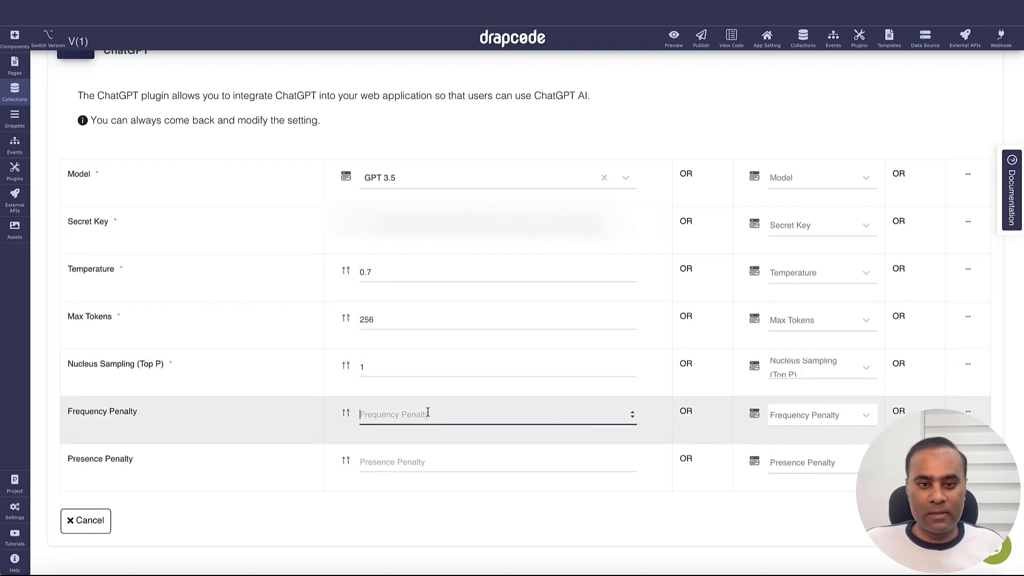
pyautogui.scroll(-1, 428, 433)
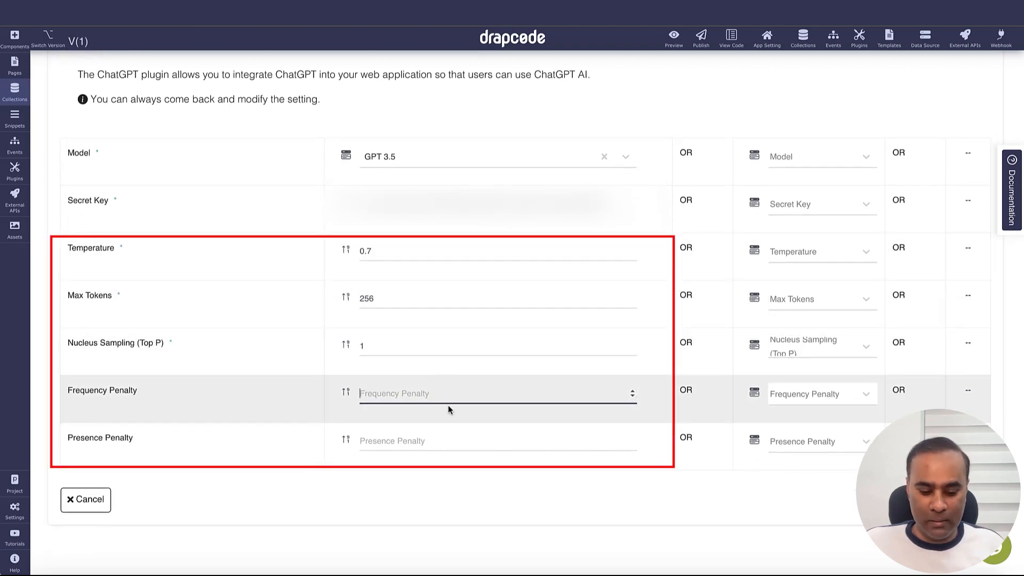
pyautogui.write('0')
pyautogui.click(448, 441)
pyautogui.write('0')
pyautogui.click(456, 497)
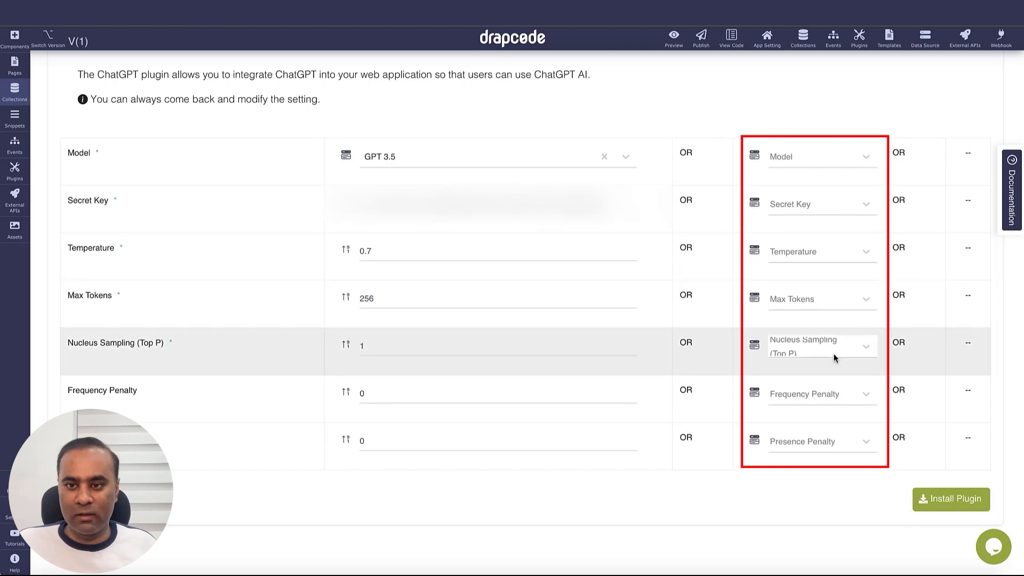
pyautogui.scroll(2, 843, 352)
pyautogui.scroll(-2, 859, 262)
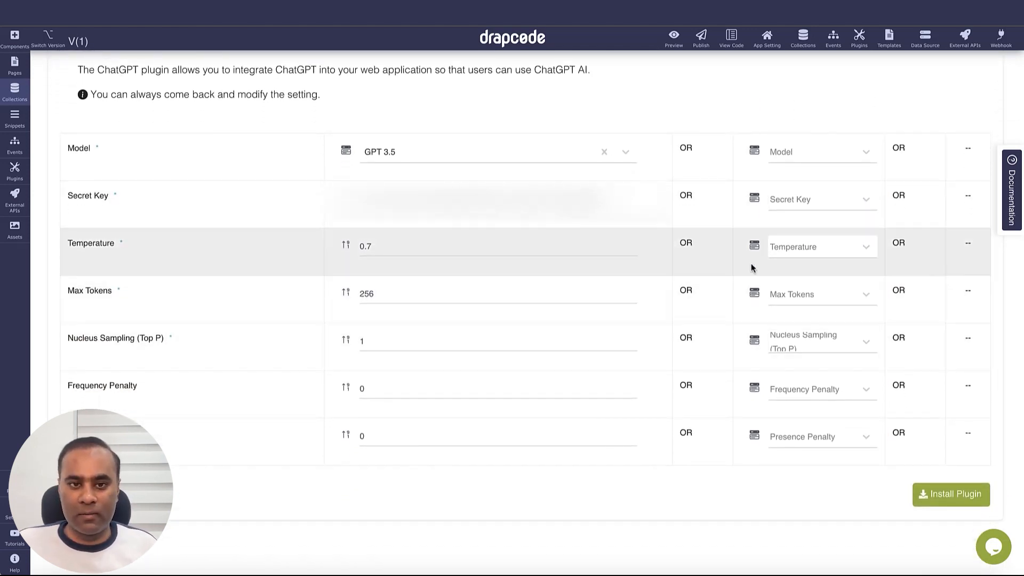
pyautogui.click(949, 496)
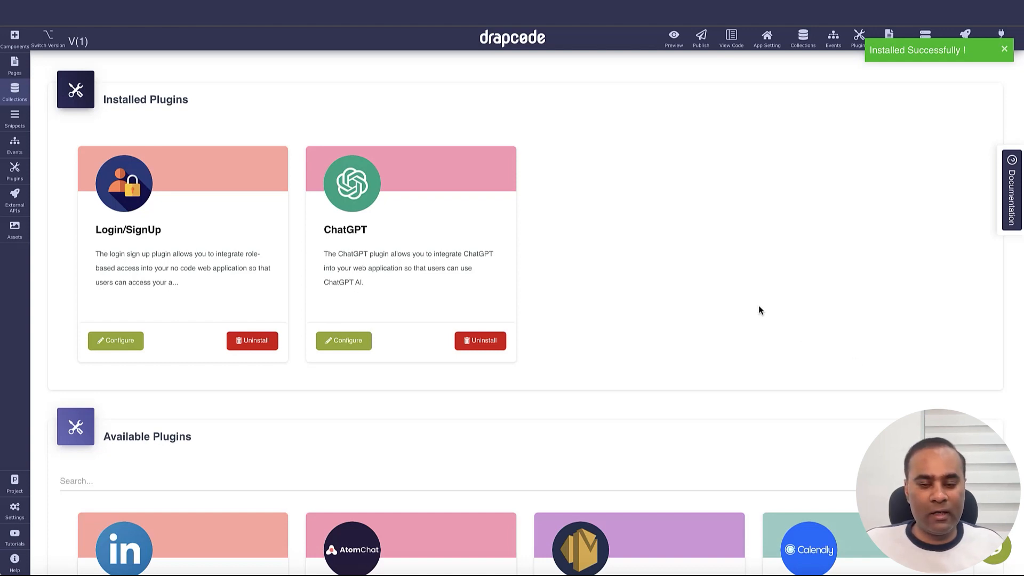
# Step: Check the refreshed collections list for ChatGPT Conversation and view the ChatGPT section of the external APIs
pyautogui.click(14, 92)
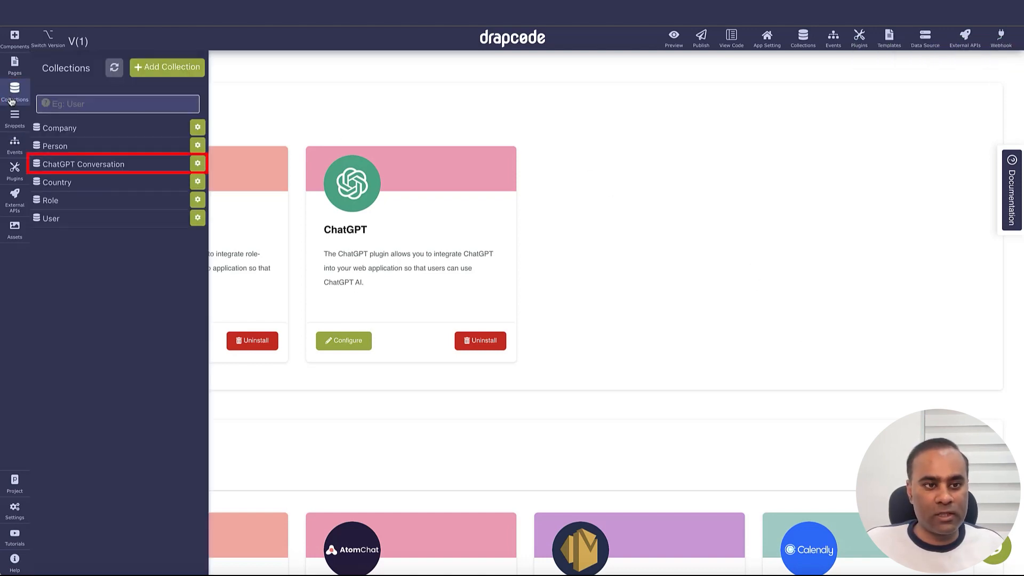
pyautogui.click(114, 68)
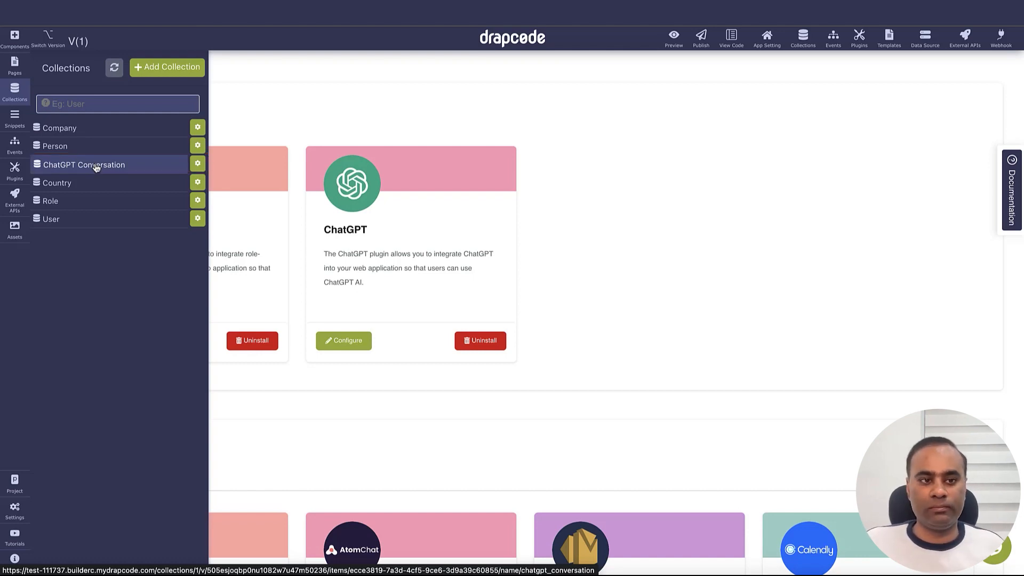
pyautogui.click(965, 46)
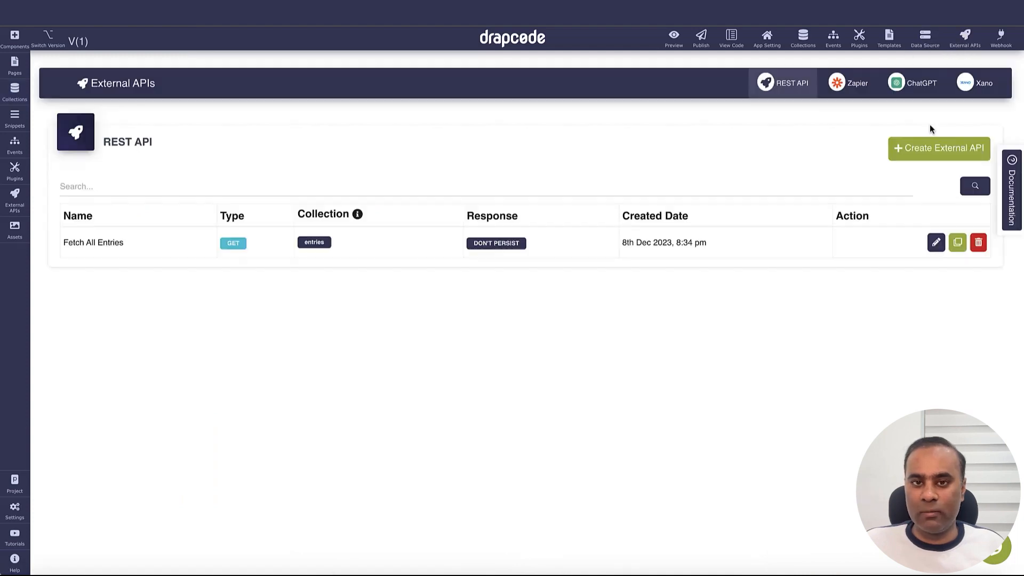
pyautogui.click(917, 83)
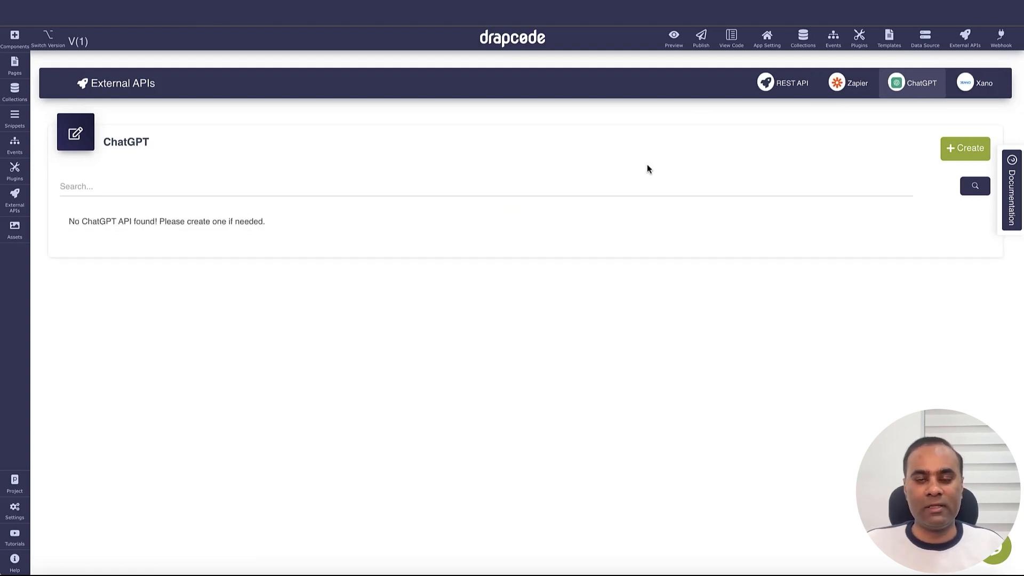
# Step: Open the Company collection's configuration and examine the settings of its Website URL and Name fields
pyautogui.click(16, 94)
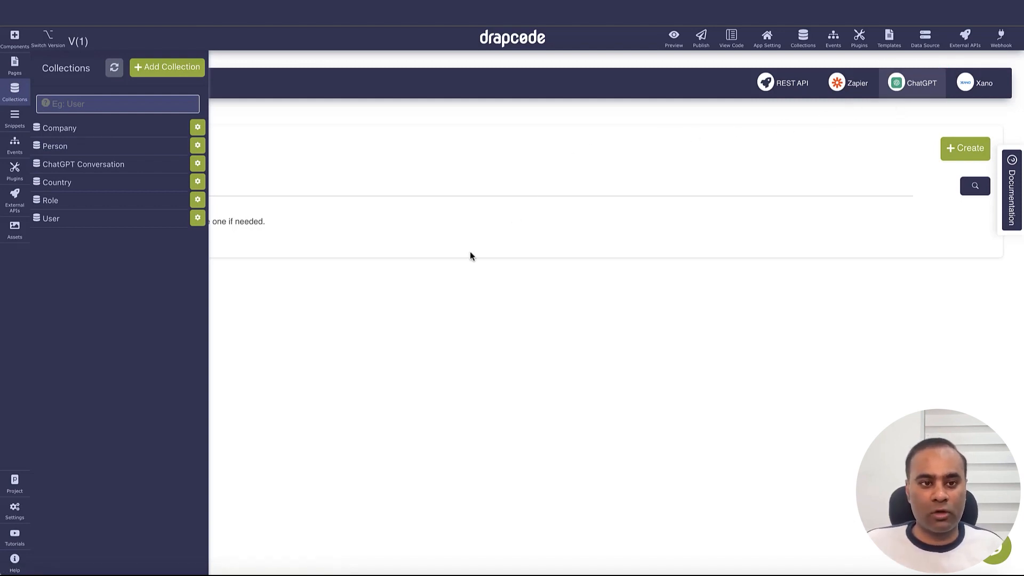
pyautogui.click(88, 131)
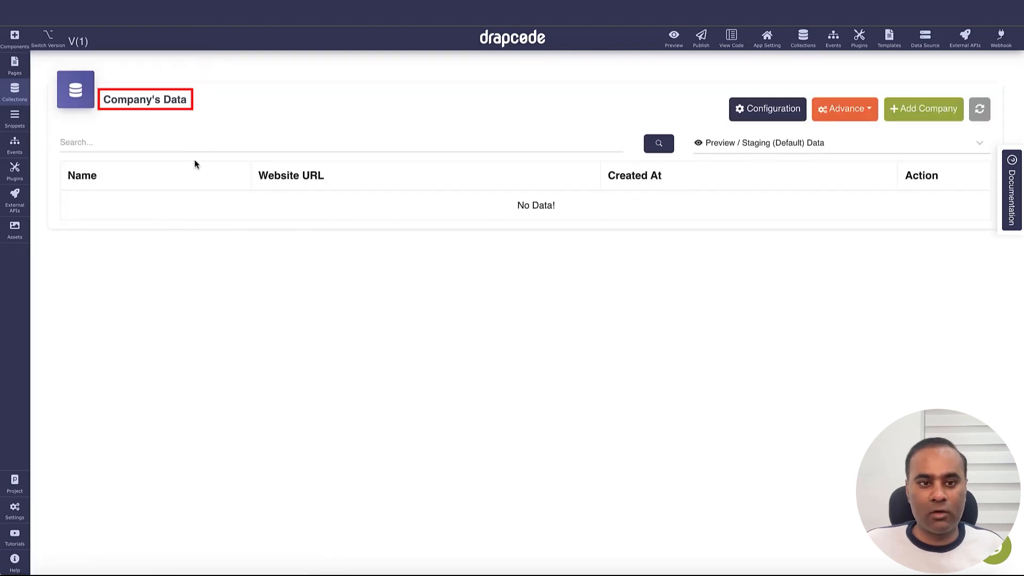
pyautogui.click(763, 112)
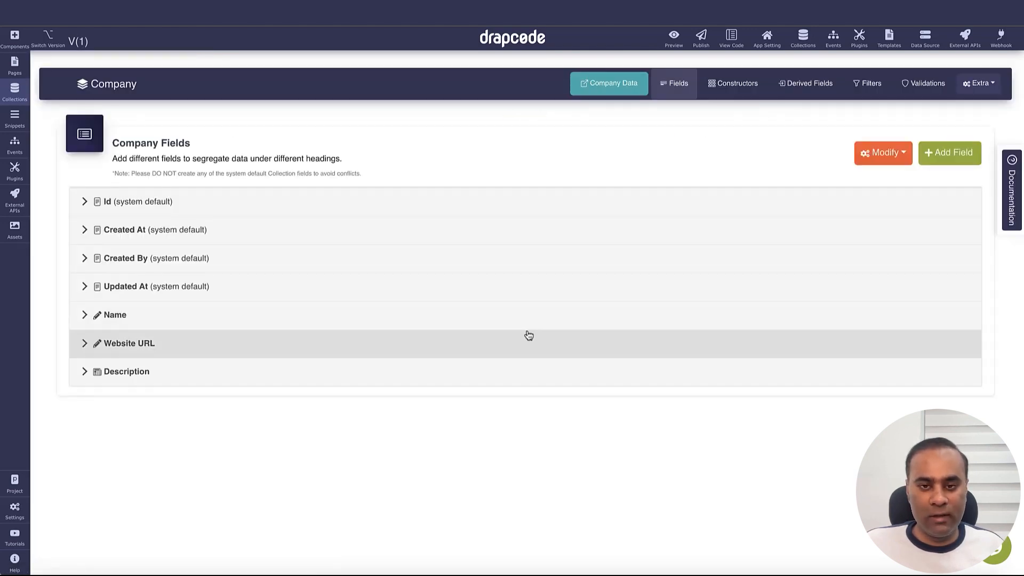
pyautogui.click(295, 348)
pyautogui.scroll(-5, 283, 448)
pyautogui.scroll(3, 271, 328)
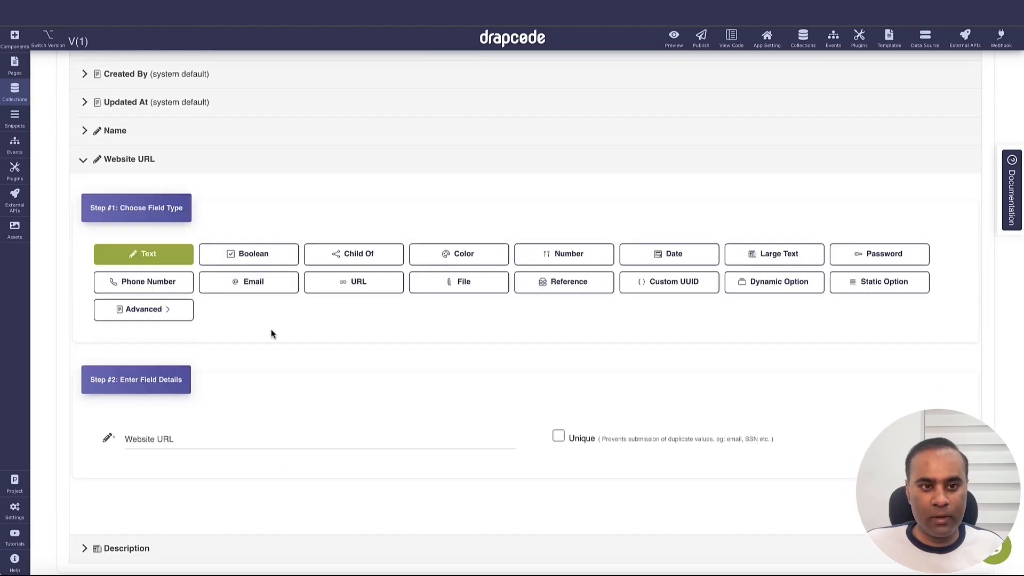
pyautogui.click(243, 224)
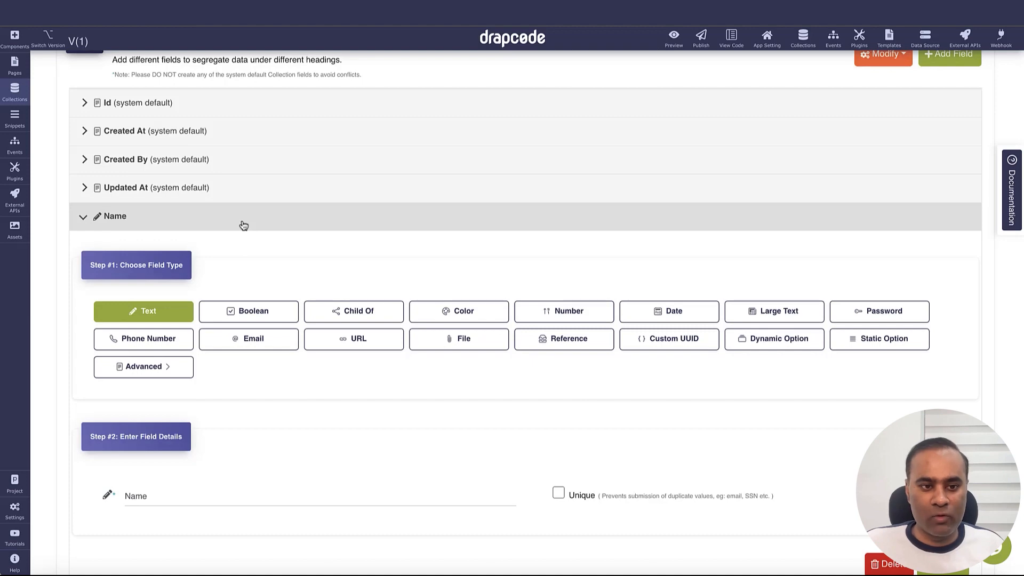
pyautogui.scroll(-3, 244, 225)
pyautogui.scroll(5, 276, 380)
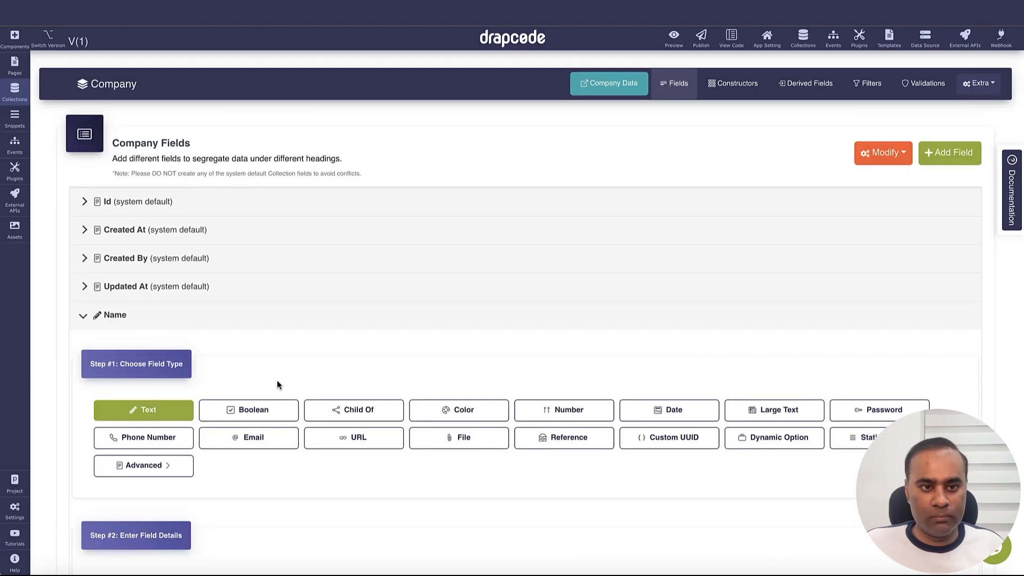
pyautogui.click(297, 320)
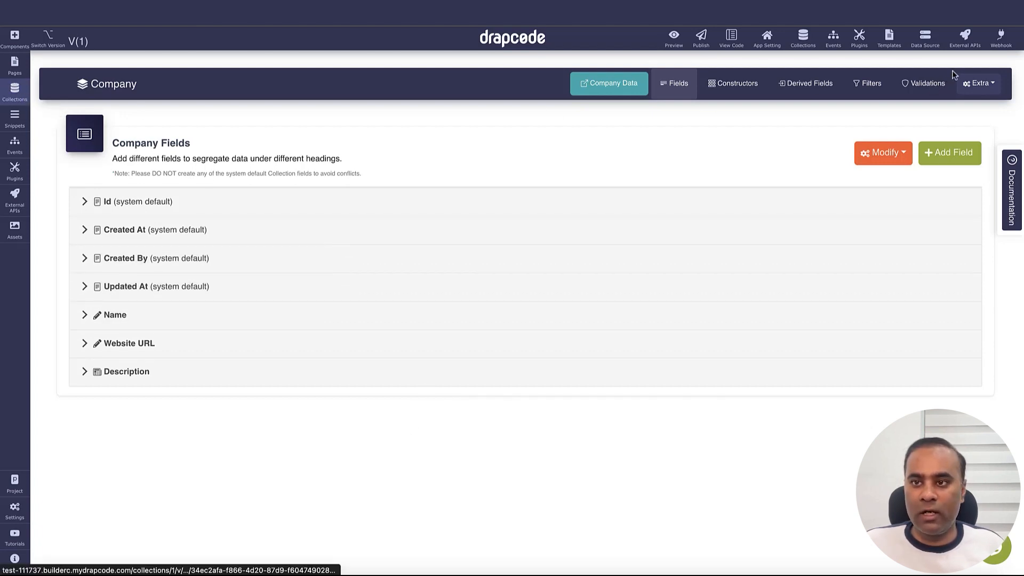
# Step: Start a new ChatGPT external API prompt and name it "Generate Company Description"
pyautogui.click(966, 36)
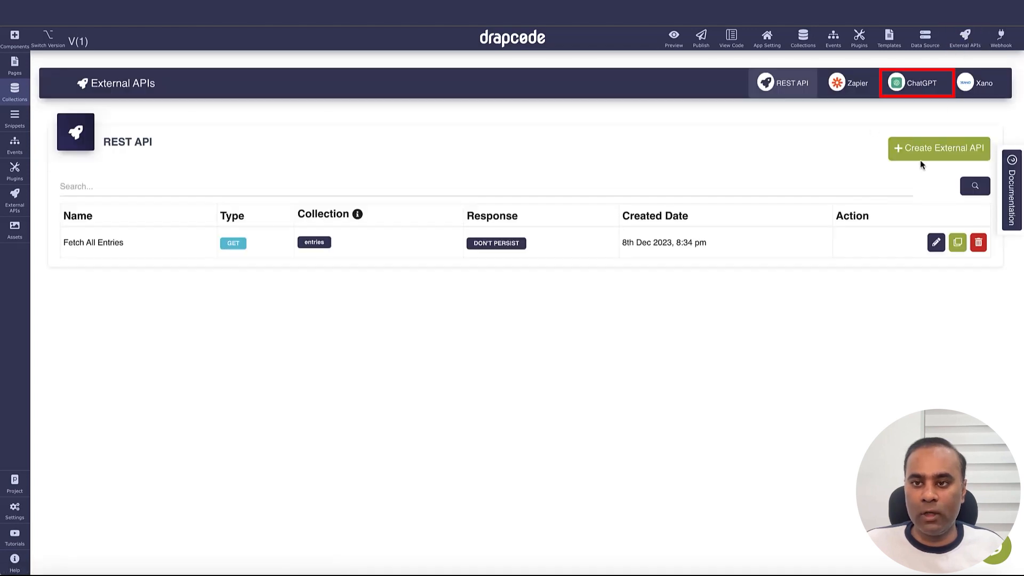
pyautogui.click(918, 86)
pyautogui.click(970, 154)
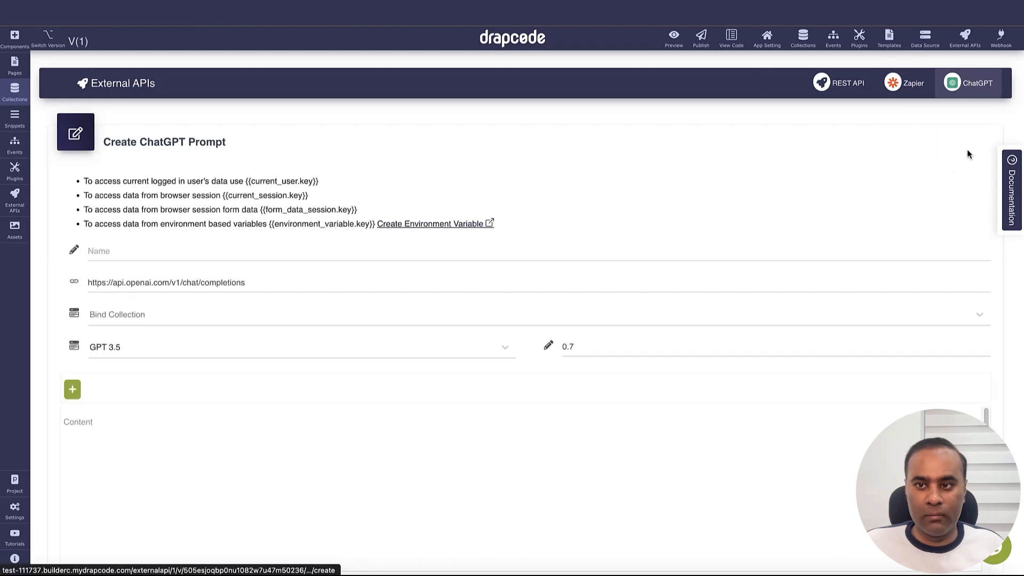
pyautogui.click(270, 254)
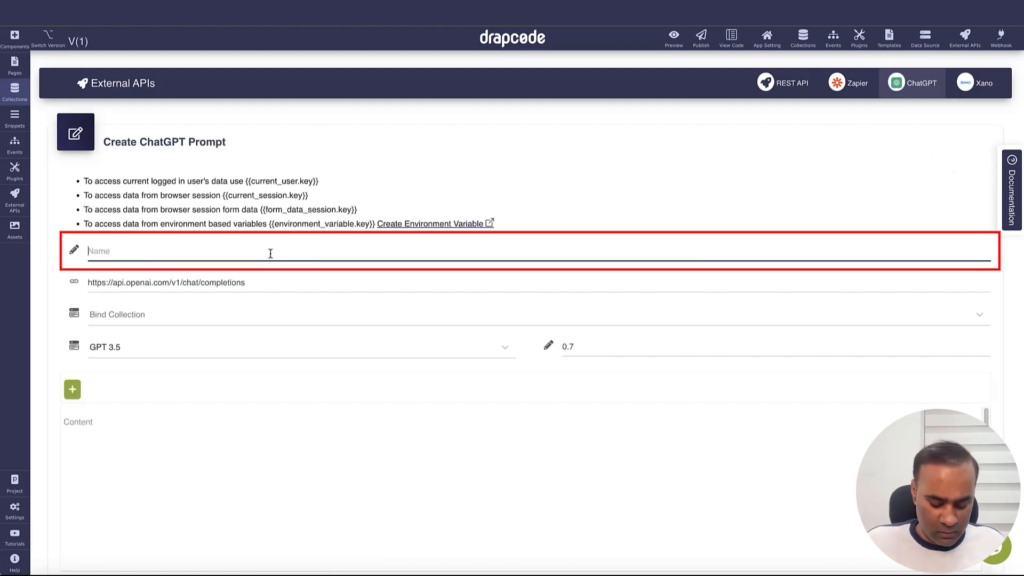
pyautogui.write('Generate Company Descrip')
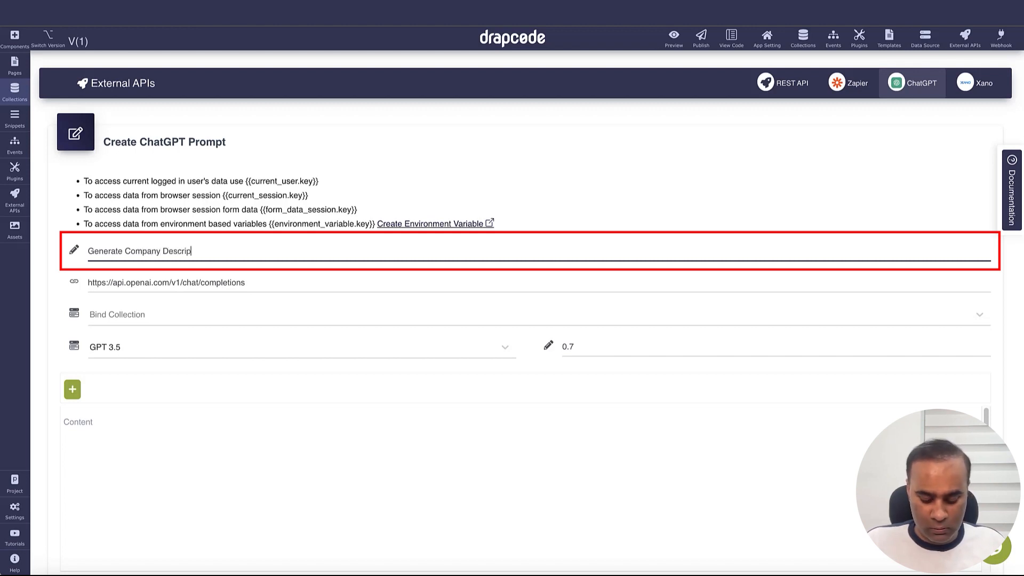
pyautogui.write('tion')
pyautogui.press('Tab')
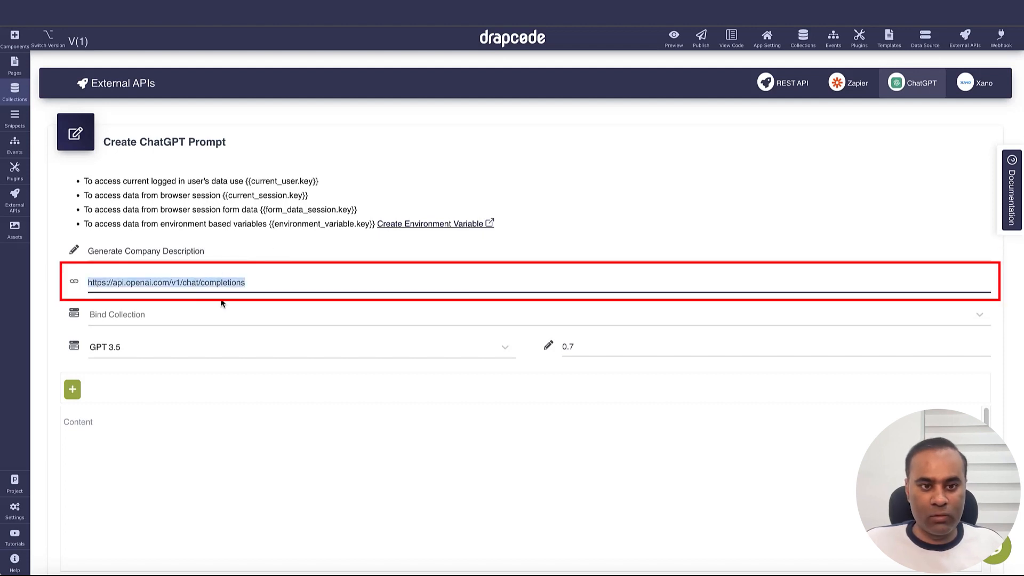
# Step: Bind the new ChatGPT prompt to the Company collection
pyautogui.scroll(-1, 260, 319)
pyautogui.click(254, 297)
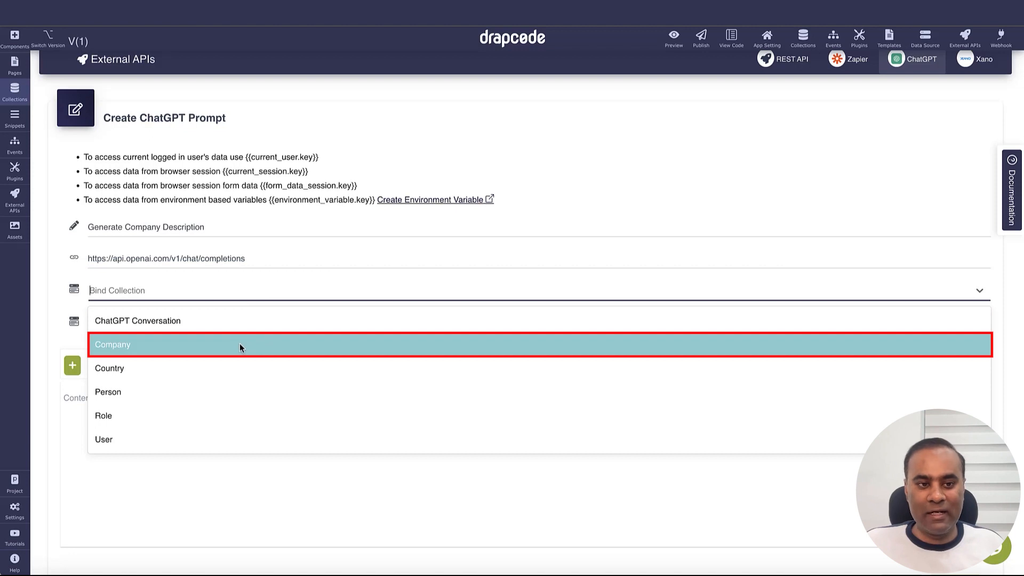
pyautogui.click(239, 344)
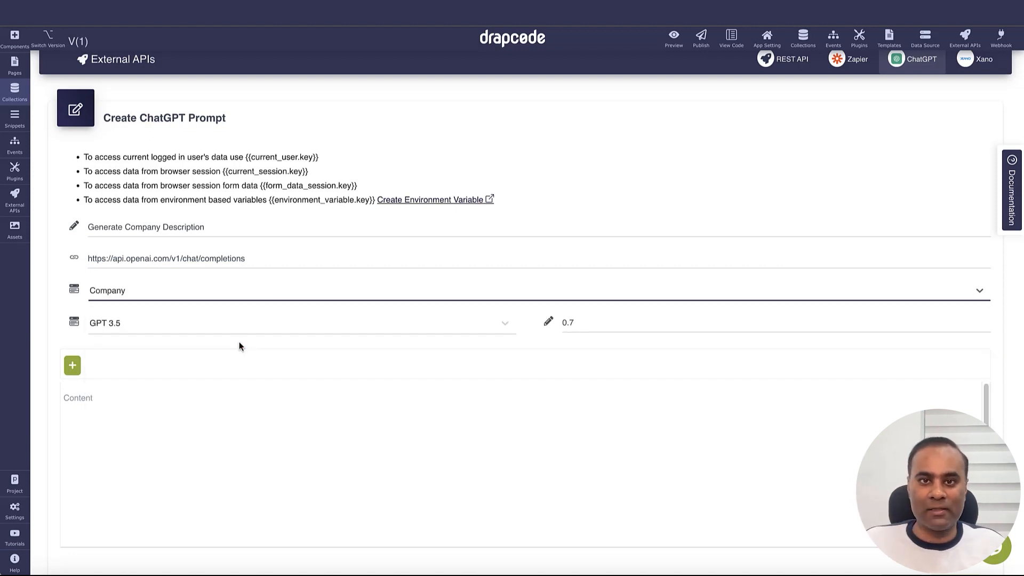
pyautogui.click(255, 402)
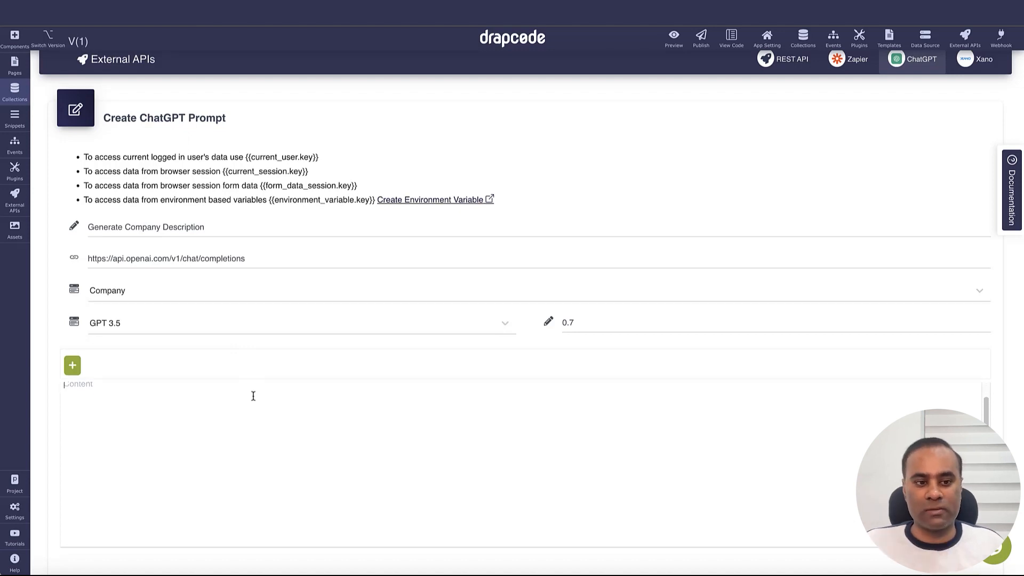
pyautogui.scroll(1, 183, 416)
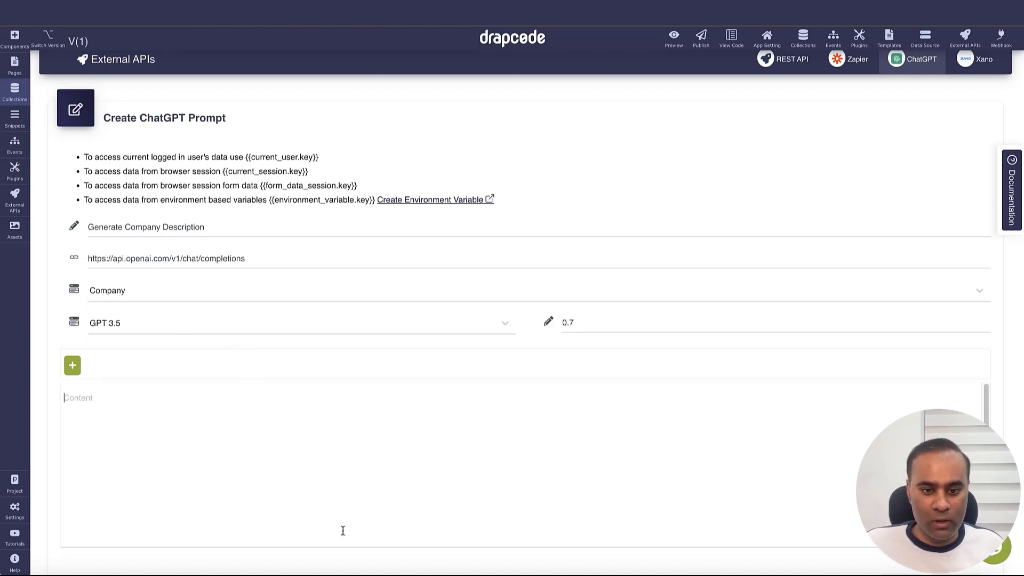
pyautogui.write('Given the url of the company https://www.drapcode.com, please generate the short description for the same')
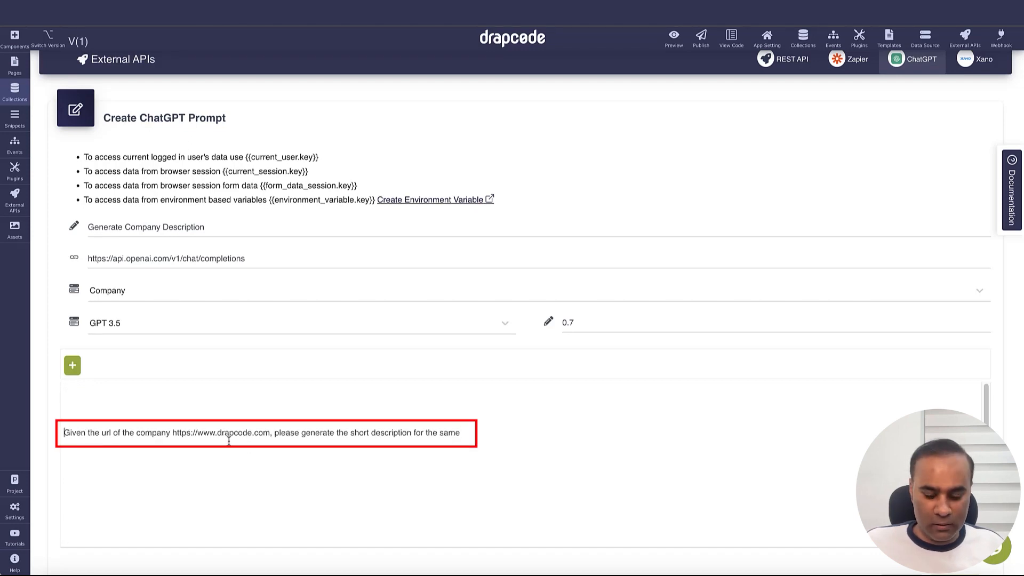
pyautogui.press('BackSpace')
pyautogui.press('BackSpace')
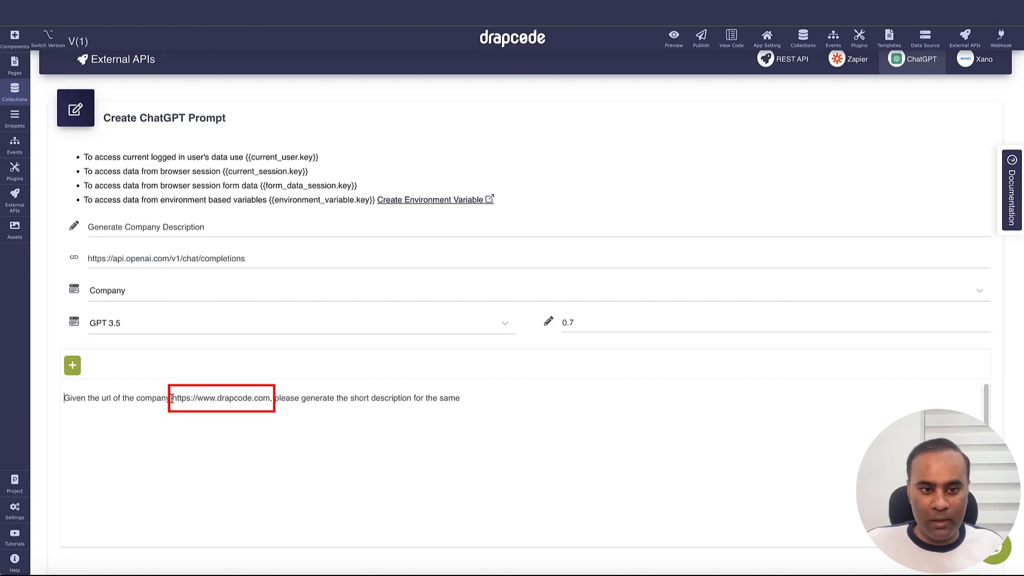
# Step: Replace the sample URL in the prompt content with the Company collection's Website URL field, {{website_url}}, and save the prompt
pyautogui.moveTo(172, 398); pyautogui.dragTo(271, 398)
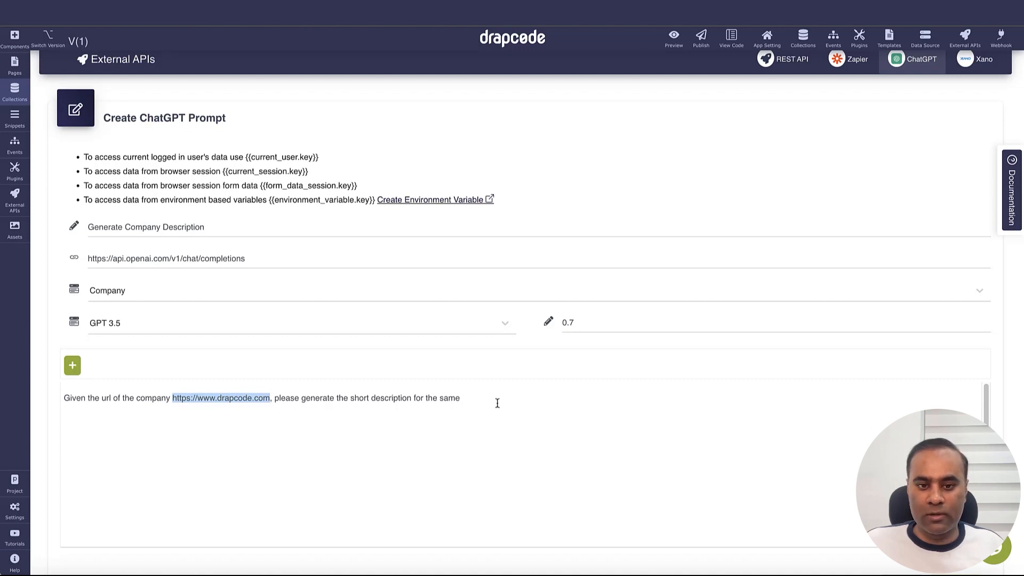
pyautogui.press('BackSpace')
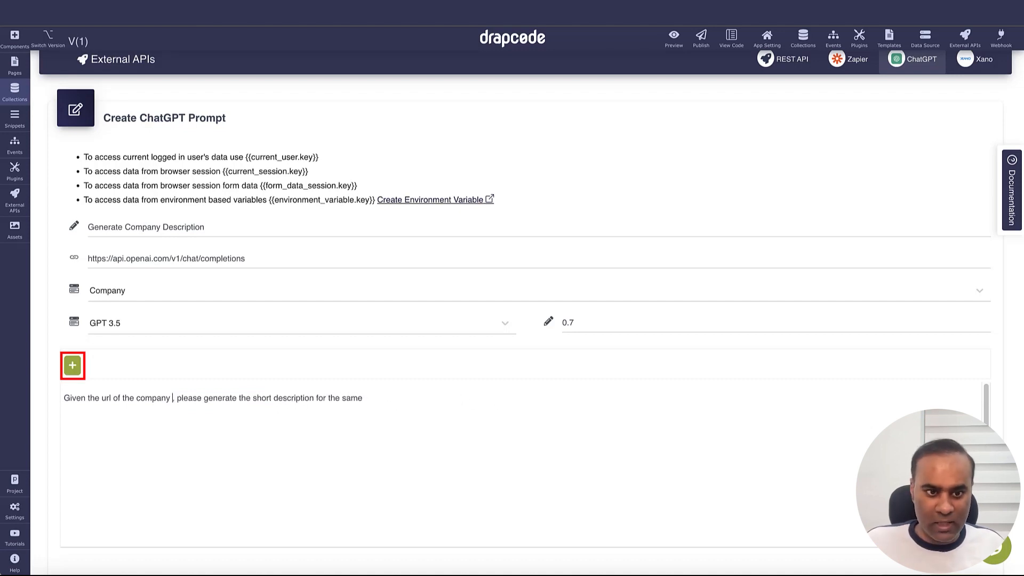
pyautogui.click(73, 365)
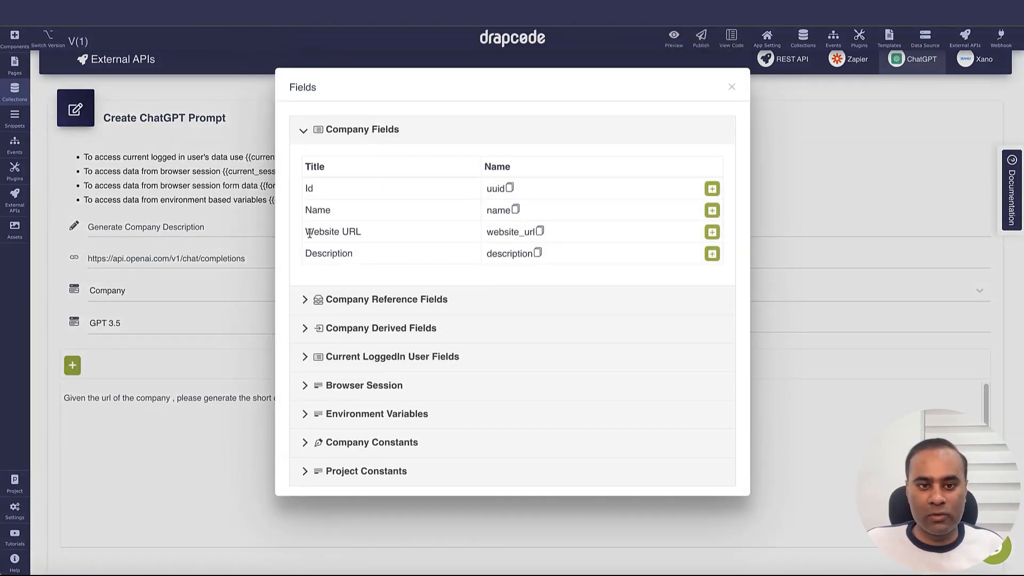
pyautogui.click(712, 232)
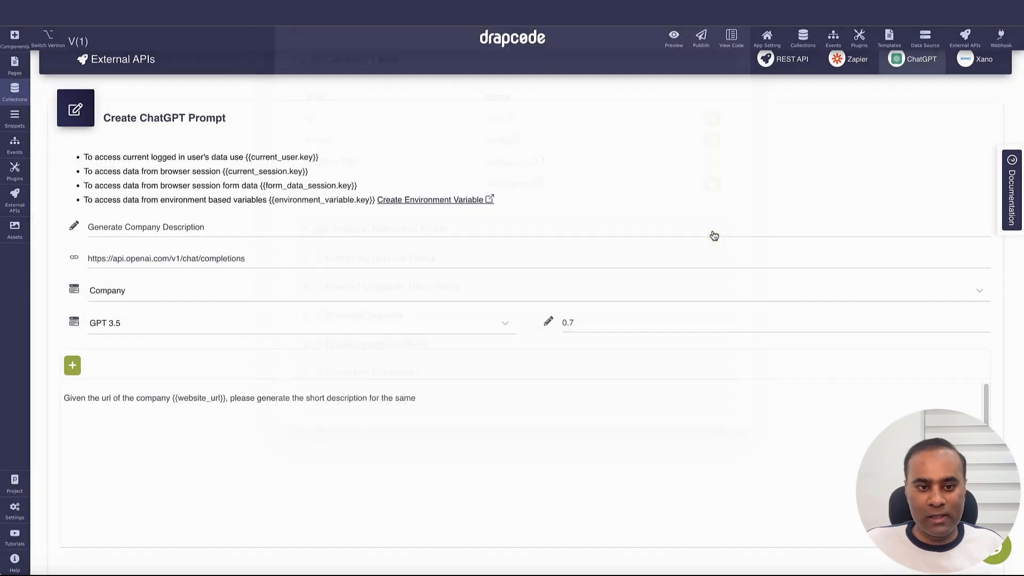
pyautogui.click(175, 398)
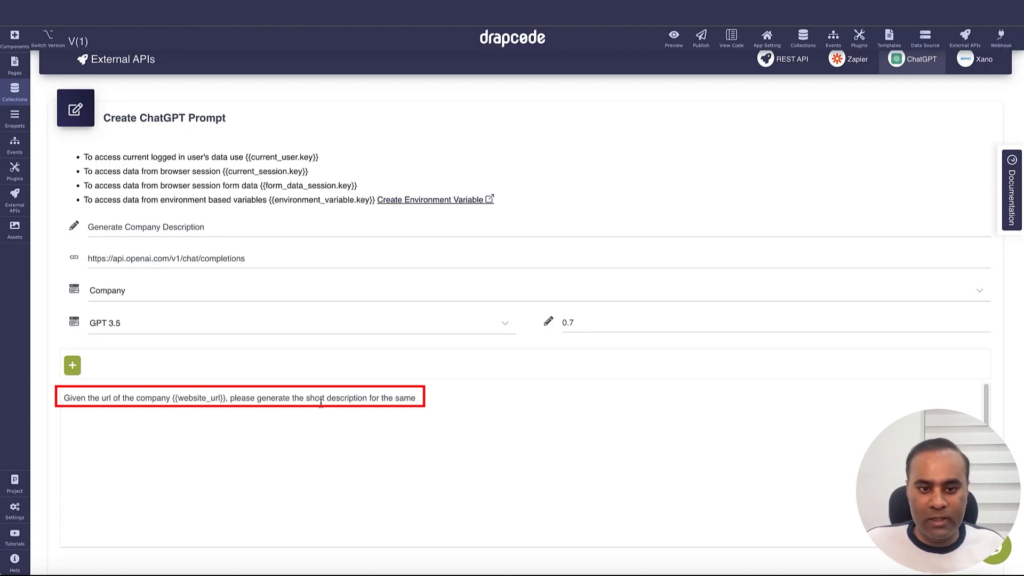
pyautogui.click(430, 397)
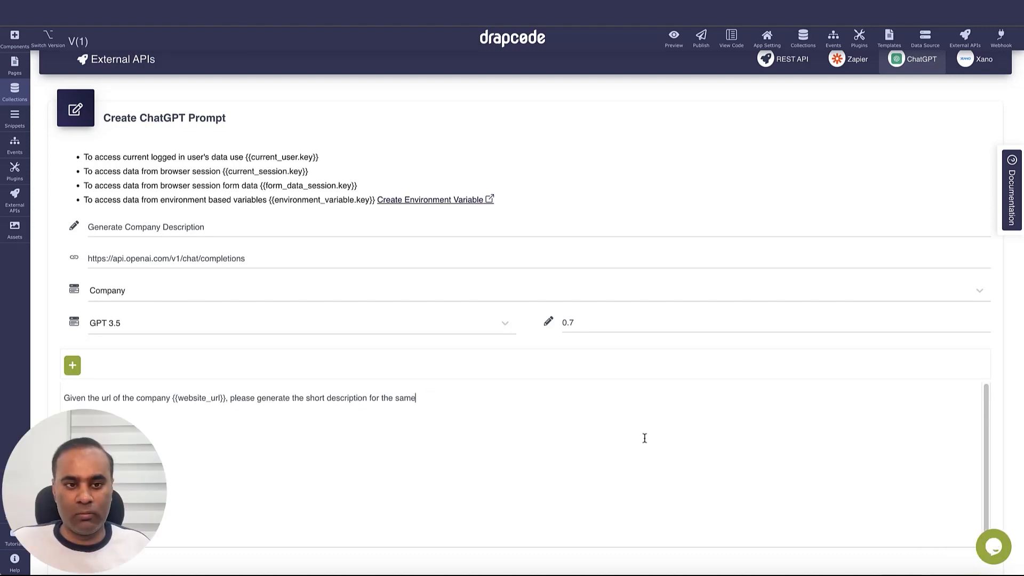
pyautogui.scroll(-1, 644, 438)
pyautogui.scroll(-2, 769, 319)
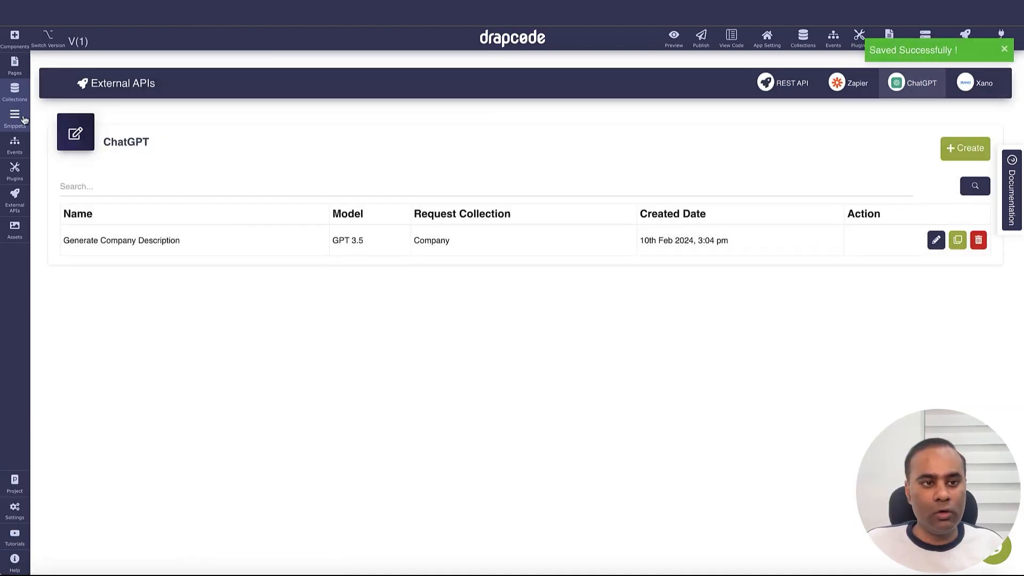
# Step: Open the Company List page, followed by the Create Company page, and examine the company table and the form's Name and Website URL fields
pyautogui.click(16, 76)
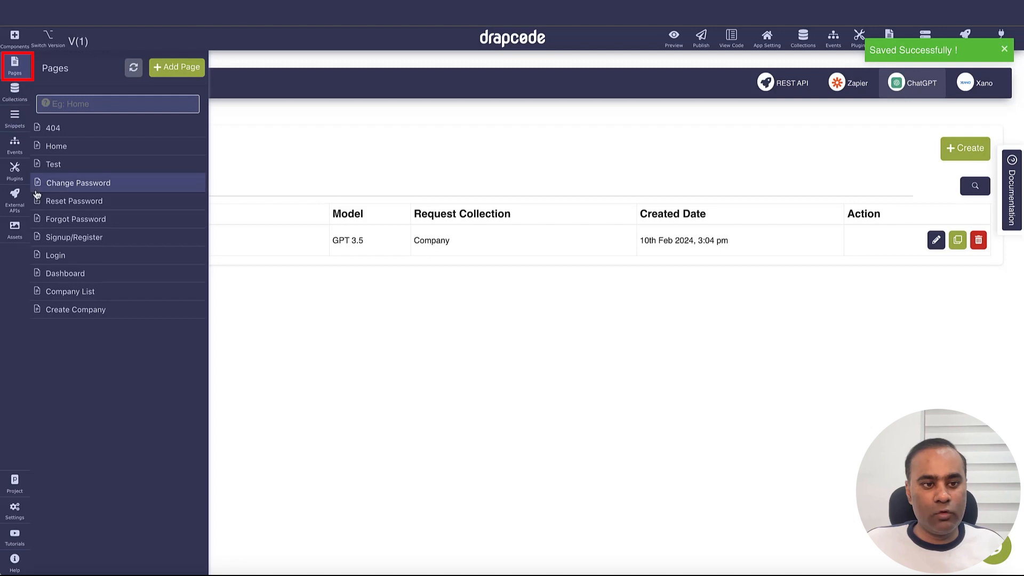
pyautogui.click(79, 293)
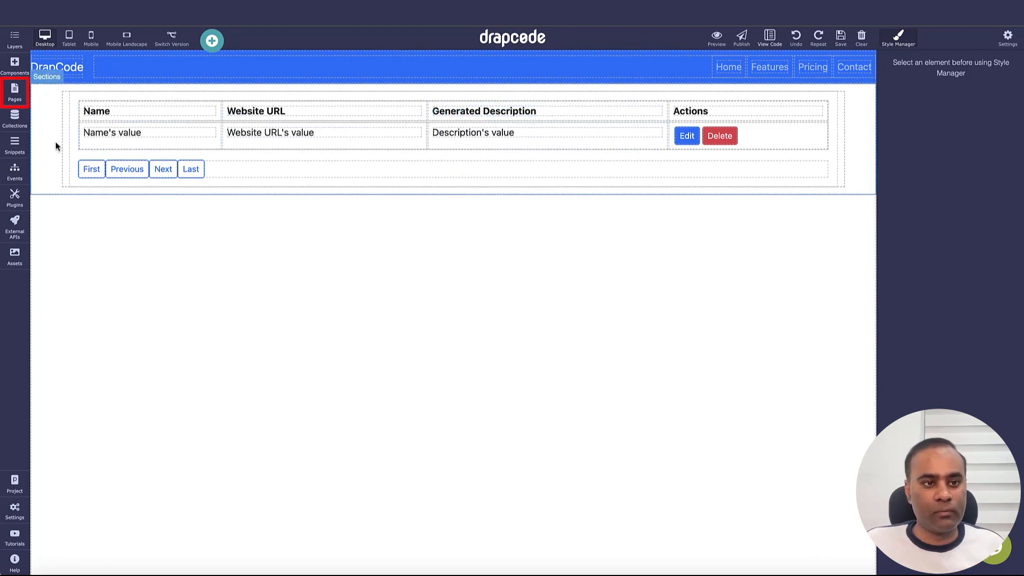
pyautogui.click(15, 96)
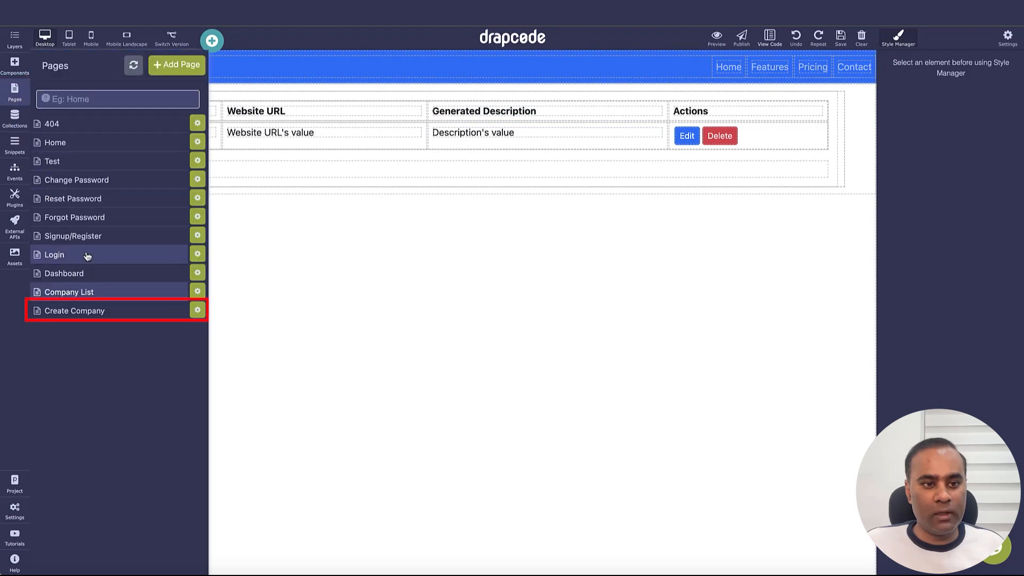
pyautogui.click(109, 312)
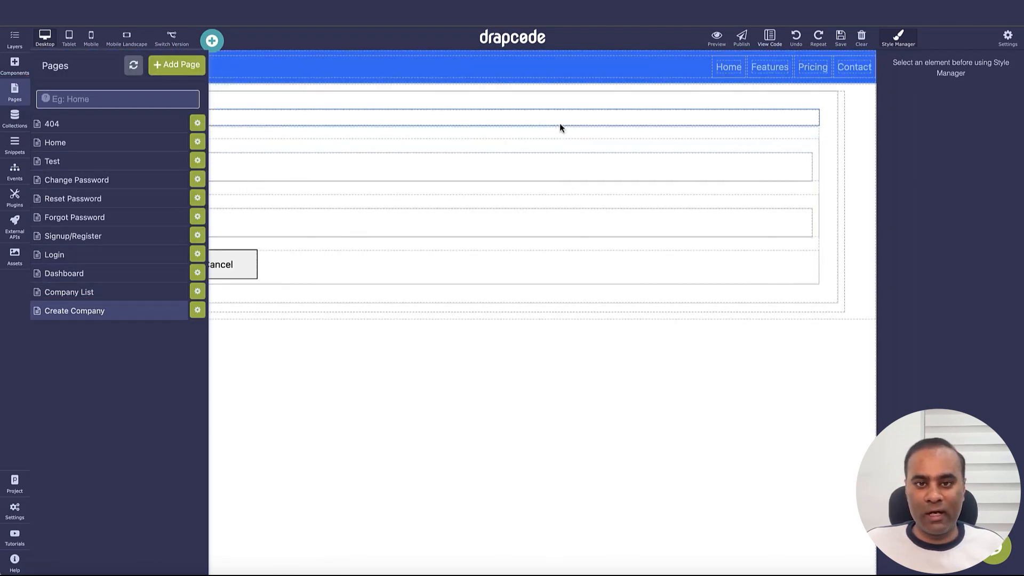
pyautogui.click(561, 120)
pyautogui.click(533, 156)
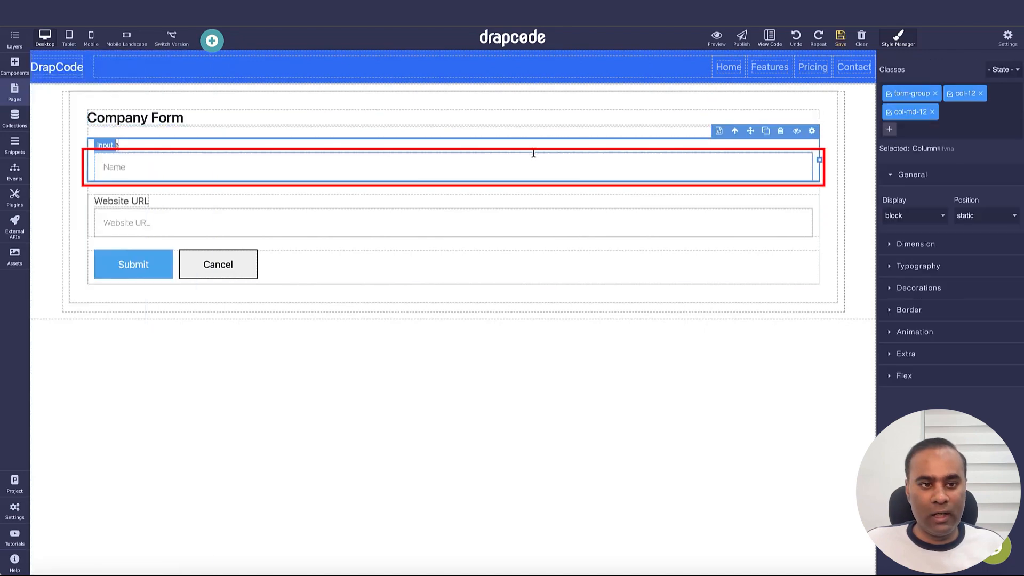
pyautogui.click(531, 207)
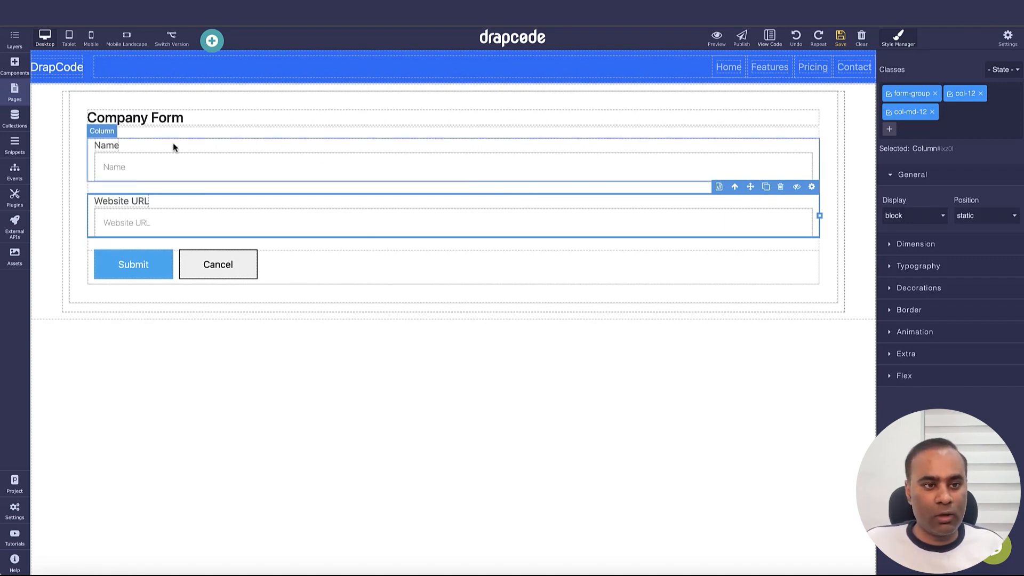
# Step: Create a new event named "Save Company and Generate Description", leaving the page editor without saving
pyautogui.click(15, 173)
pyautogui.click(172, 70)
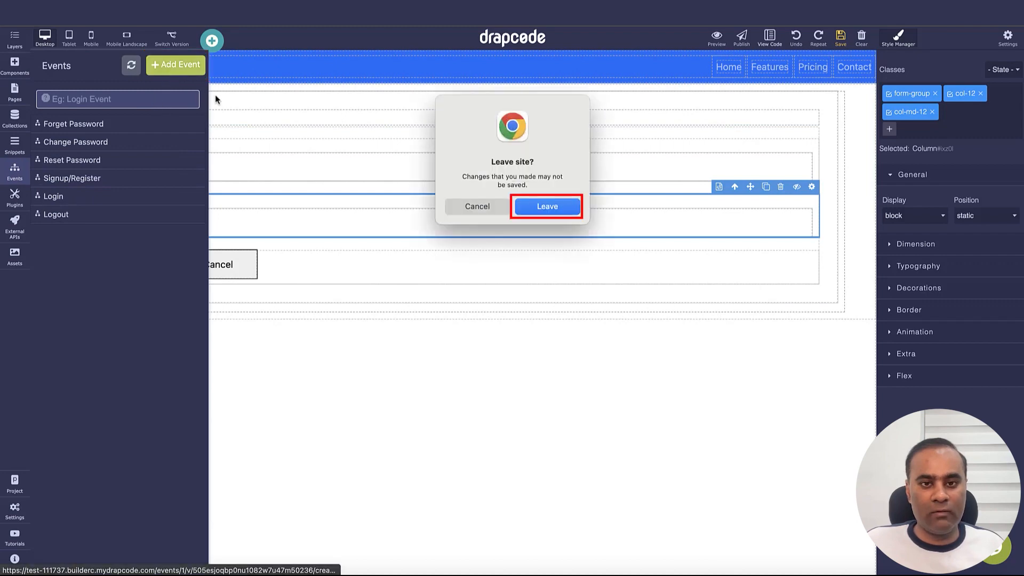
pyautogui.click(539, 206)
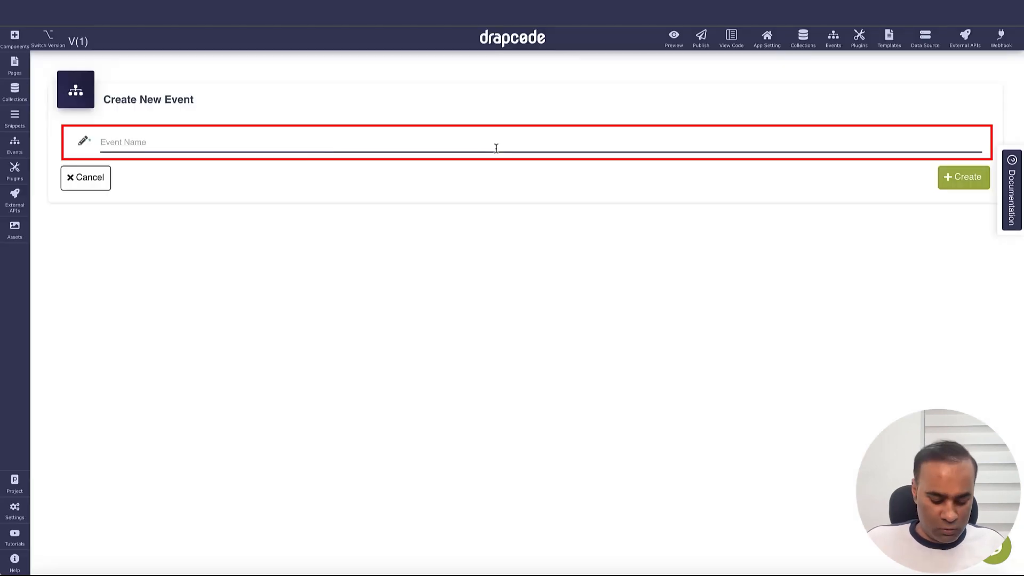
pyautogui.write('Save Compa')
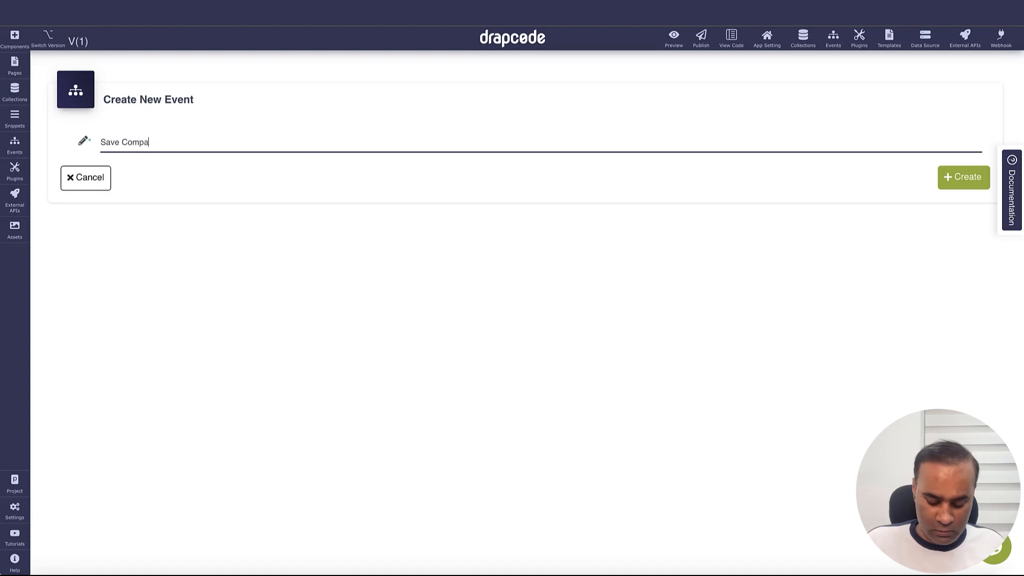
pyautogui.write('ny and Gene')
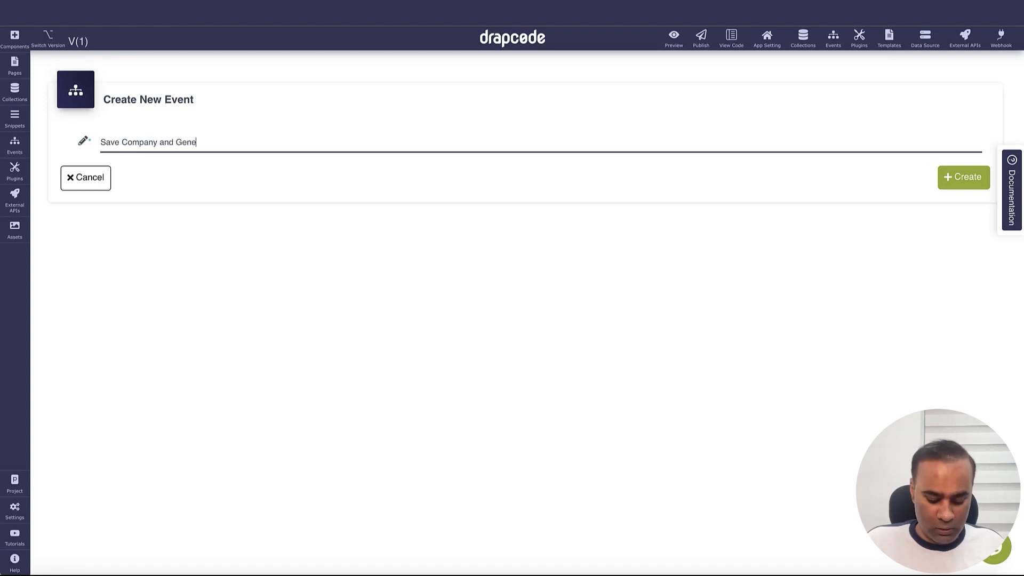
pyautogui.write('rate Descrip')
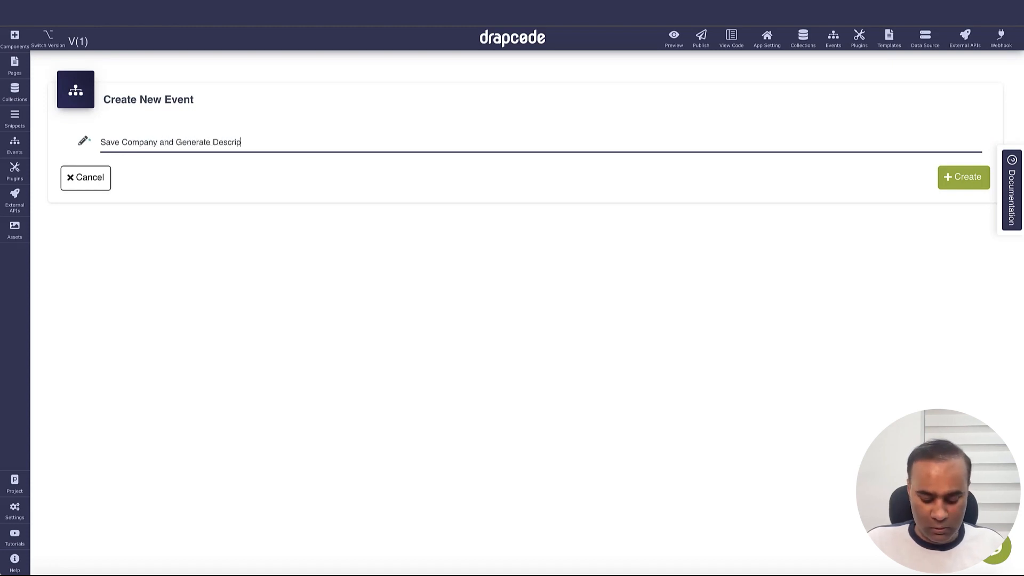
pyautogui.write('tion')
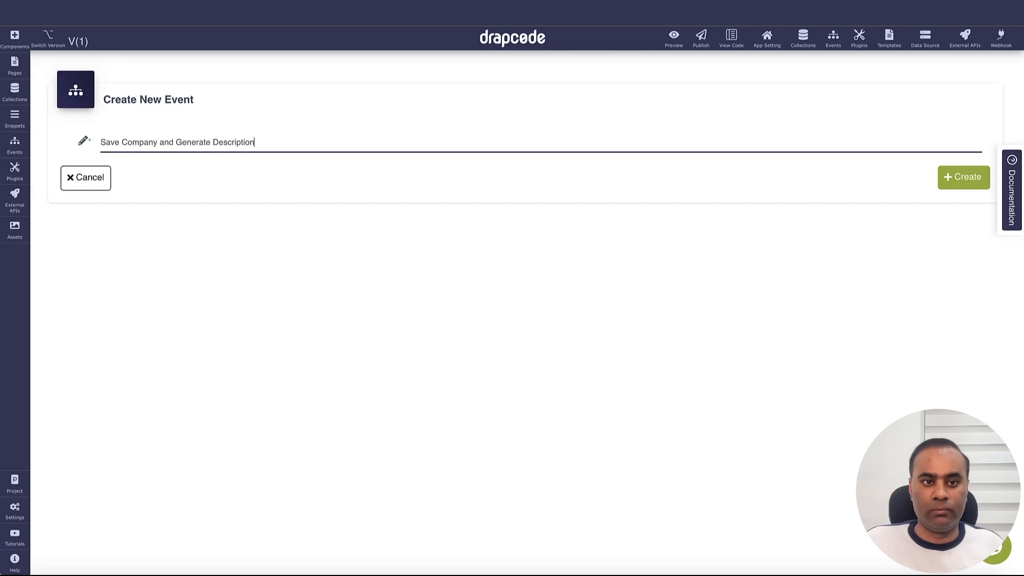
pyautogui.click(958, 182)
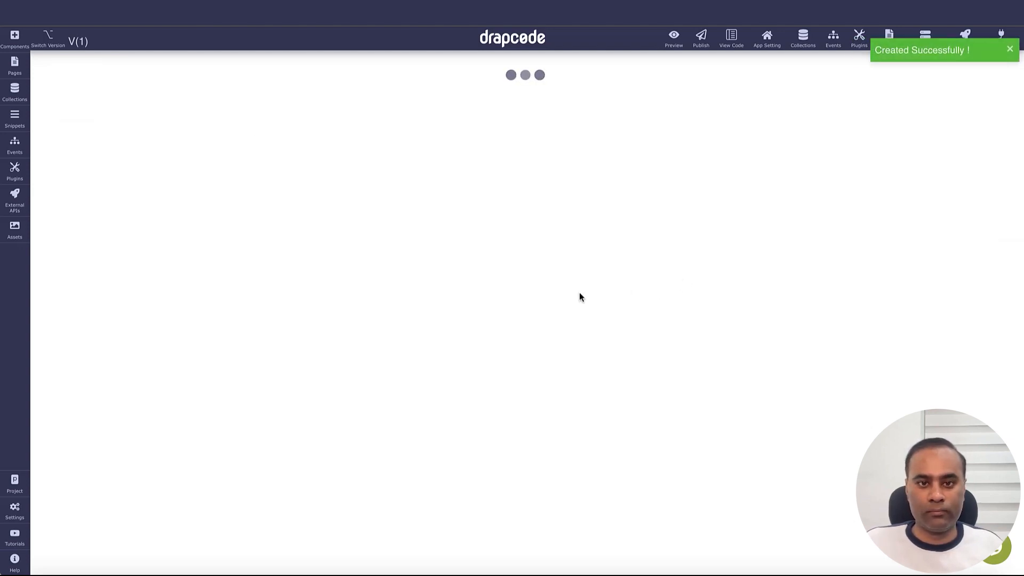
# Step: Add a Save Data collection action as the event's first action and set its collection to Company
pyautogui.click(485, 209)
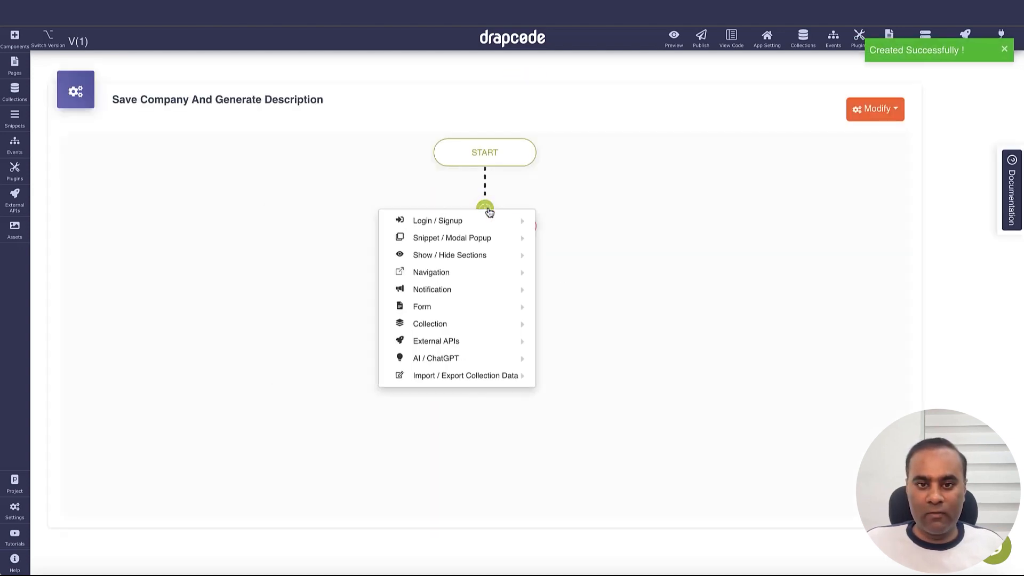
pyautogui.moveTo(586, 334)
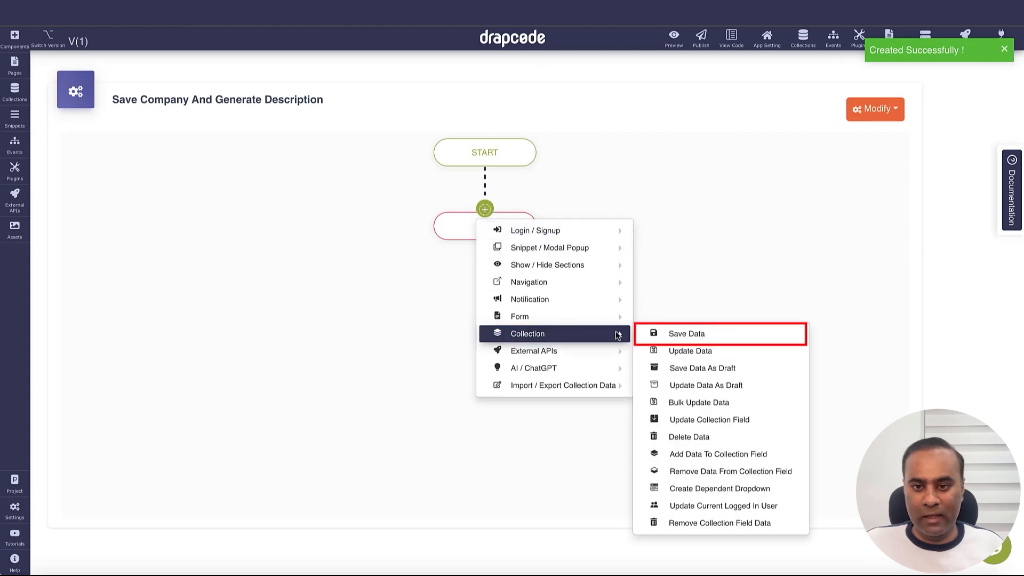
pyautogui.click(700, 333)
pyautogui.click(515, 150)
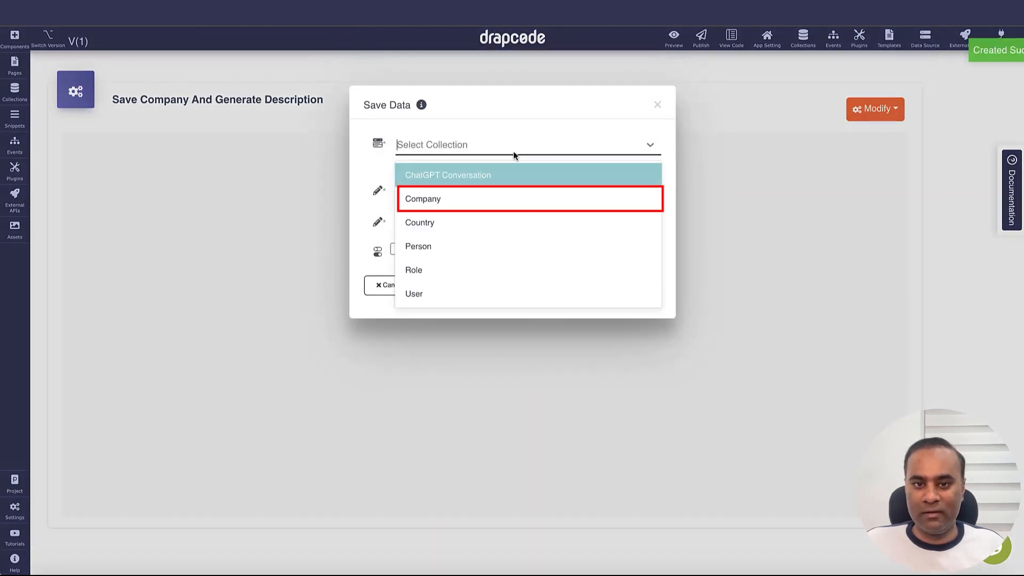
pyautogui.click(512, 205)
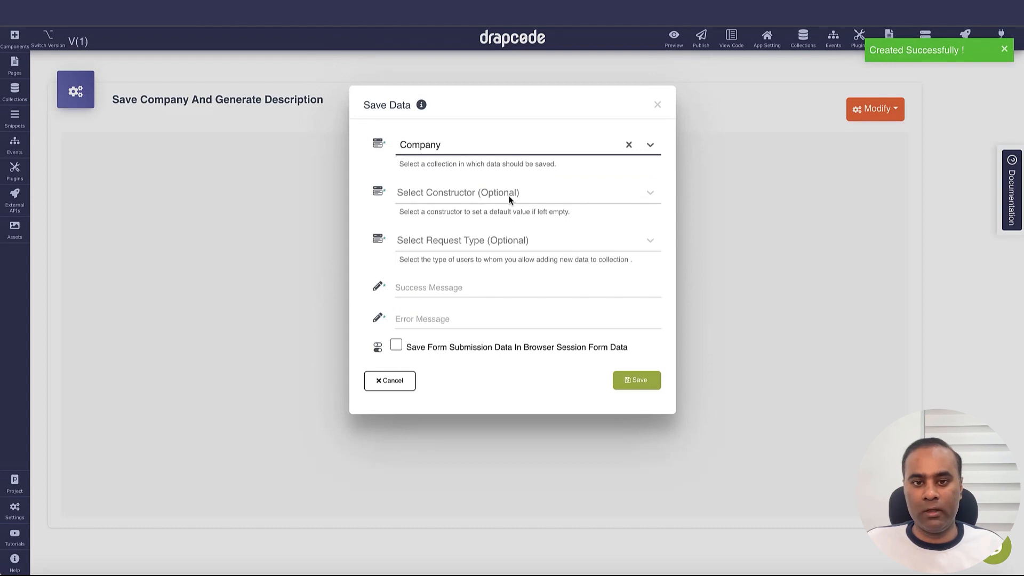
# Step: Set the success message to "Company Saved" and the error message to "Error in Saving", and save the action
pyautogui.click(509, 283)
pyautogui.write('C')
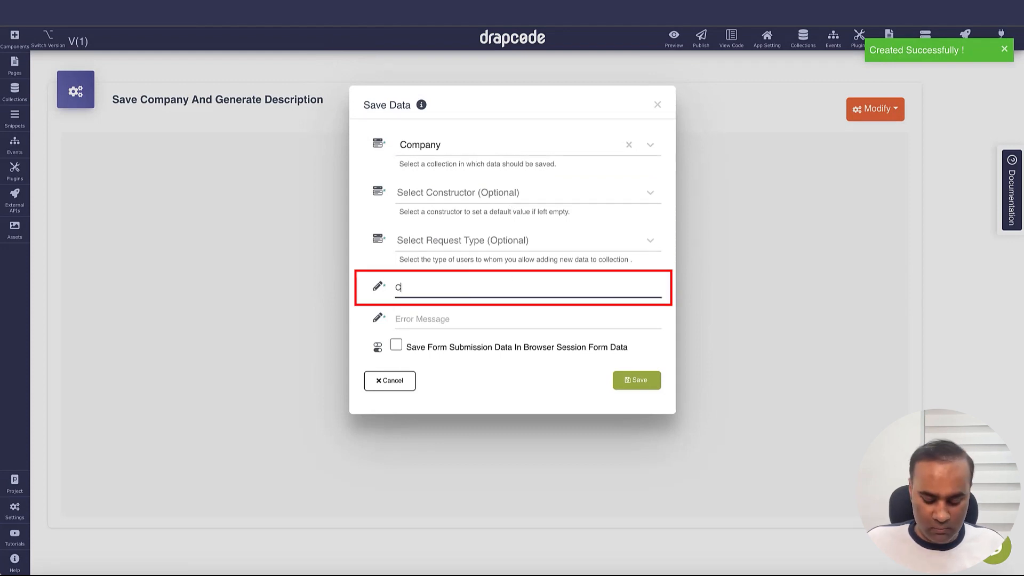
pyautogui.write('ompany Saved')
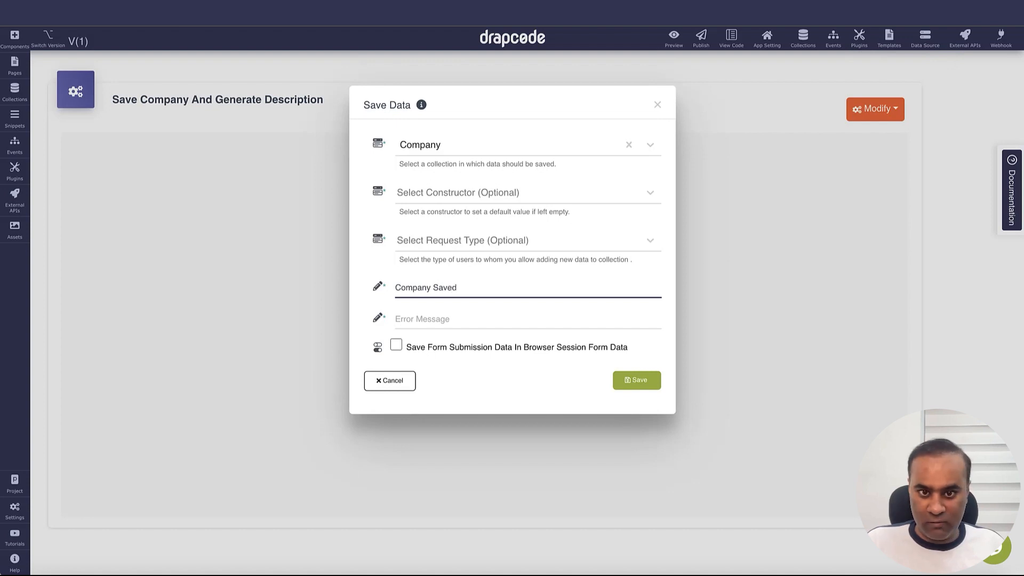
pyautogui.press('Tab')
pyautogui.write('Error in ')
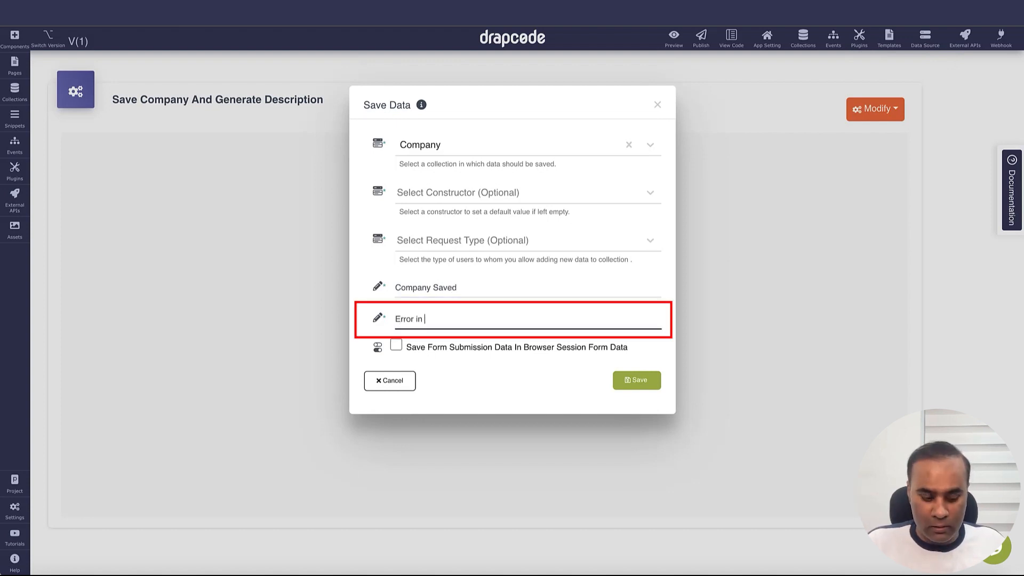
pyautogui.write('Saving')
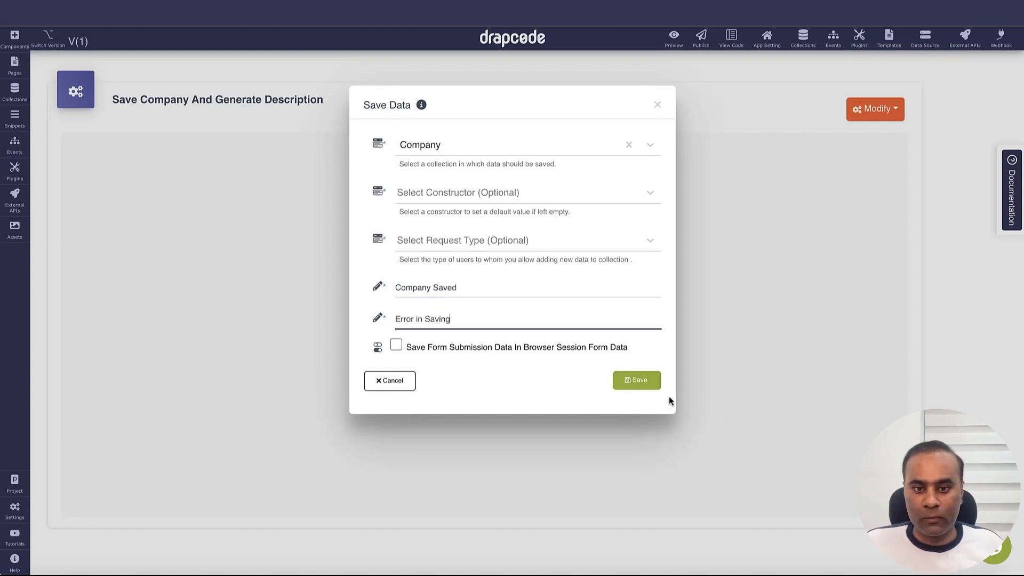
pyautogui.click(649, 381)
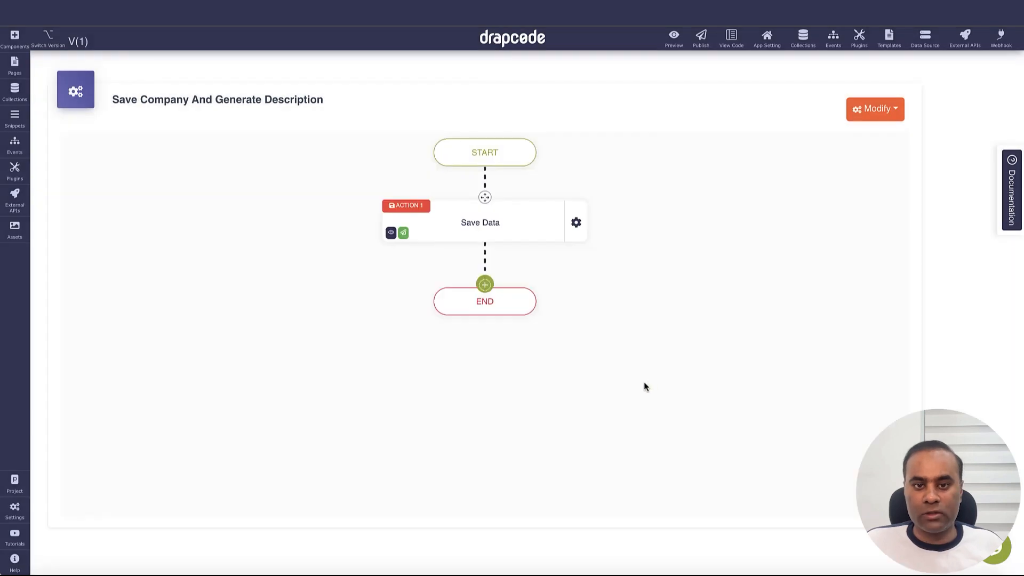
# Step: Add a ChatGPT Start New Conversation action after Save Data, using the Generate Company Description prompt and the Description field
pyautogui.click(489, 290)
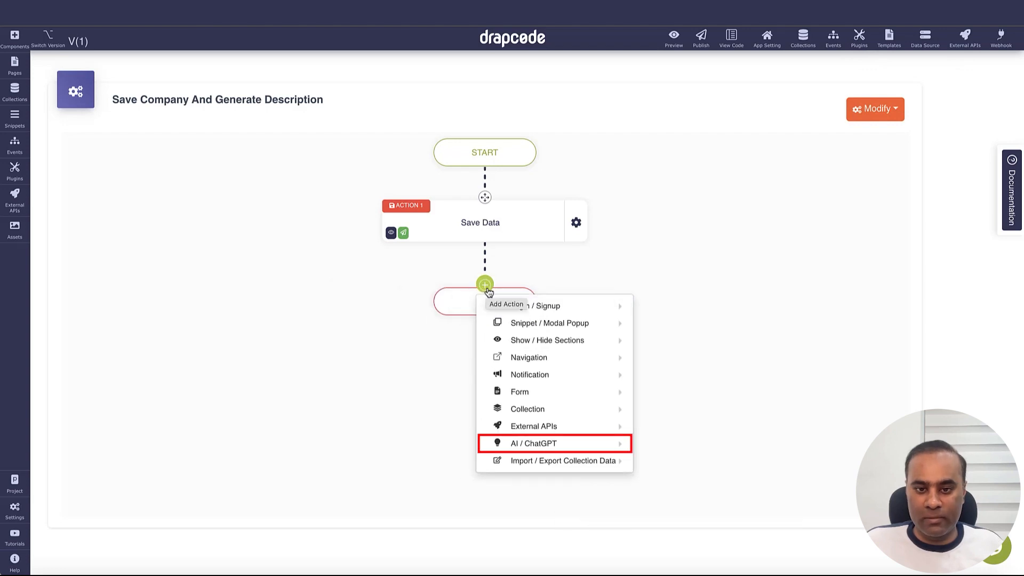
pyautogui.moveTo(520, 451)
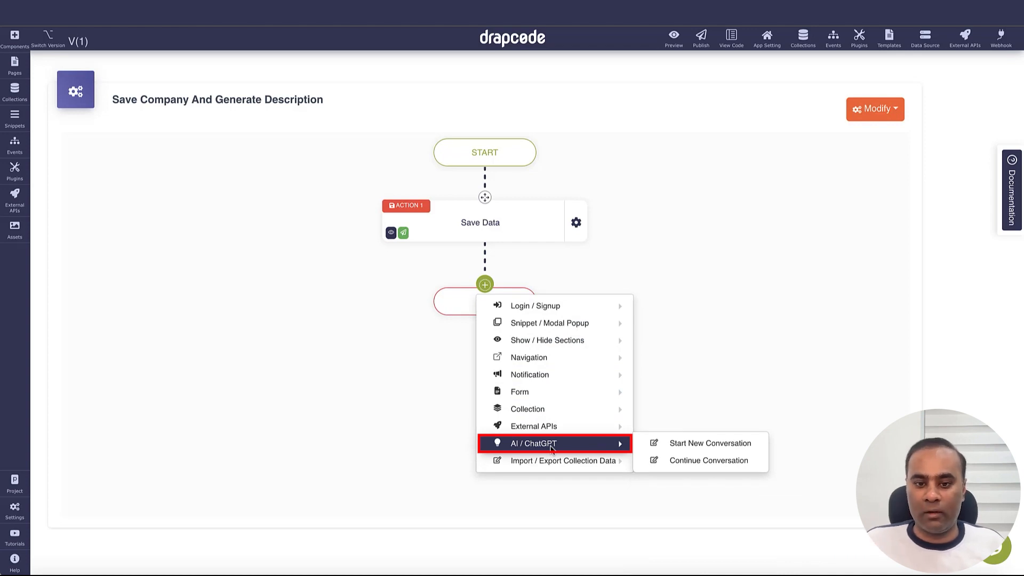
pyautogui.click(712, 445)
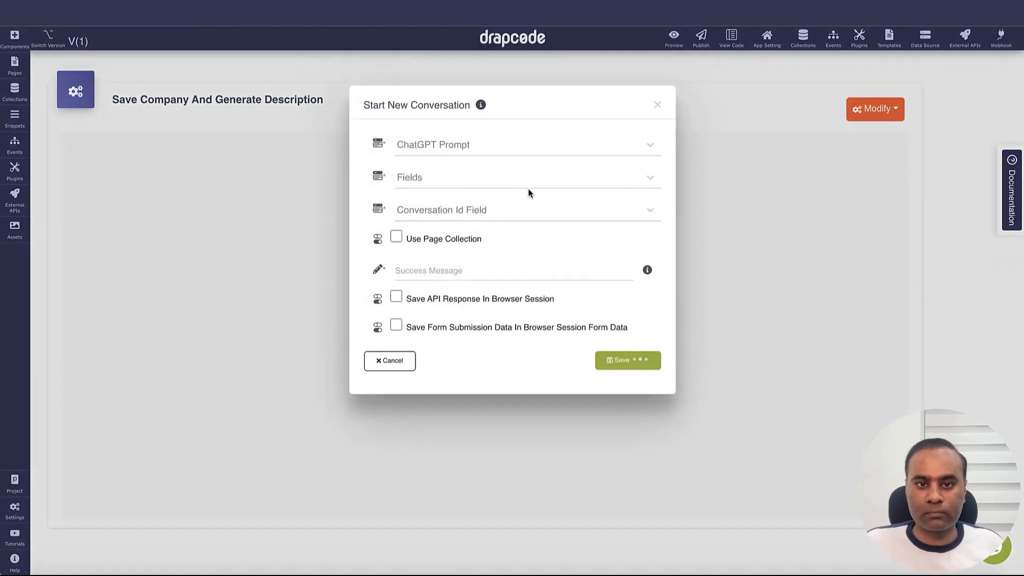
pyautogui.click(508, 147)
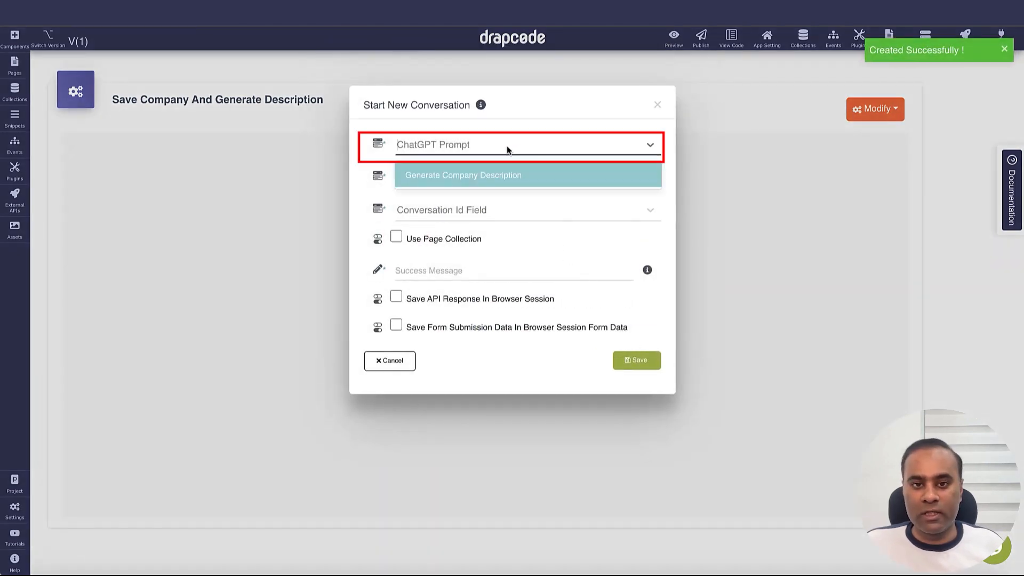
pyautogui.click(480, 181)
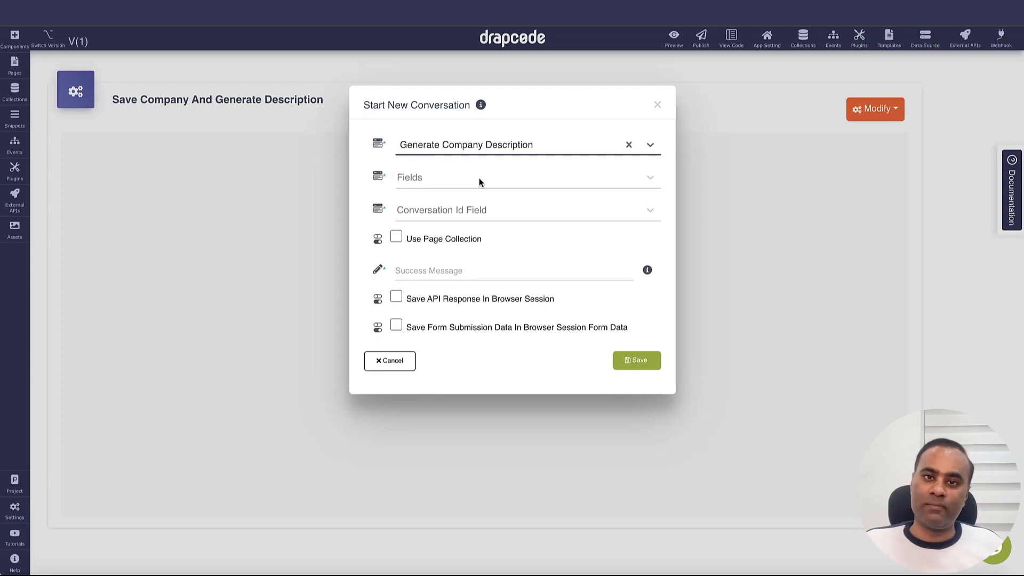
pyautogui.click(479, 182)
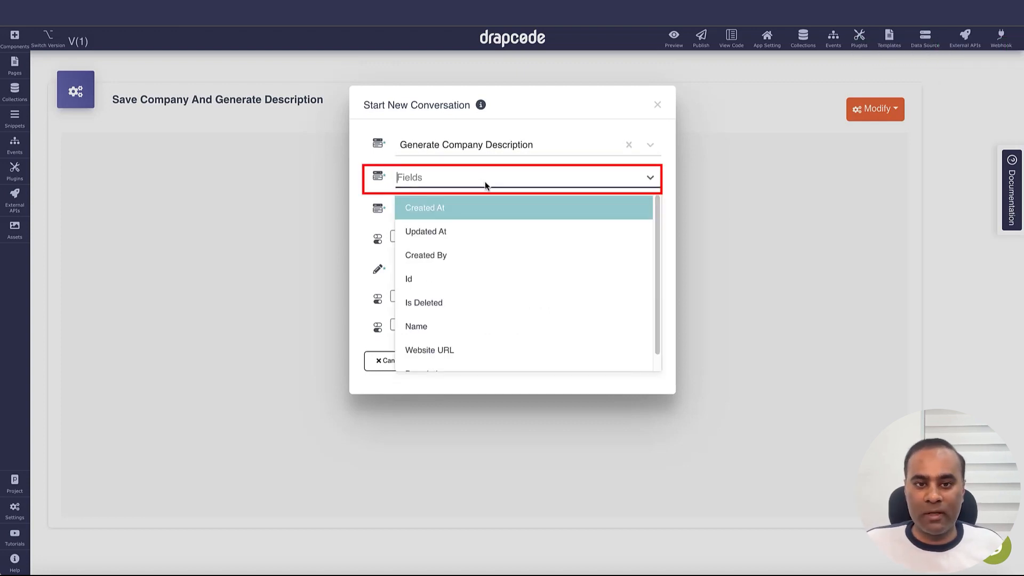
pyautogui.scroll(-1, 480, 258)
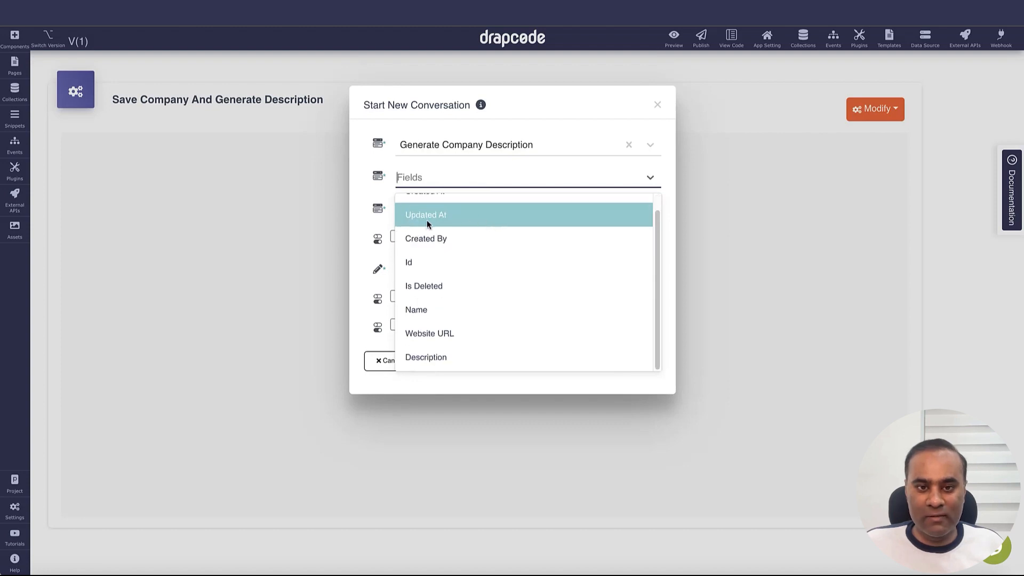
pyautogui.click(468, 354)
# Step: Examine the fields offered for the Conversation Id Field without selecting one
pyautogui.click(485, 219)
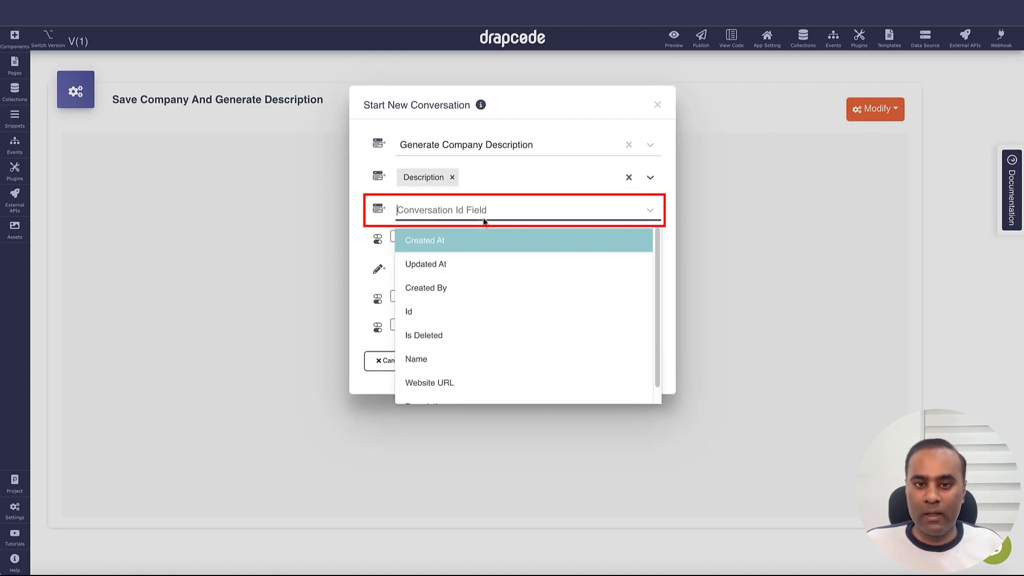
pyautogui.scroll(-1, 491, 273)
pyautogui.scroll(1, 491, 273)
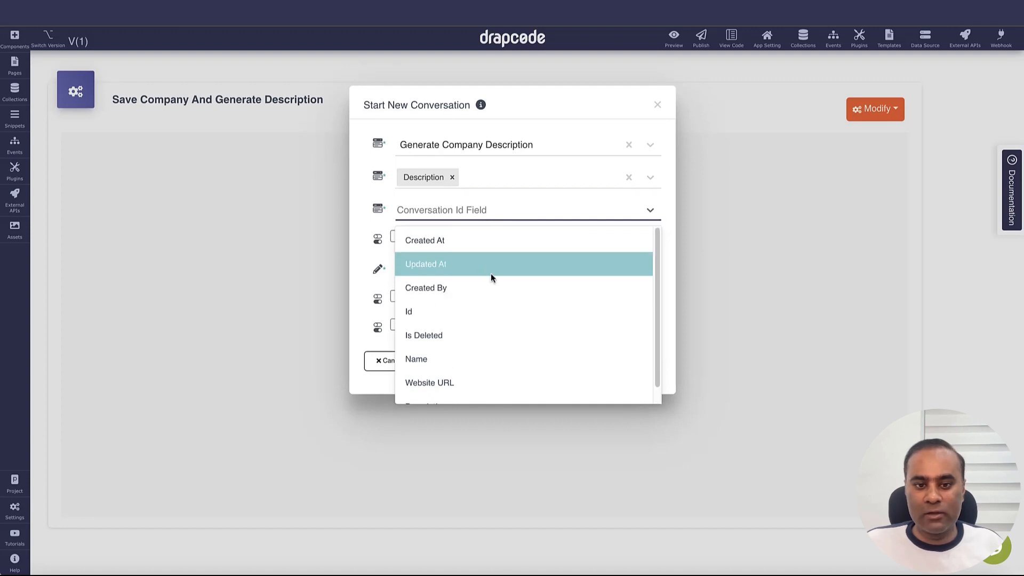
pyautogui.click(670, 213)
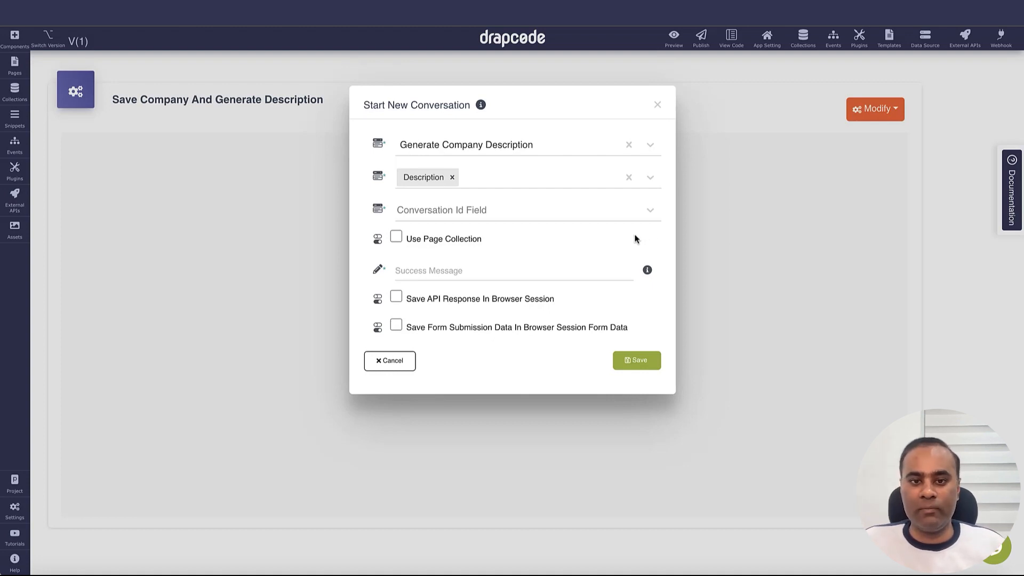
pyautogui.click(548, 215)
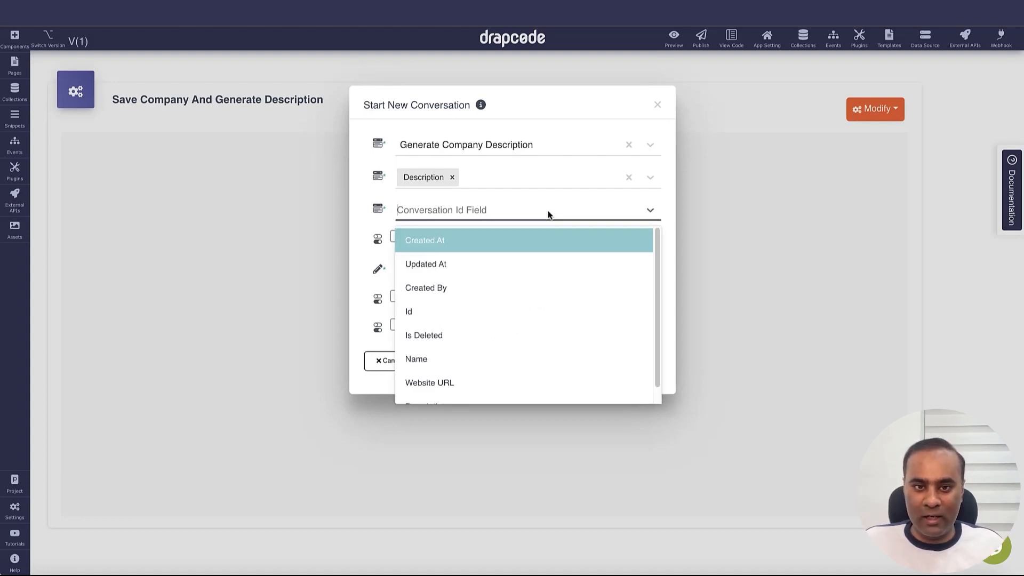
pyautogui.click(661, 215)
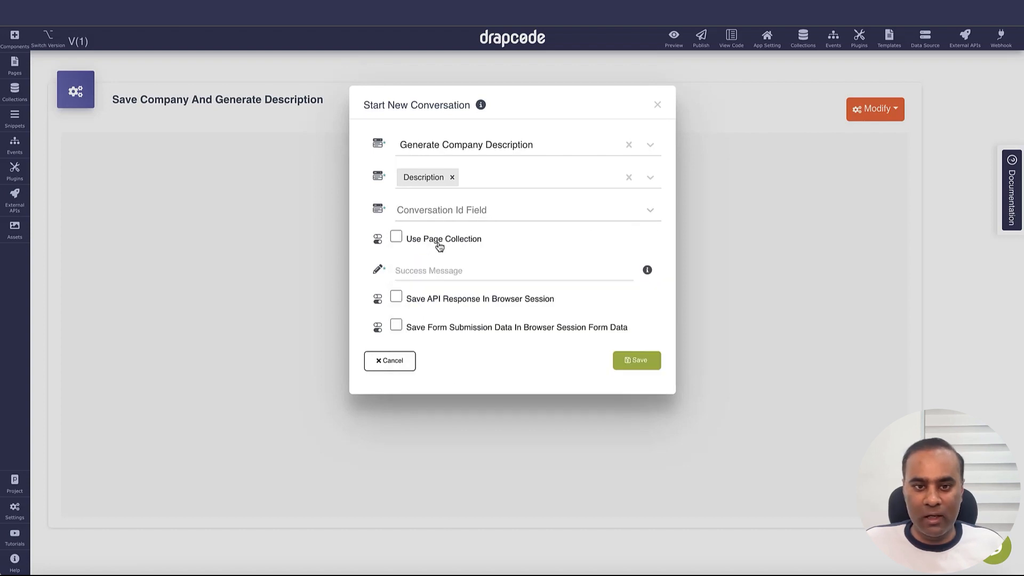
# Step: Enable Use Page Collection for the Start New Conversation action, set its success message to "GPT Success", and save it
pyautogui.click(396, 239)
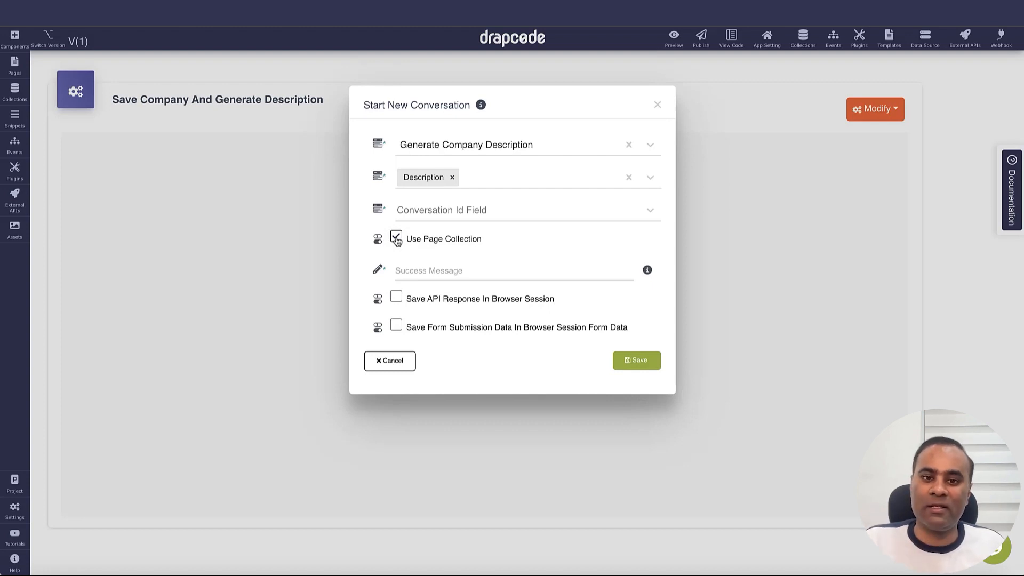
pyautogui.click(423, 276)
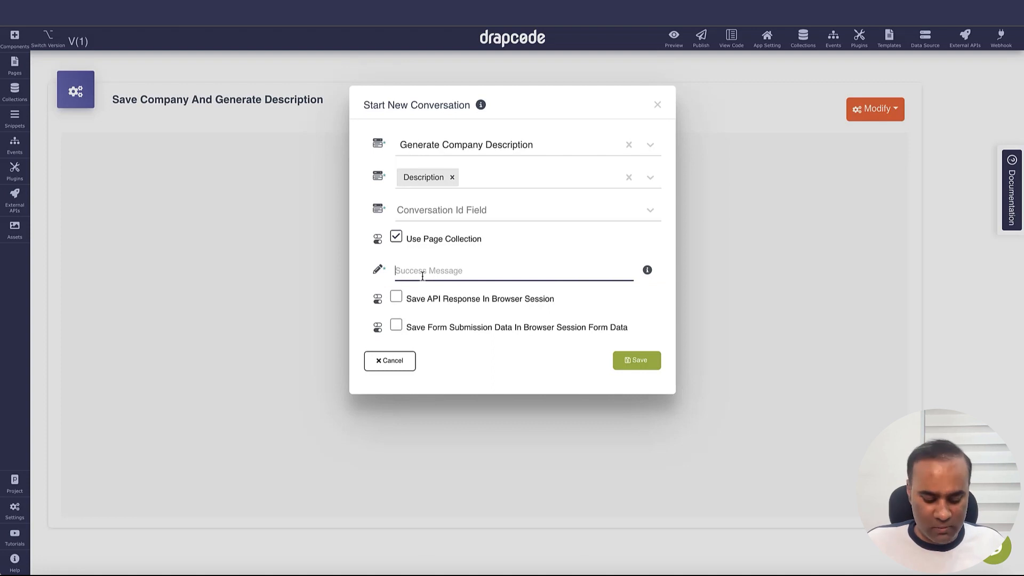
pyautogui.write('GPT')
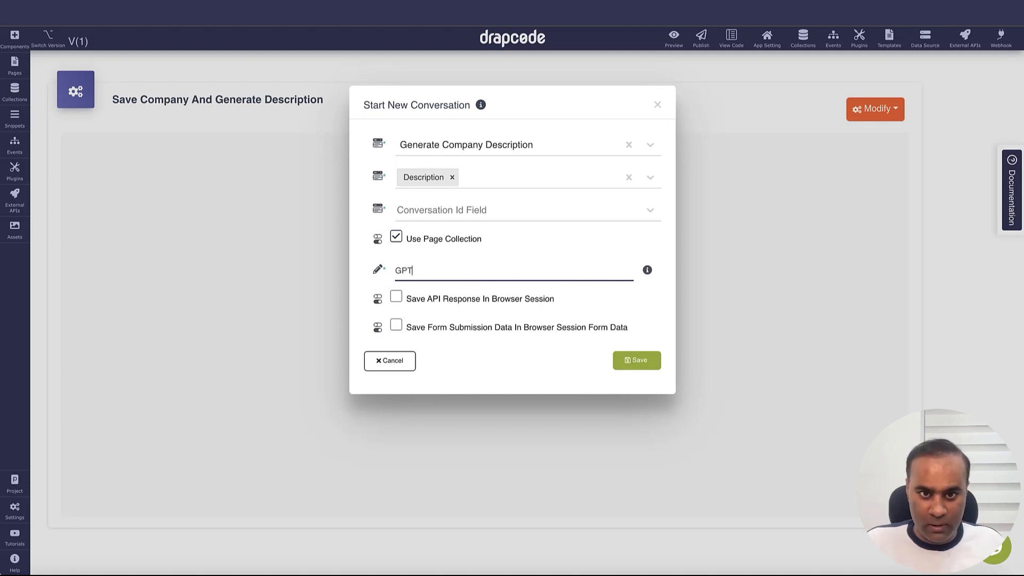
pyautogui.write(' Success')
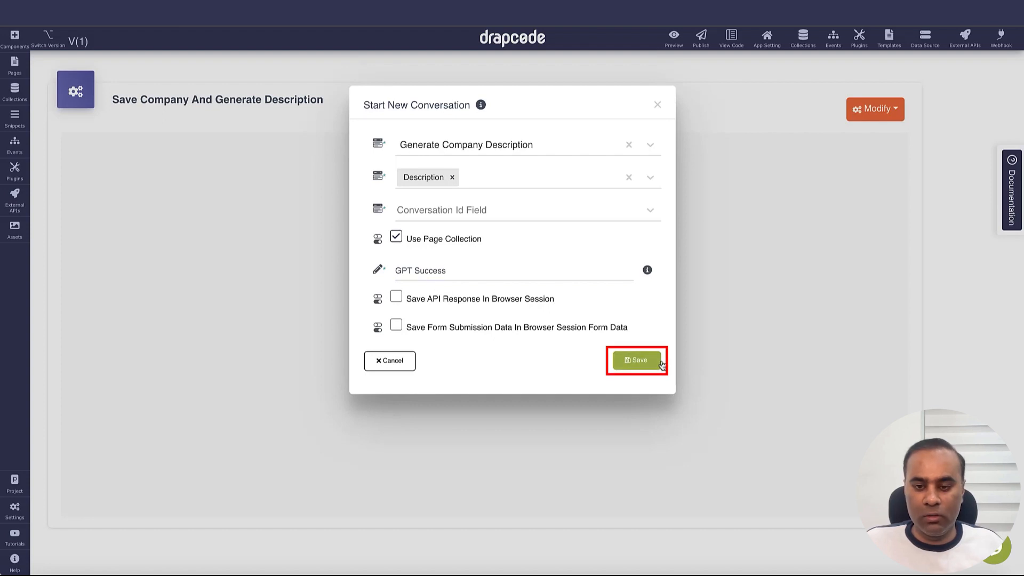
pyautogui.click(646, 361)
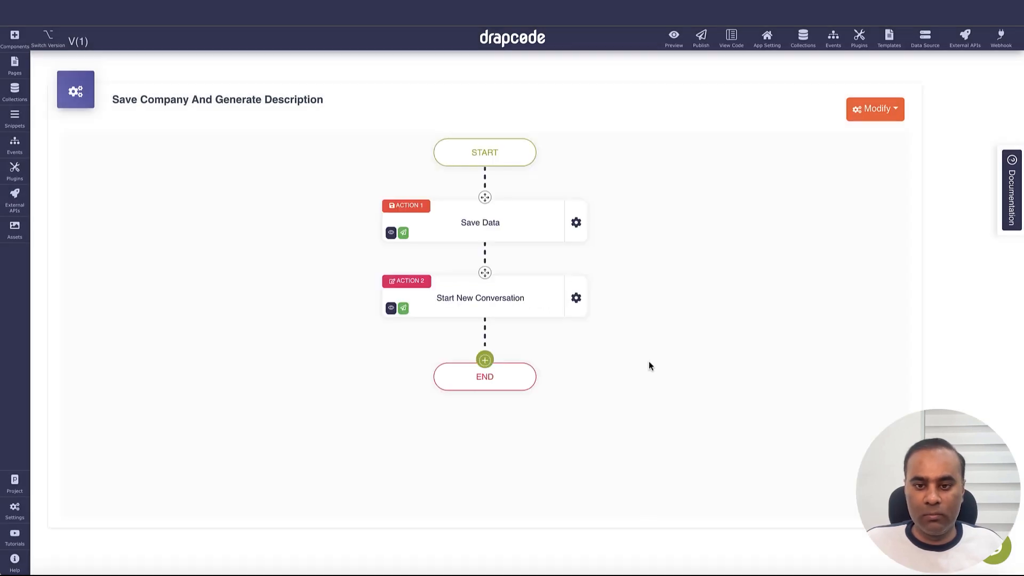
# Step: Add a Page Redirect navigation action after Start New Conversation with Company List as its destination, and save it
pyautogui.click(484, 359)
pyautogui.moveTo(495, 382)
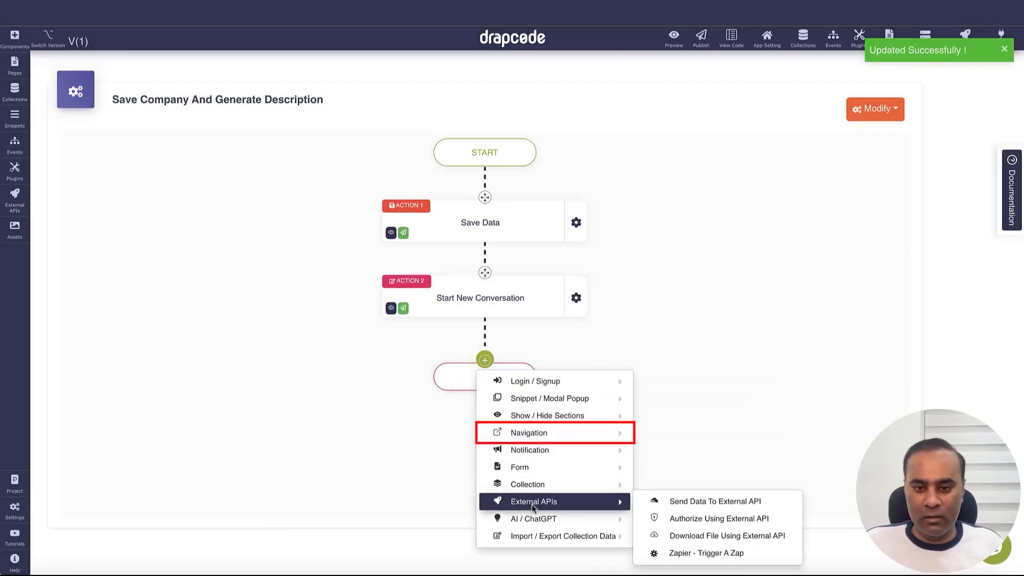
pyautogui.moveTo(531, 436)
pyautogui.click(693, 433)
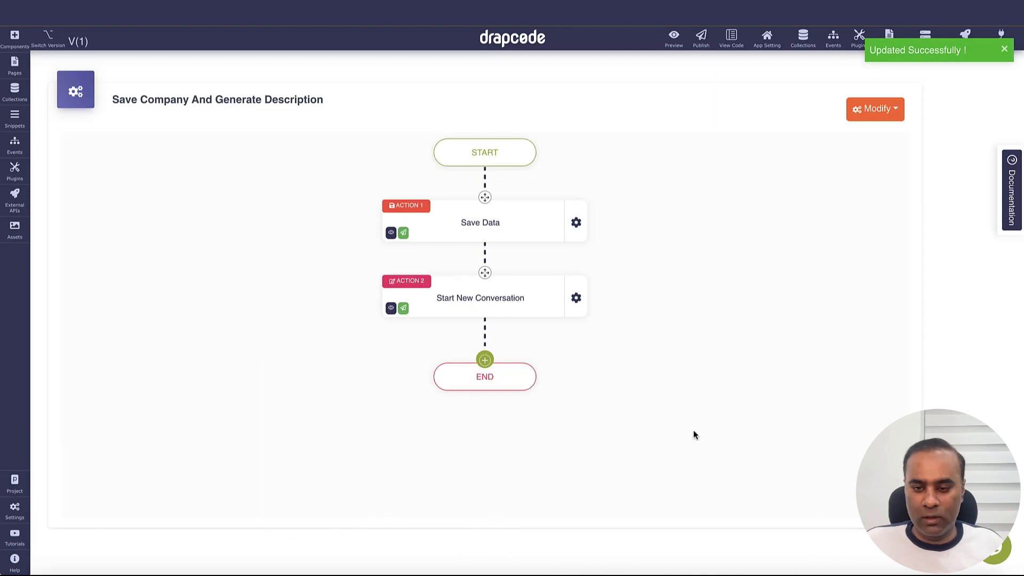
pyautogui.click(495, 164)
pyautogui.scroll(-2, 496, 215)
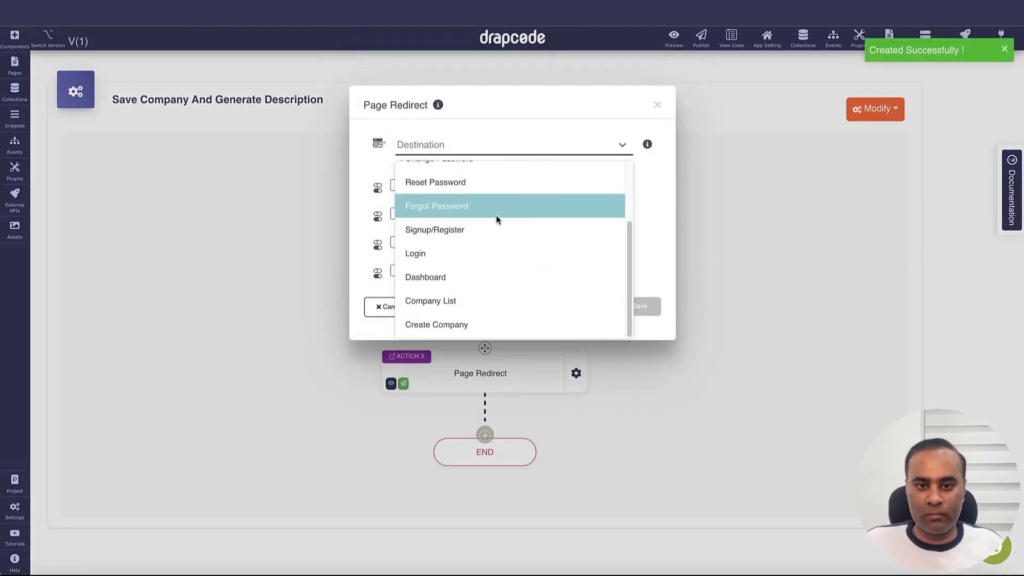
pyautogui.click(480, 301)
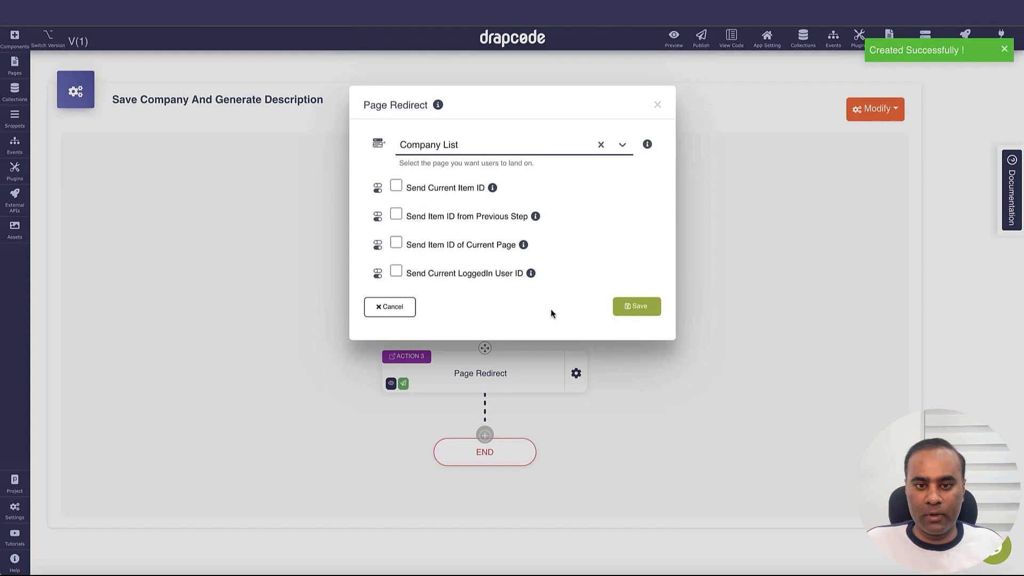
pyautogui.click(645, 308)
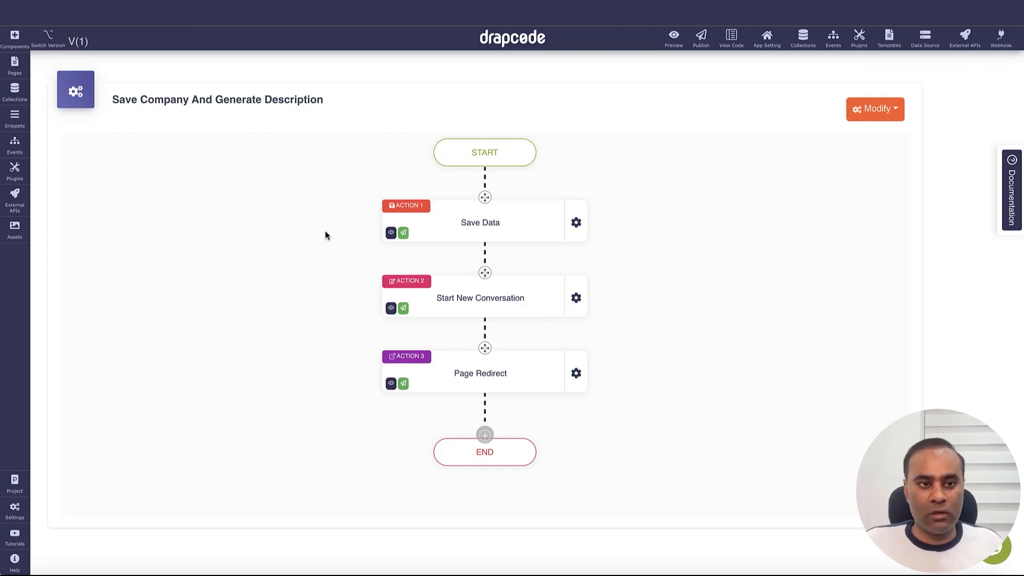
# Step: On the Create Company page, set the collection form's event to Save Company and Generate Description, and save the page
pyautogui.click(17, 66)
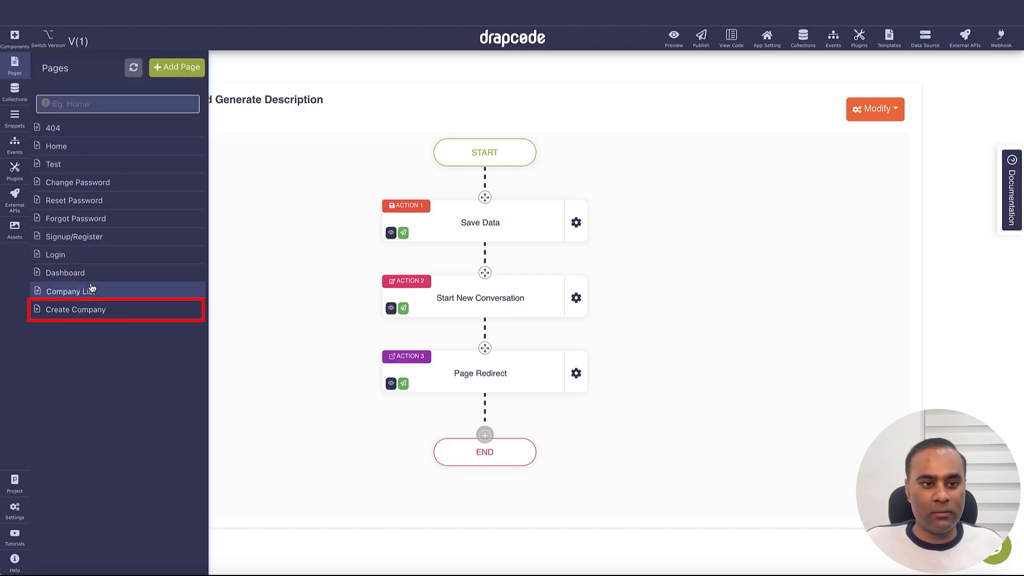
pyautogui.click(94, 310)
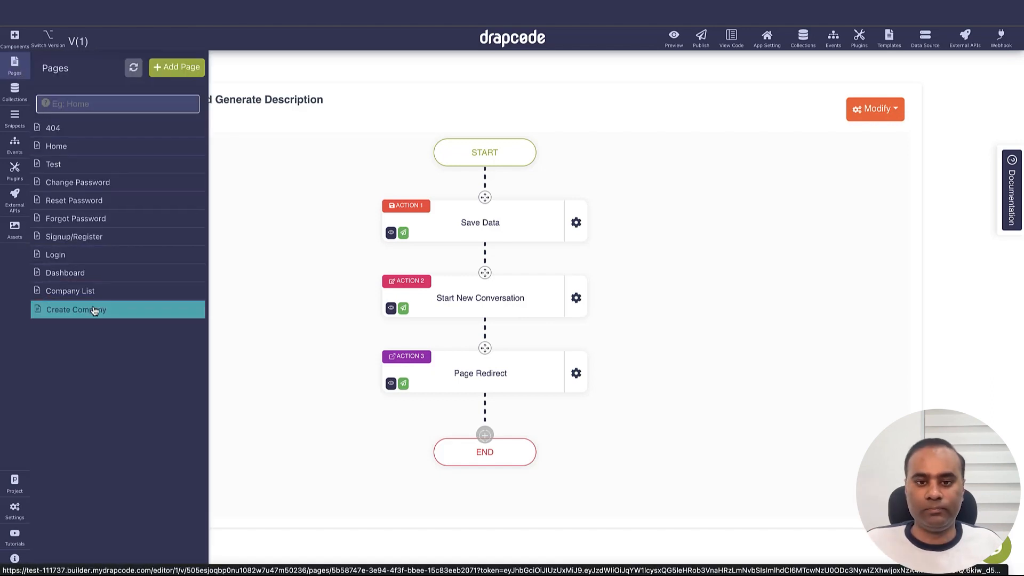
pyautogui.click(95, 310)
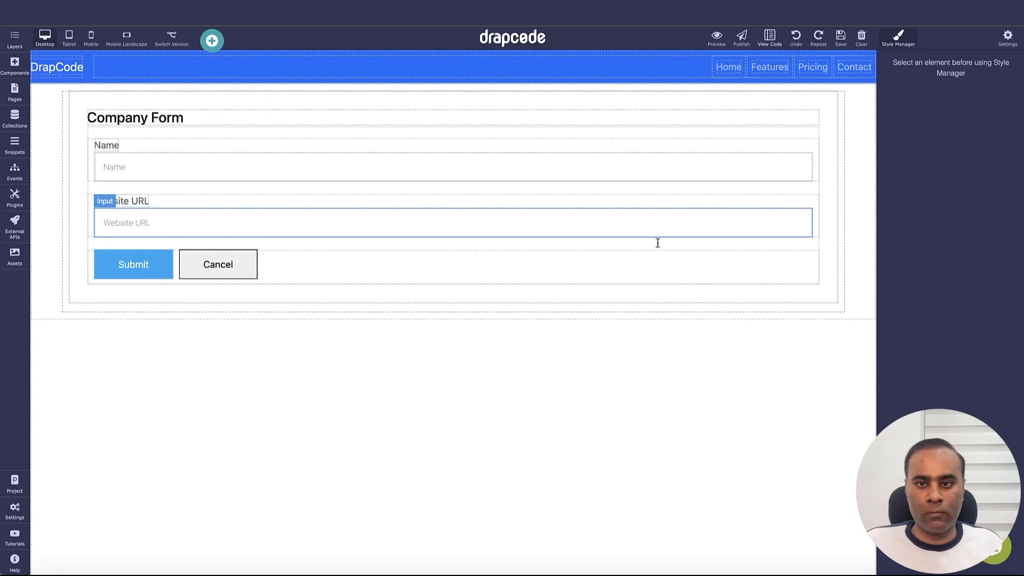
pyautogui.click(830, 123)
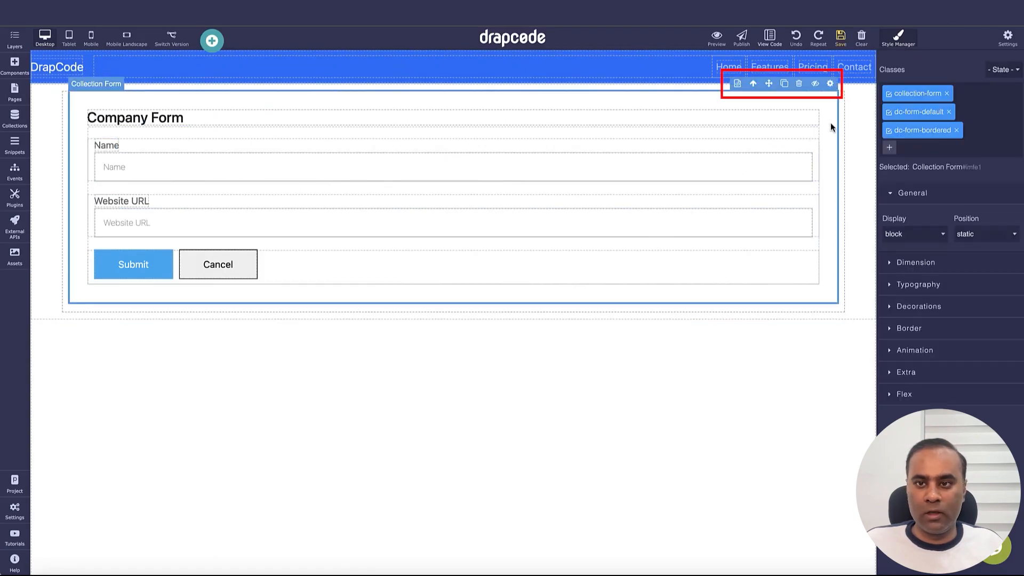
pyautogui.click(836, 84)
pyautogui.click(851, 245)
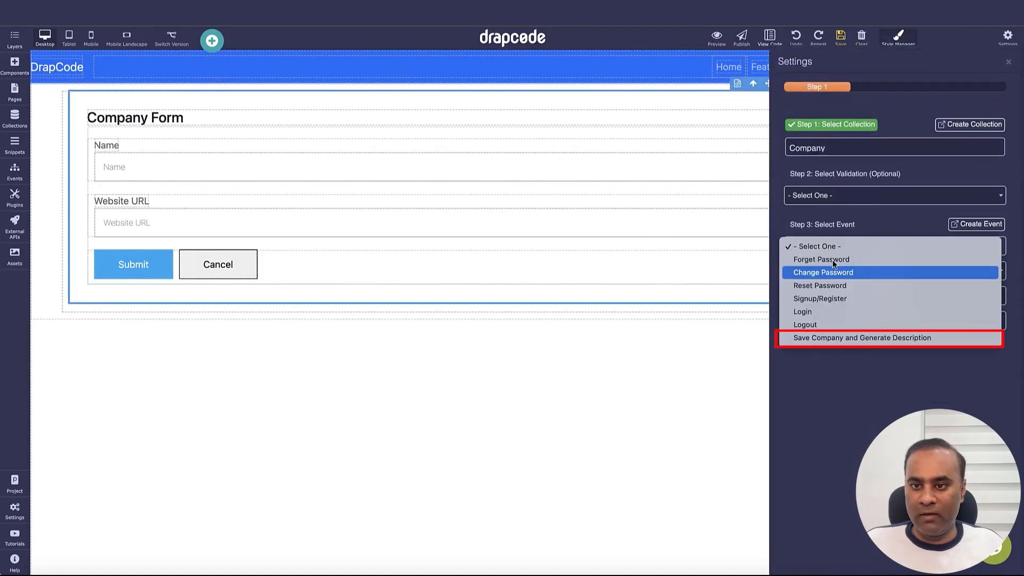
pyautogui.click(853, 339)
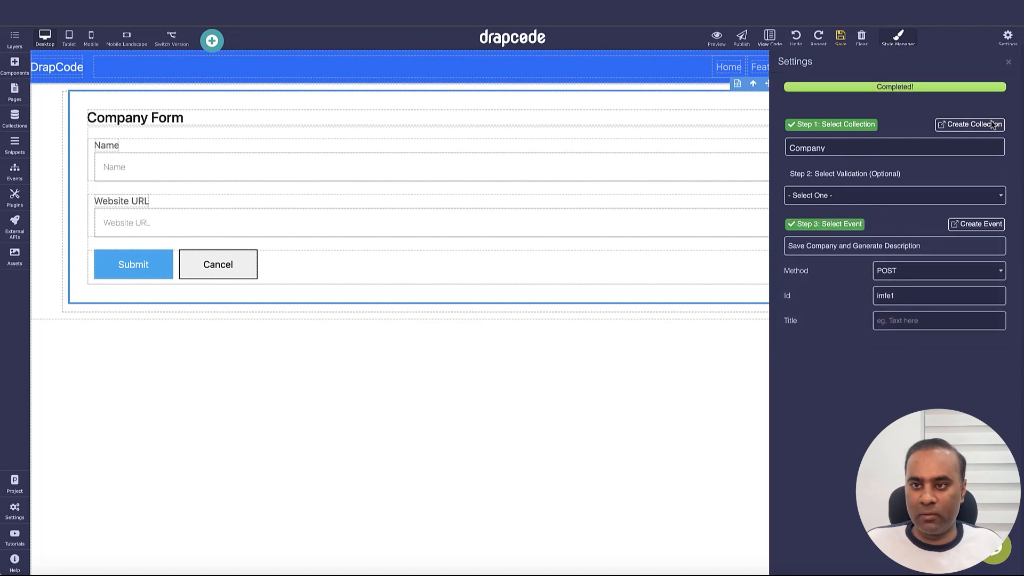
pyautogui.click(1009, 63)
pyautogui.click(841, 37)
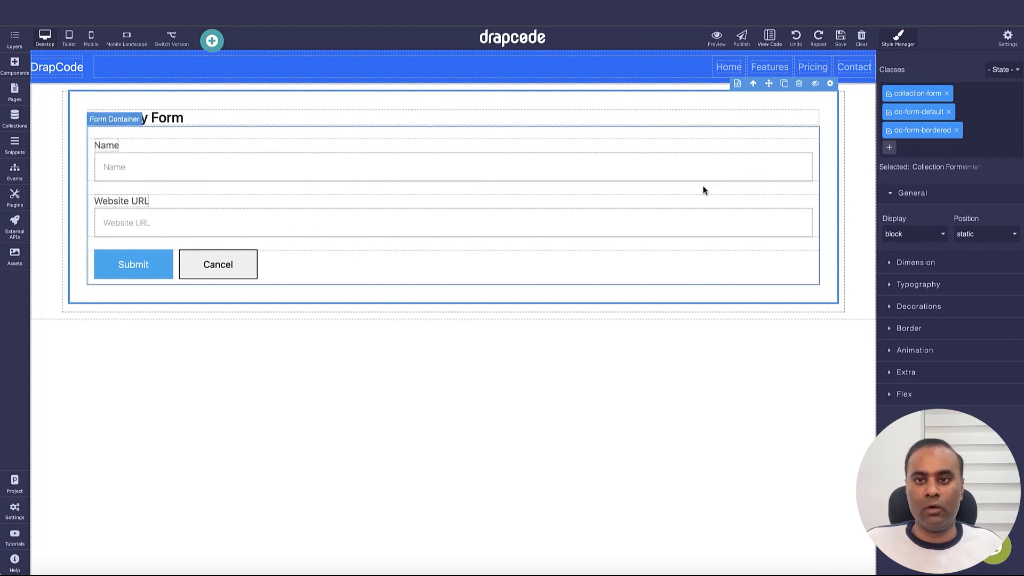
# Step: Preview the Create Company page and check the previewed company list before returning to the form
pyautogui.click(717, 40)
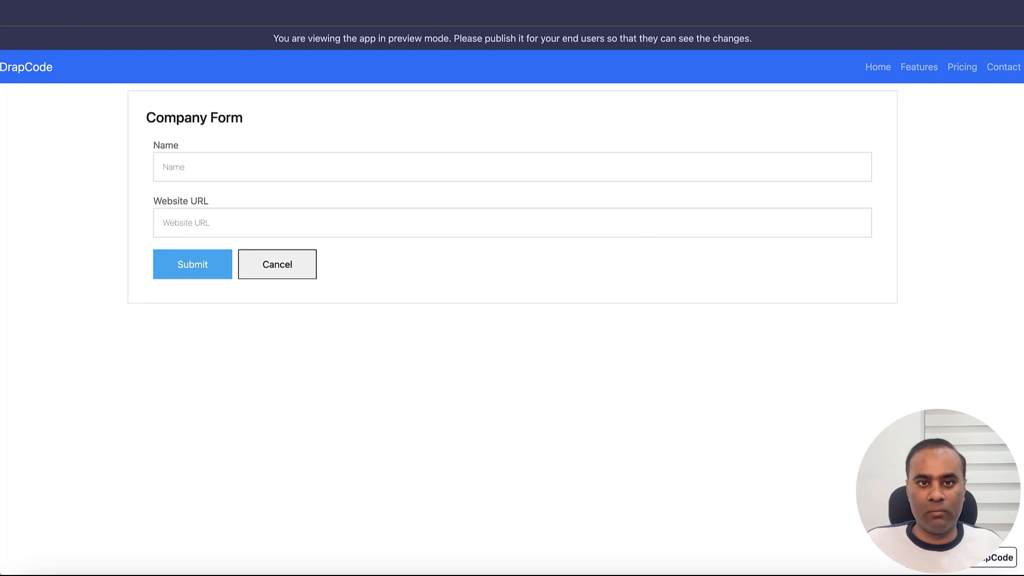
pyautogui.hotkey('ctrl', 'Tab')
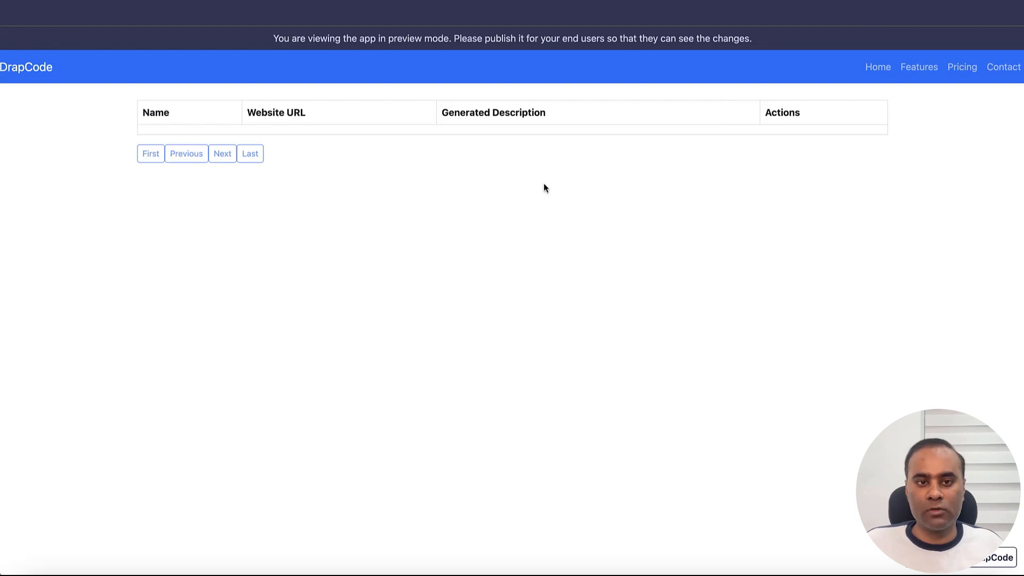
pyautogui.hotkey('ctrl', 'shift', 'Tab')
pyautogui.click(352, 174)
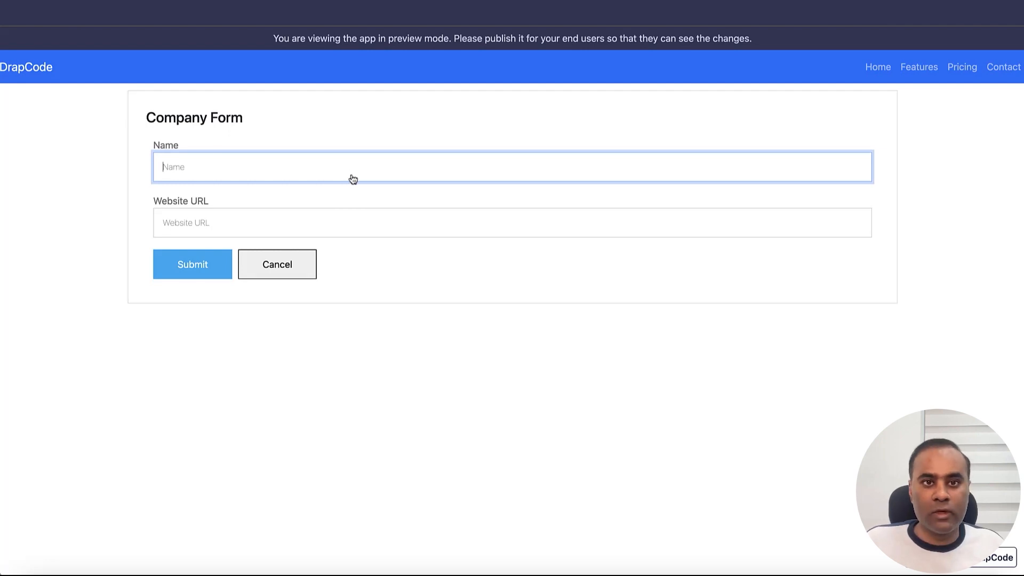
# Step: Check the stored records of the Company and ChatGPT Conversation collections in the builder
pyautogui.hotkey('ctrl', 'shift', 'Tab')
pyautogui.click(15, 121)
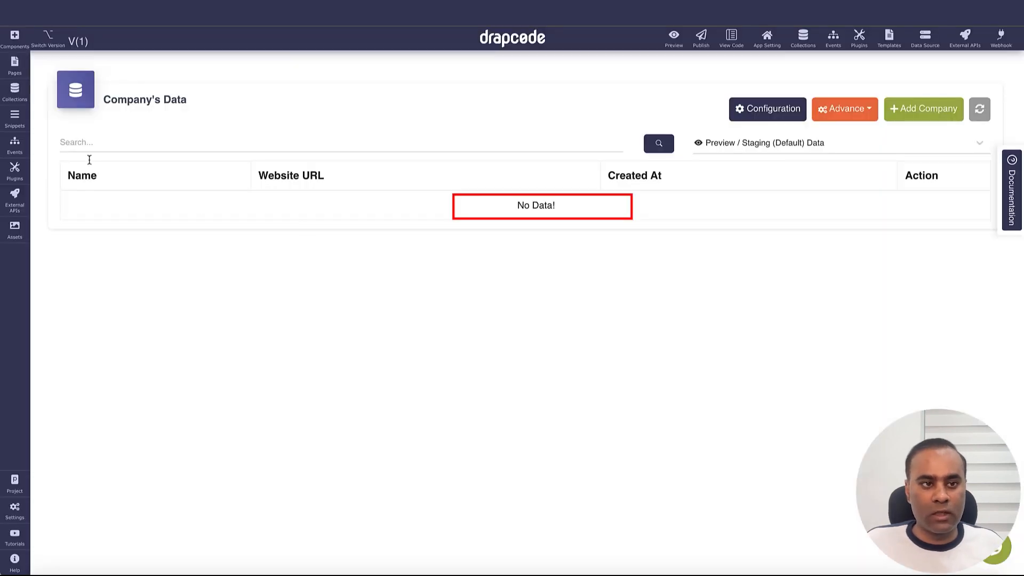
pyautogui.click(14, 91)
pyautogui.click(107, 165)
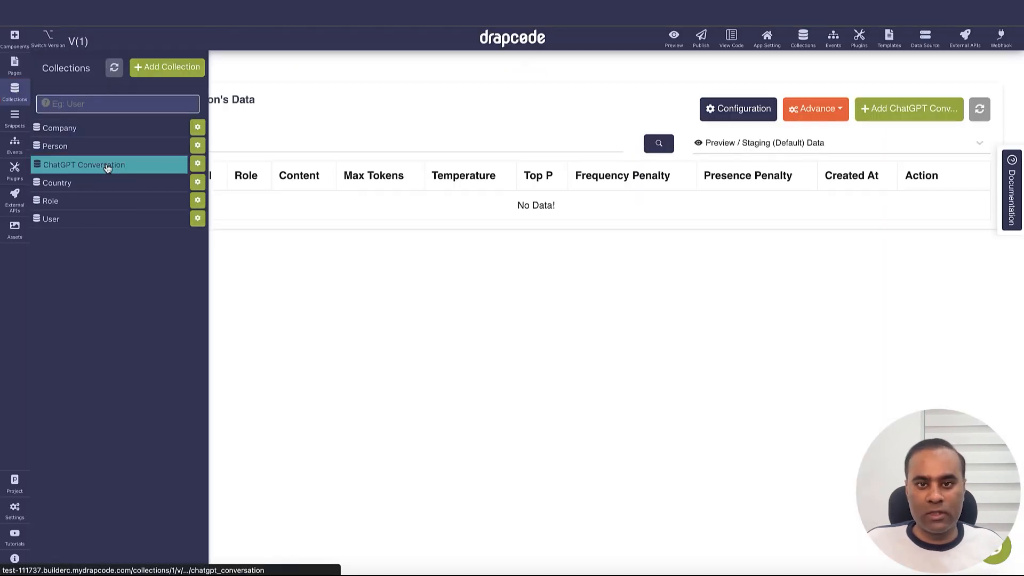
pyautogui.click(480, 336)
pyautogui.hotkey('ctrl', 'Tab')
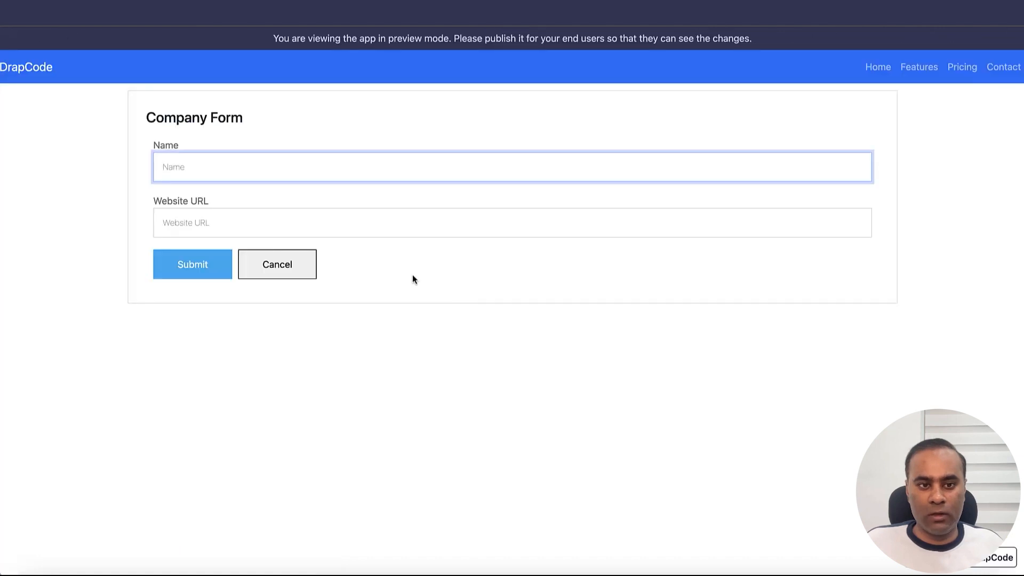
pyautogui.write('Drap')
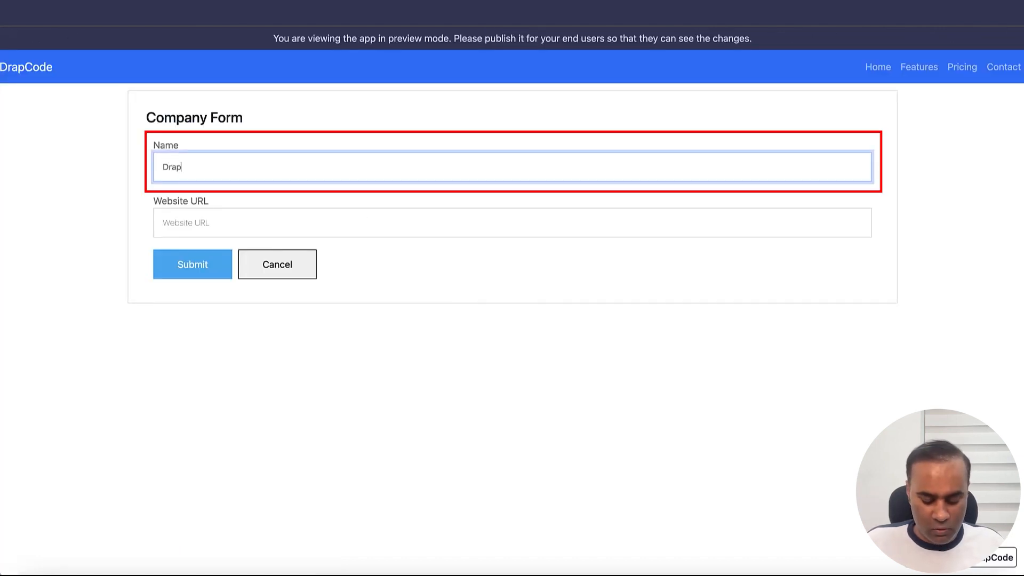
pyautogui.write('Code')
pyautogui.press('Tab')
pyautogui.write('h')
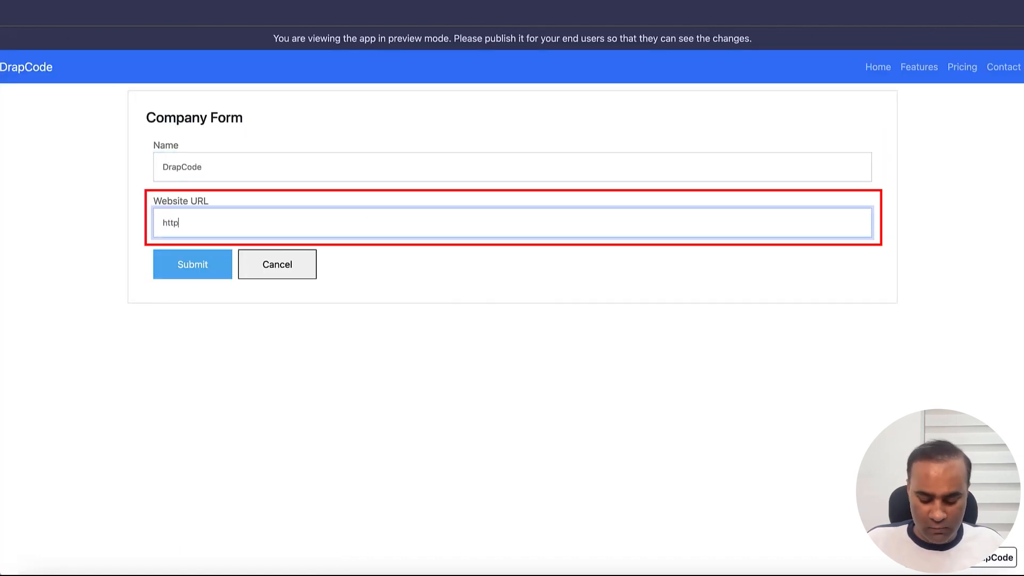
pyautogui.write('ttps://')
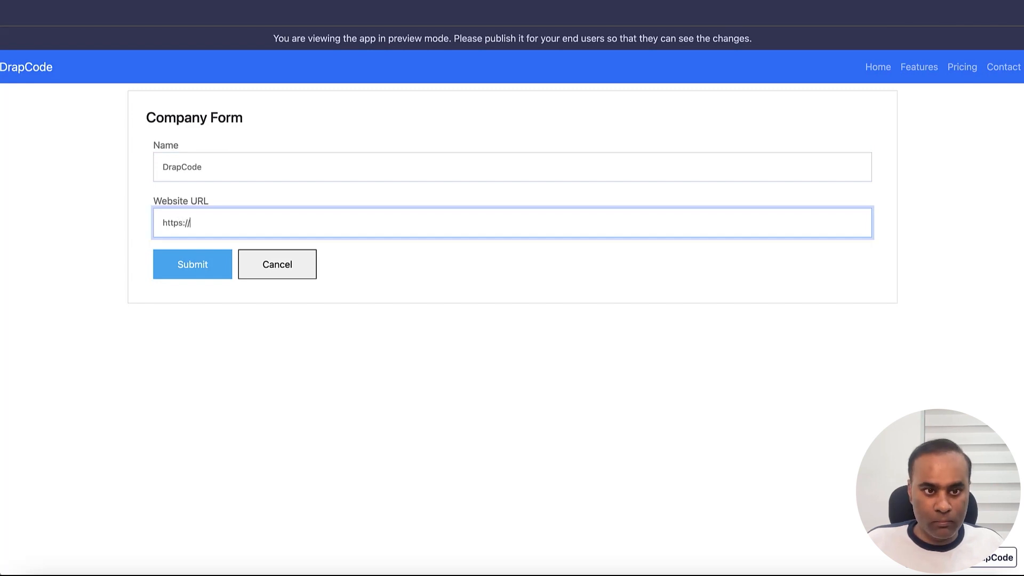
pyautogui.write('drapcode.com')
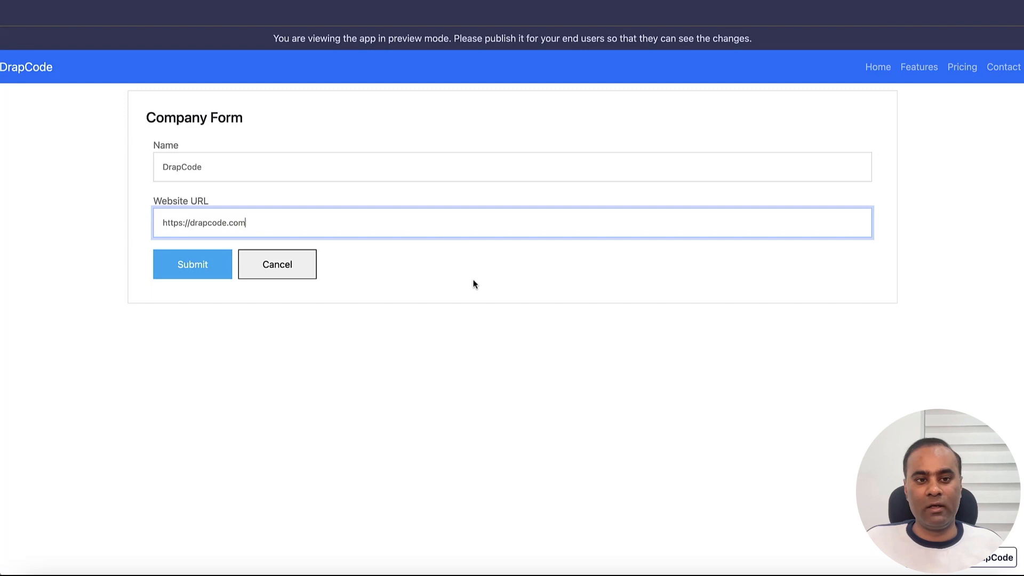
pyautogui.click(474, 284)
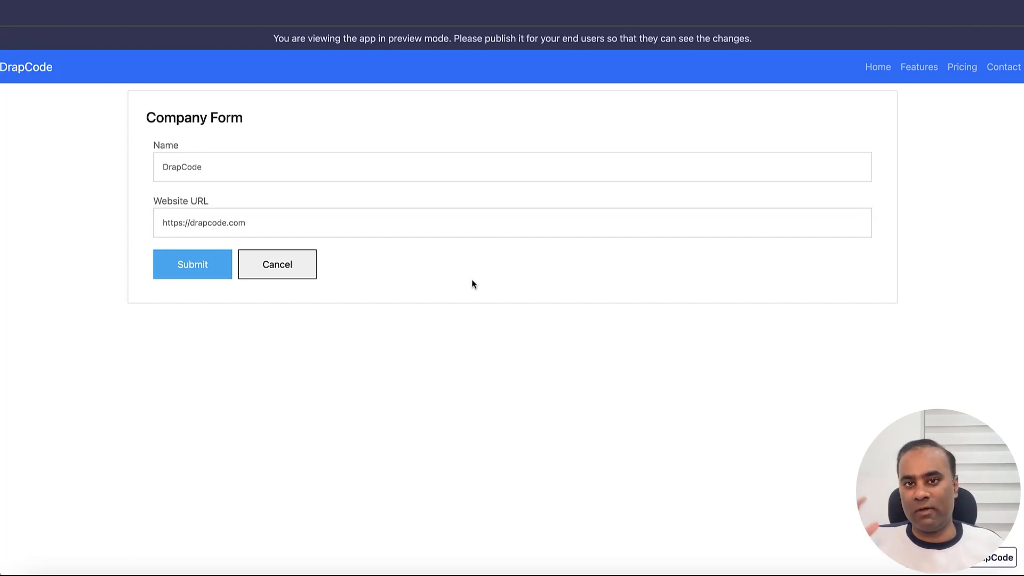
pyautogui.click(194, 267)
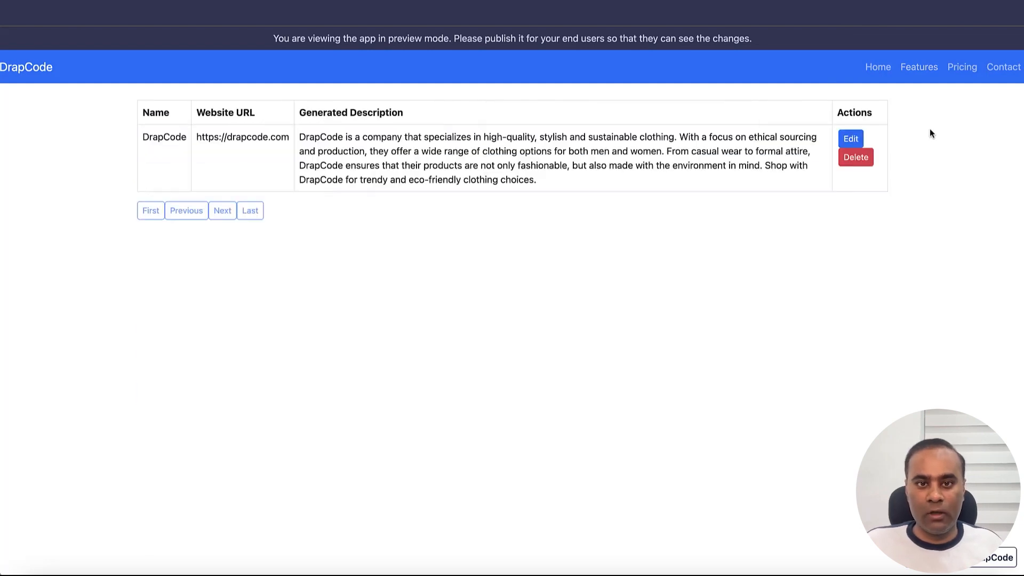
# Step: Review the new company's name, website URL and generated description in the previewed company list
pyautogui.doubleClick(164, 137)
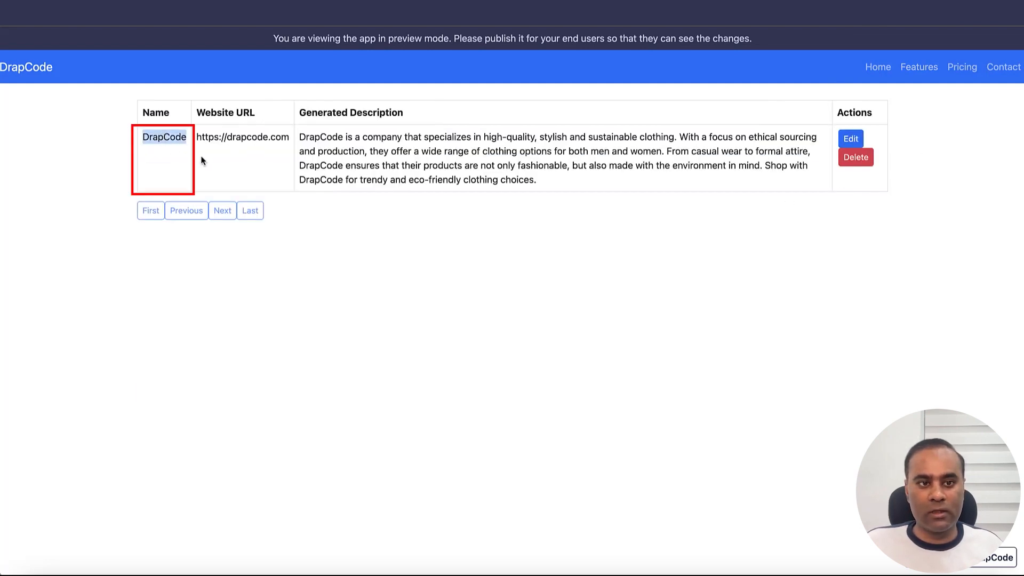
pyautogui.click(238, 143)
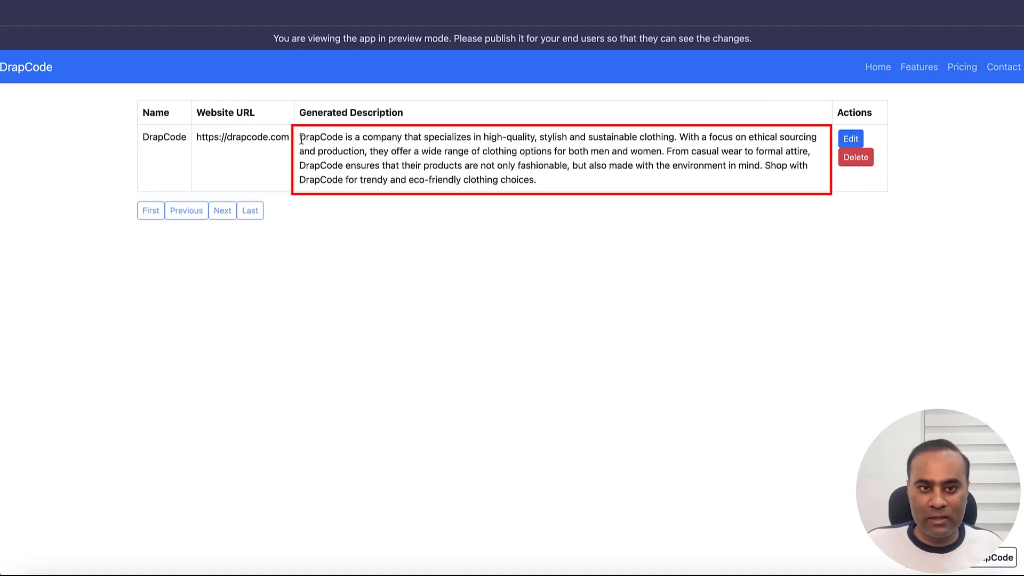
pyautogui.moveTo(300, 137)
pyautogui.mouseDown()
pyautogui.moveTo(473, 194)
pyautogui.moveTo(546, 197)
pyautogui.mouseUp()
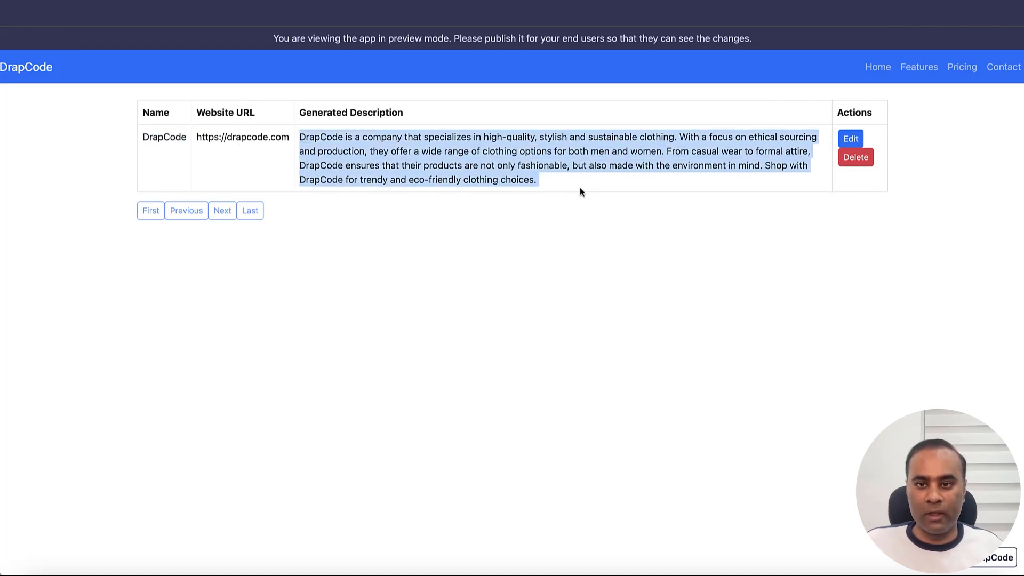
pyautogui.tripleClick(553, 168)
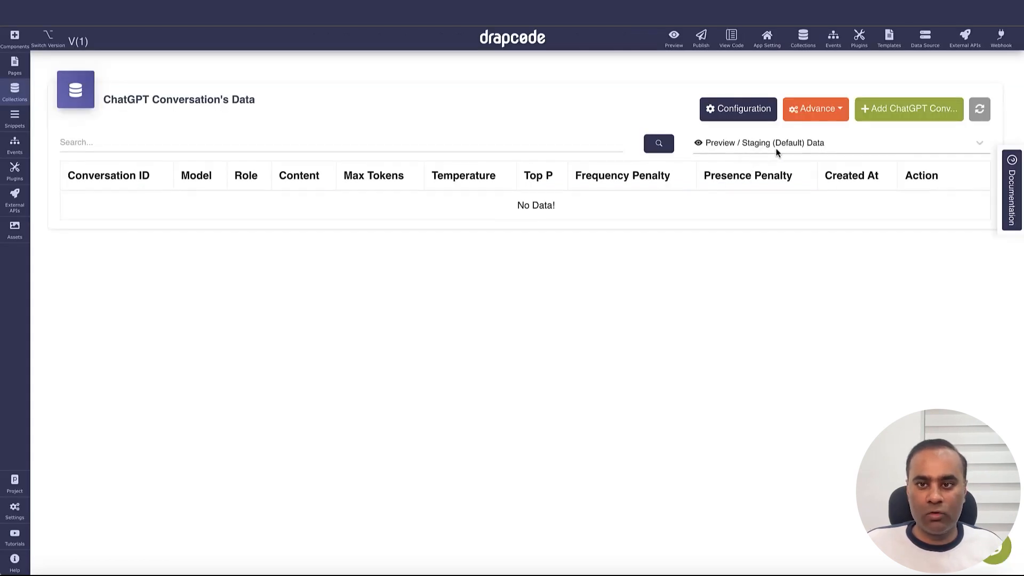
# Step: Refresh the ChatGPT Conversation collection's data in the builder and examine the conversation records
pyautogui.click(980, 115)
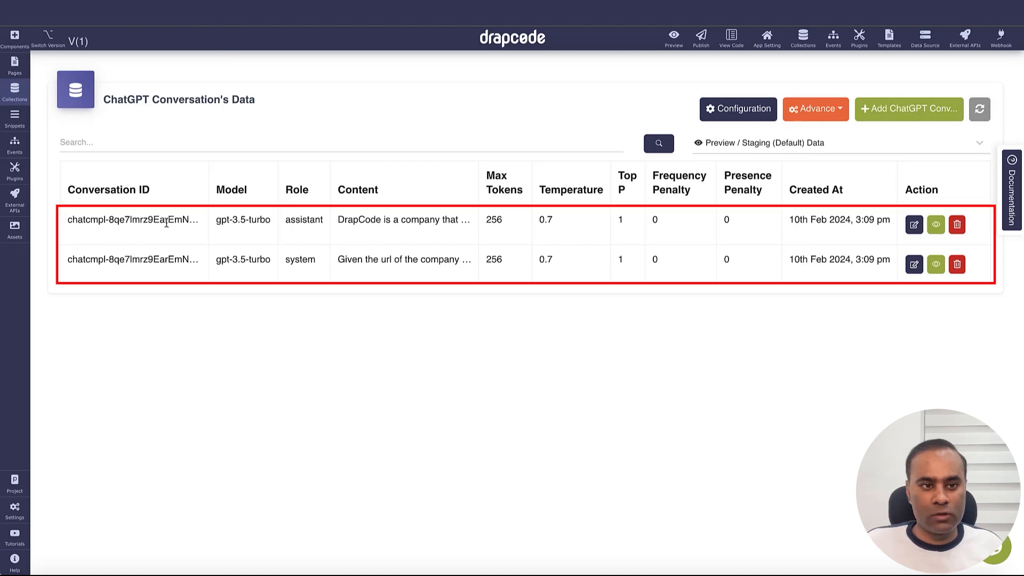
pyautogui.moveTo(160, 220); pyautogui.dragTo(280, 268)
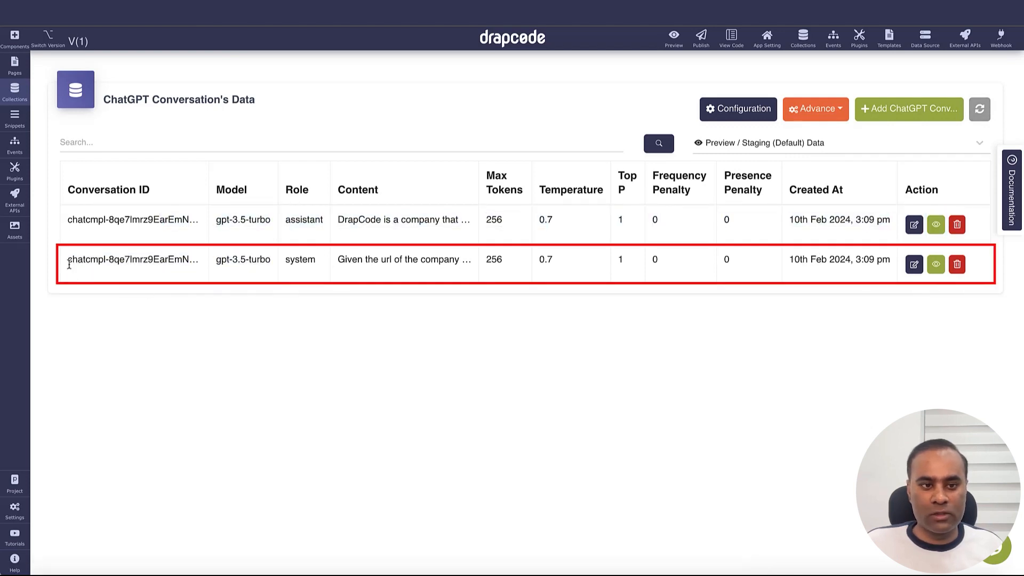
# Step: Compare the role and content of the system and assistant records in the ChatGPT Conversation data
pyautogui.moveTo(68, 261); pyautogui.dragTo(829, 270)
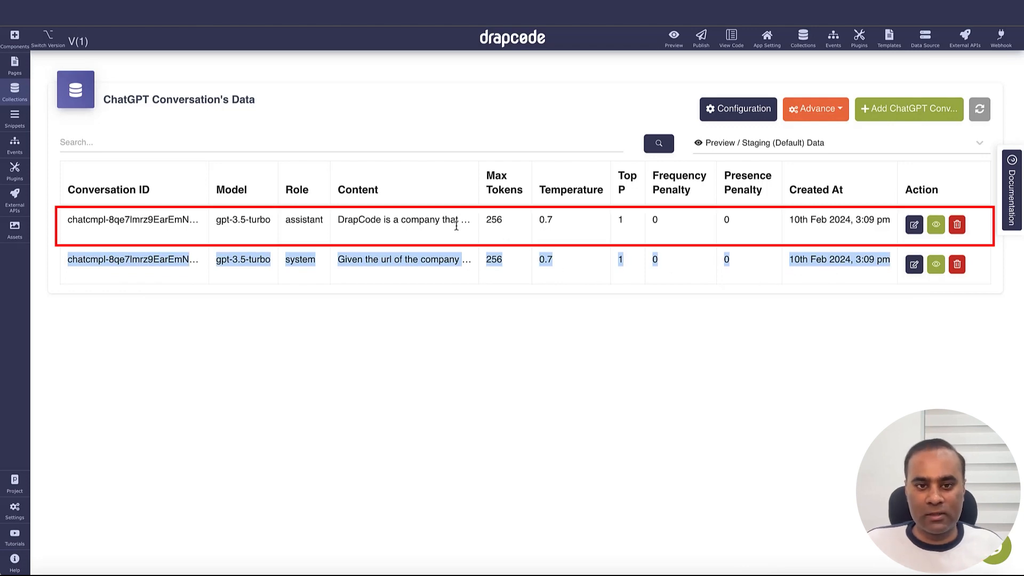
pyautogui.tripleClick(427, 219)
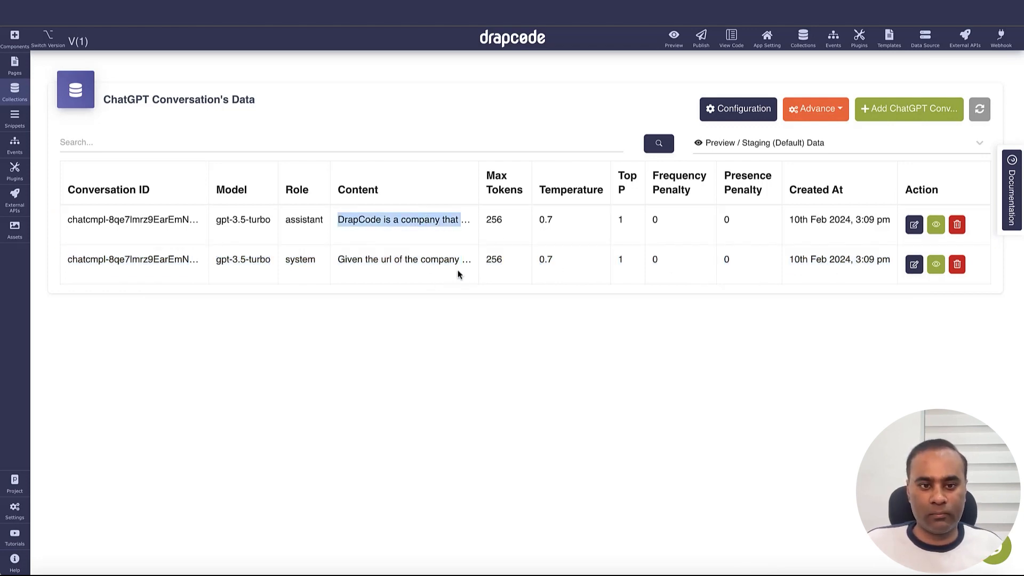
pyautogui.doubleClick(291, 261)
pyautogui.doubleClick(300, 224)
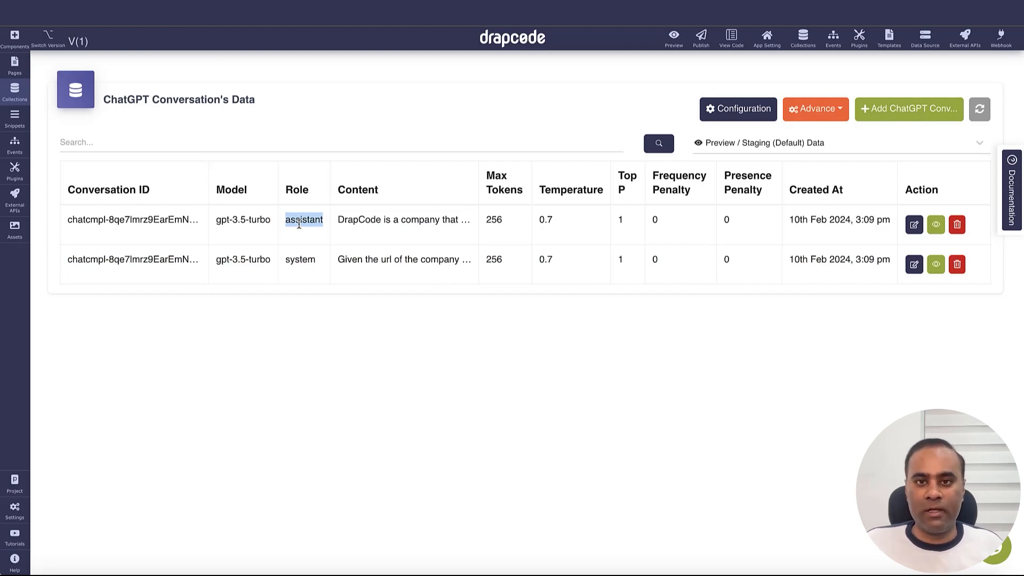
# Step: Inspect the DrapCode record's details in the Company collection and open the record's description in the edit form
pyautogui.click(15, 92)
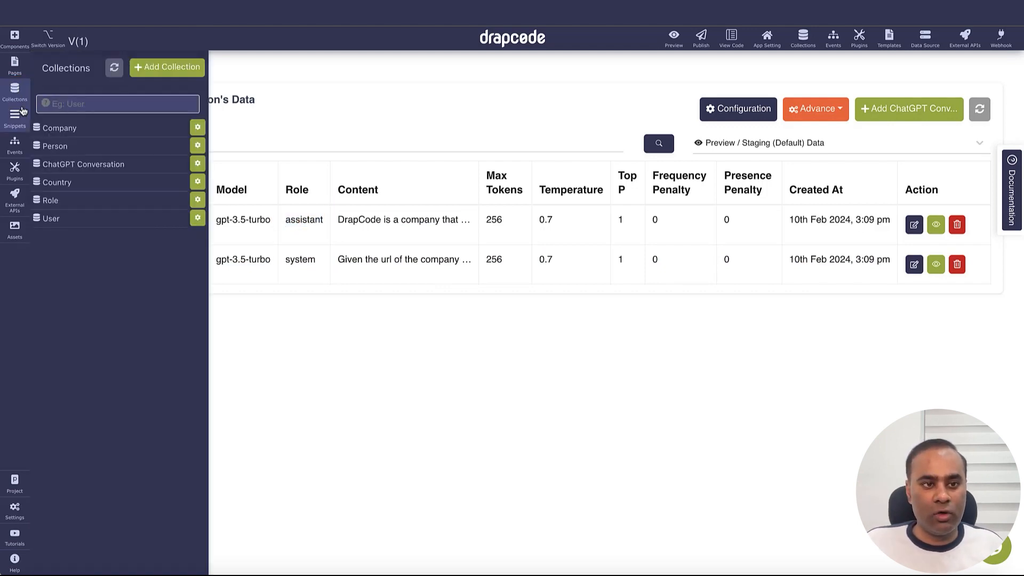
pyautogui.click(77, 138)
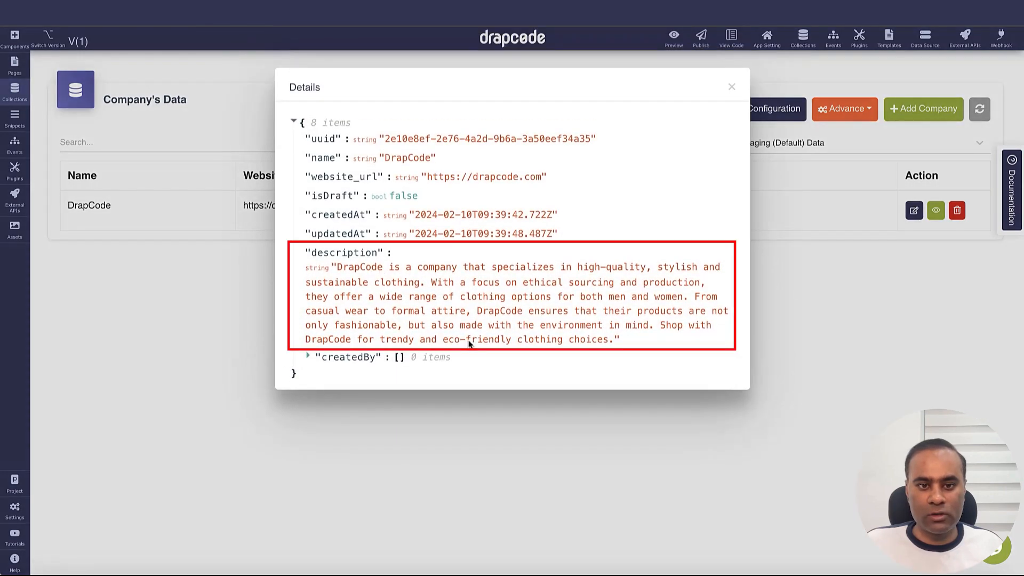
pyautogui.click(732, 87)
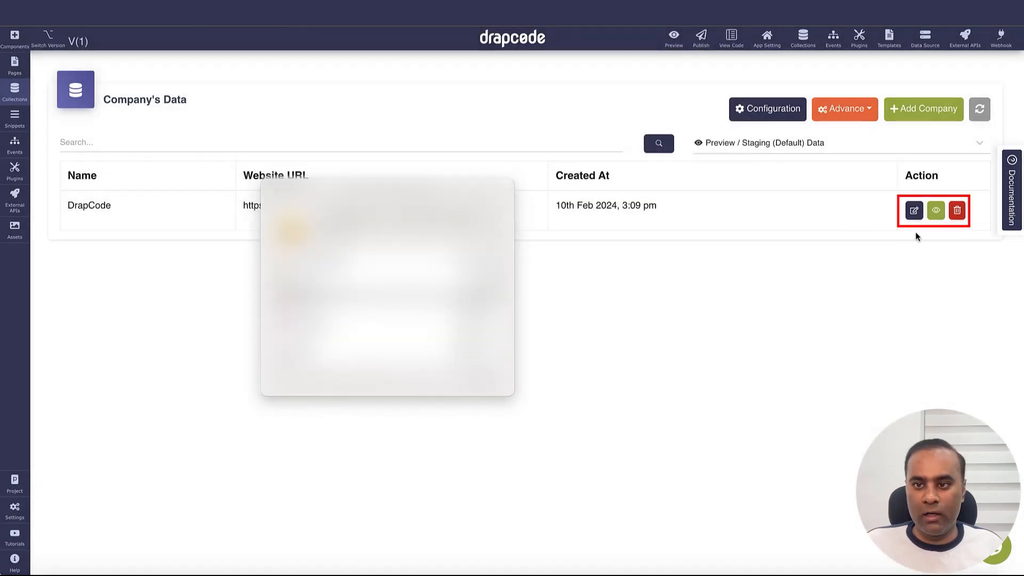
pyautogui.click(916, 212)
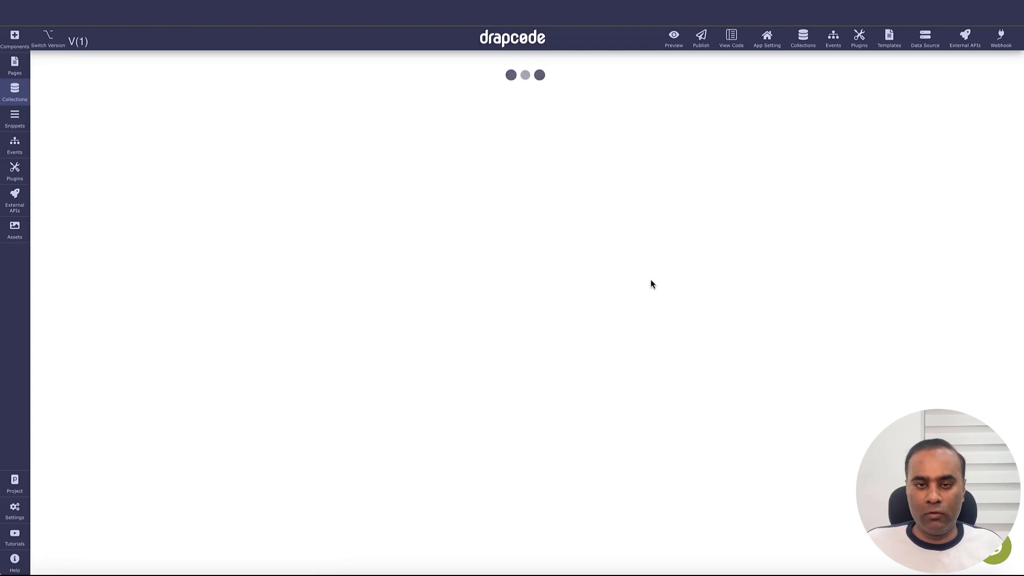
pyautogui.click(483, 213)
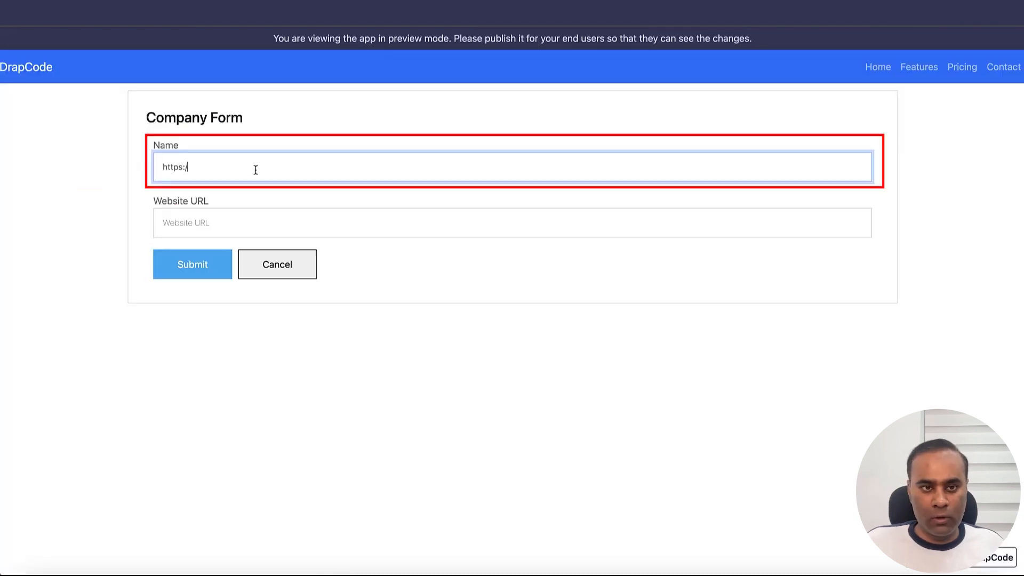
pyautogui.tripleClick(207, 158)
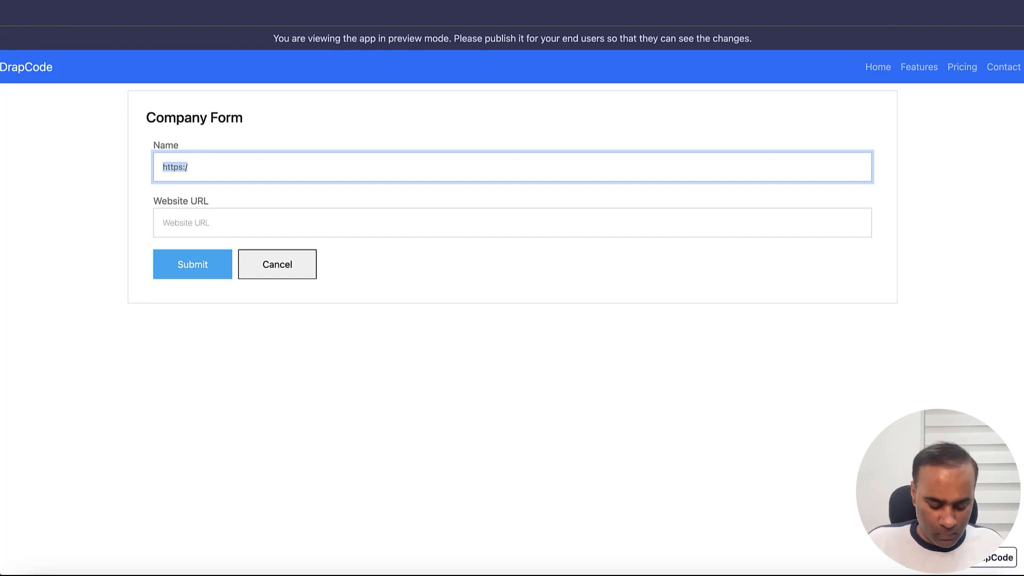
pyautogui.write('Amazon')
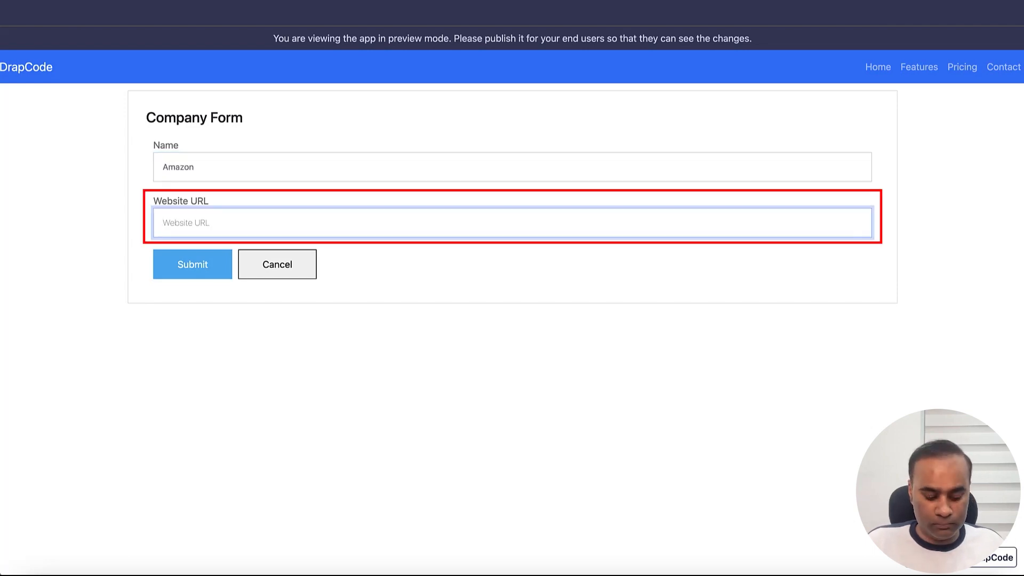
pyautogui.write('https')
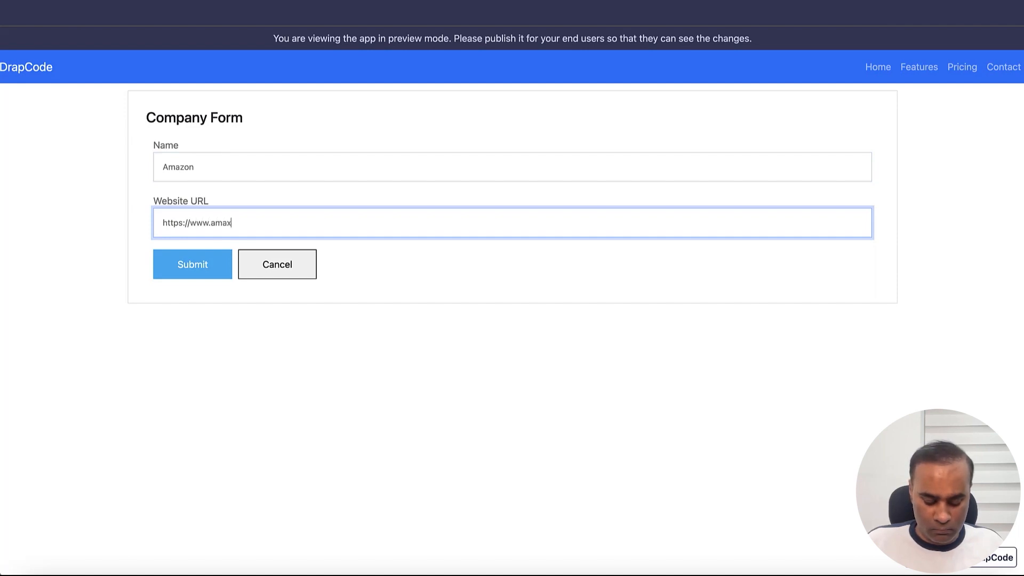
pyautogui.write('://www.amazon.com')
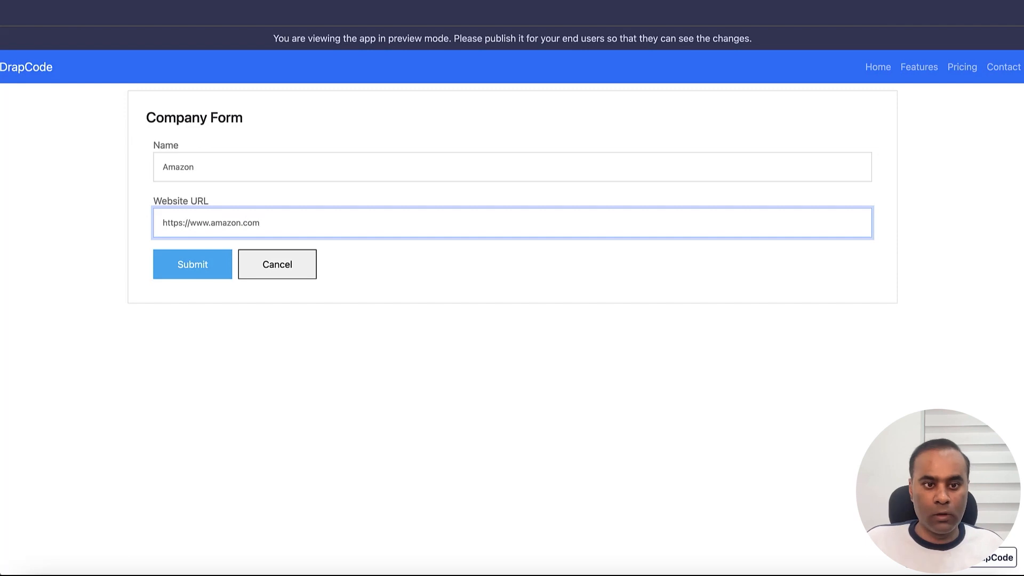
pyautogui.click(202, 268)
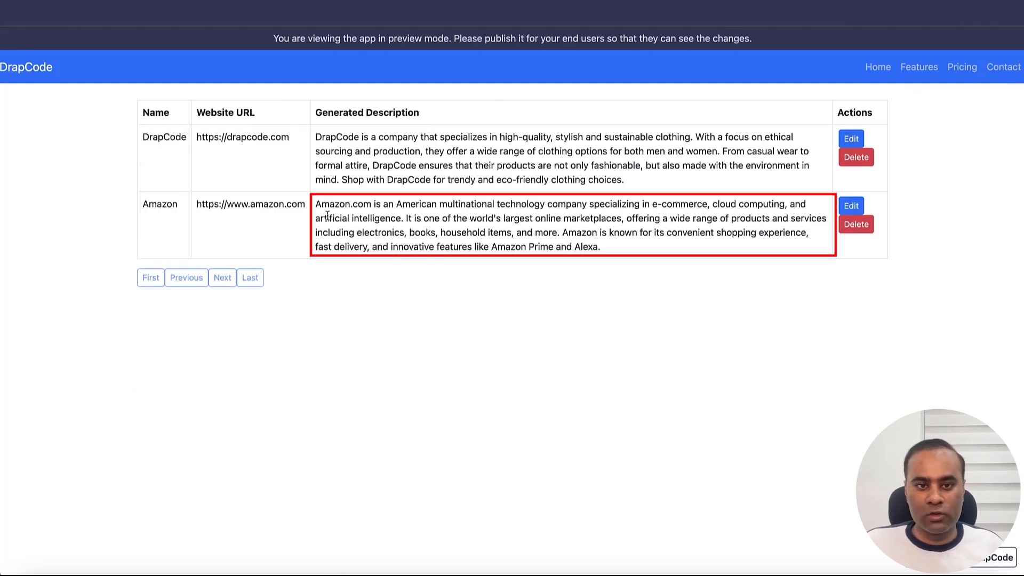
pyautogui.moveTo(316, 203); pyautogui.dragTo(602, 260)
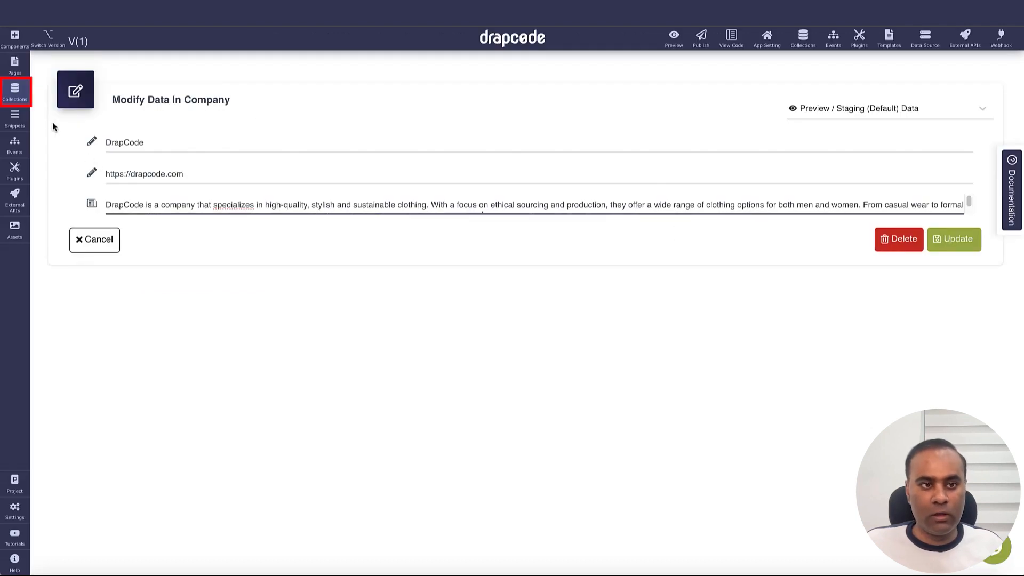
# Step: Open the ChatGPT Conversation collection's data in the builder and check the roles of the newest conversation records
pyautogui.click(15, 91)
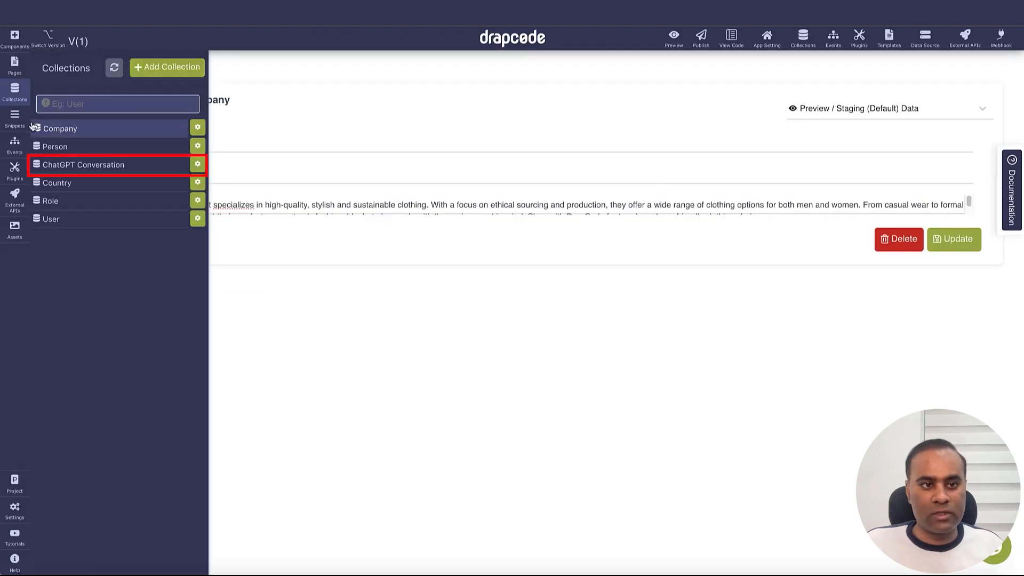
pyautogui.click(78, 163)
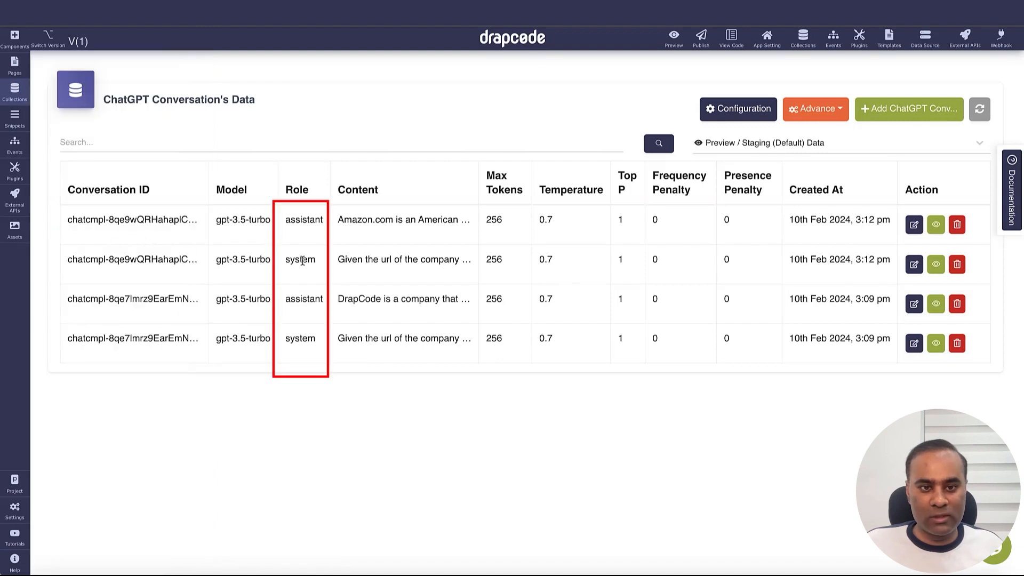
pyautogui.doubleClick(302, 261)
pyautogui.click(298, 235)
pyautogui.doubleClick(298, 231)
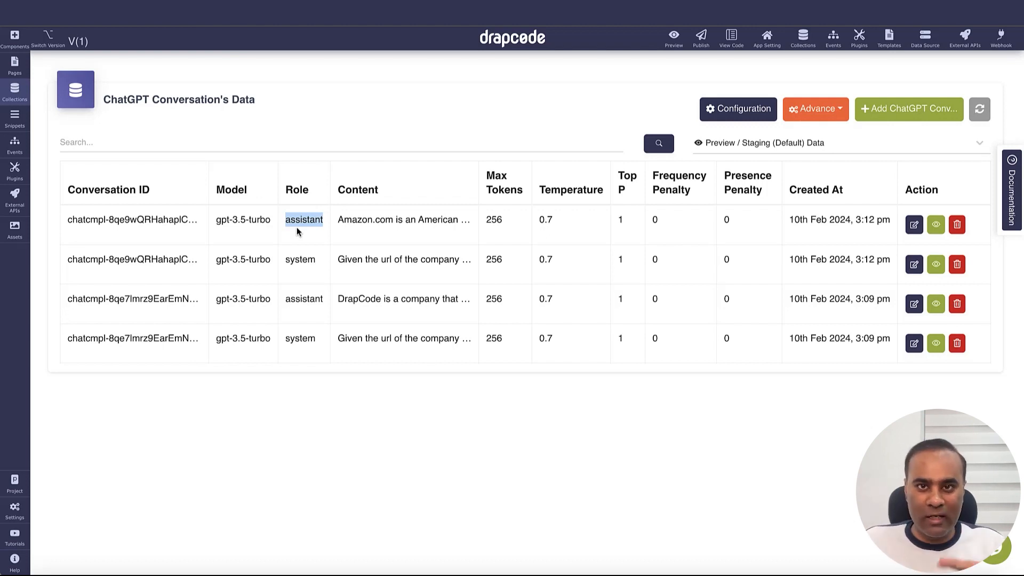
# Step: Add a Text field named Conversation ID to the Company collection and check the saved field
pyautogui.click(17, 96)
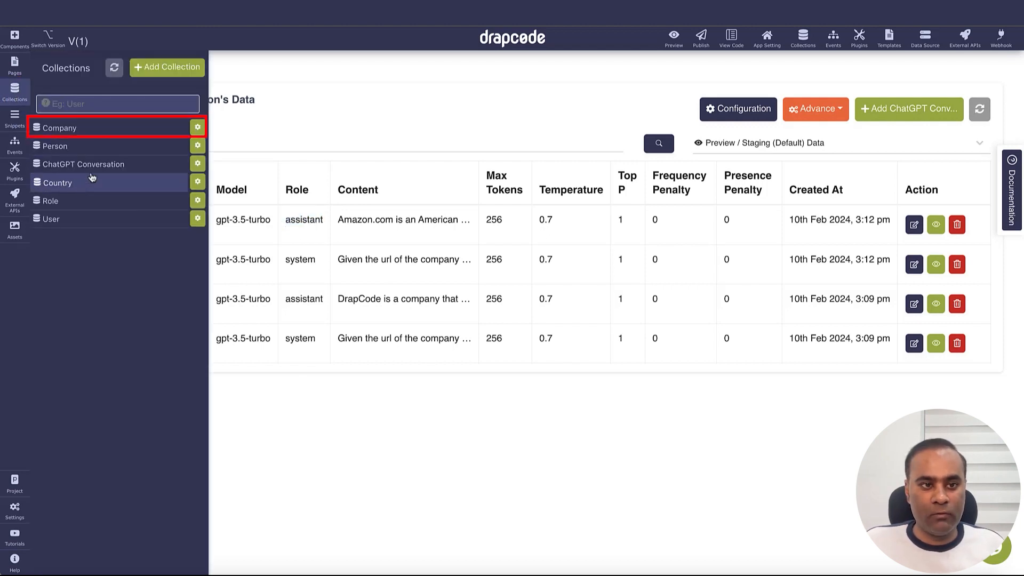
pyautogui.click(98, 130)
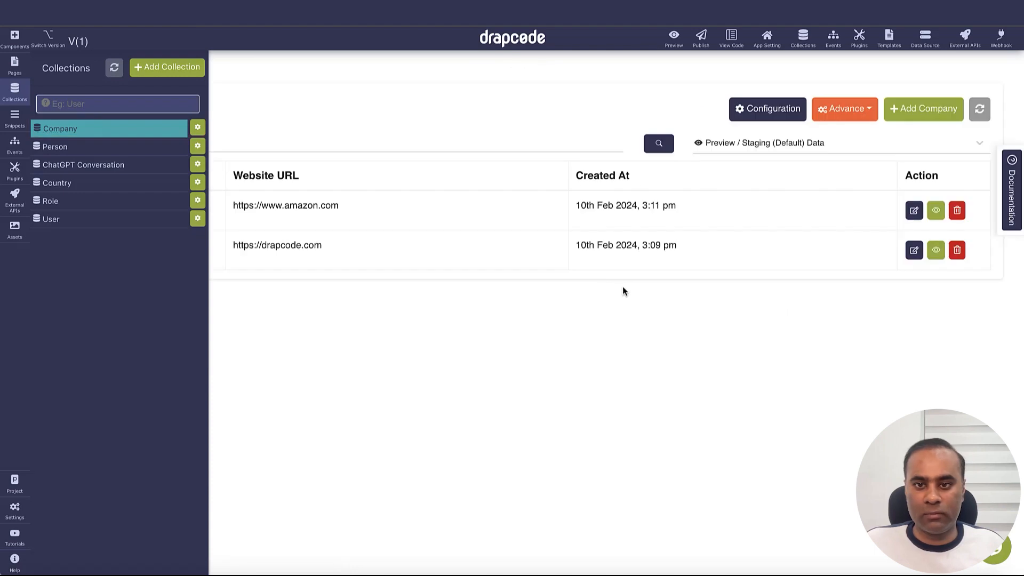
pyautogui.click(784, 114)
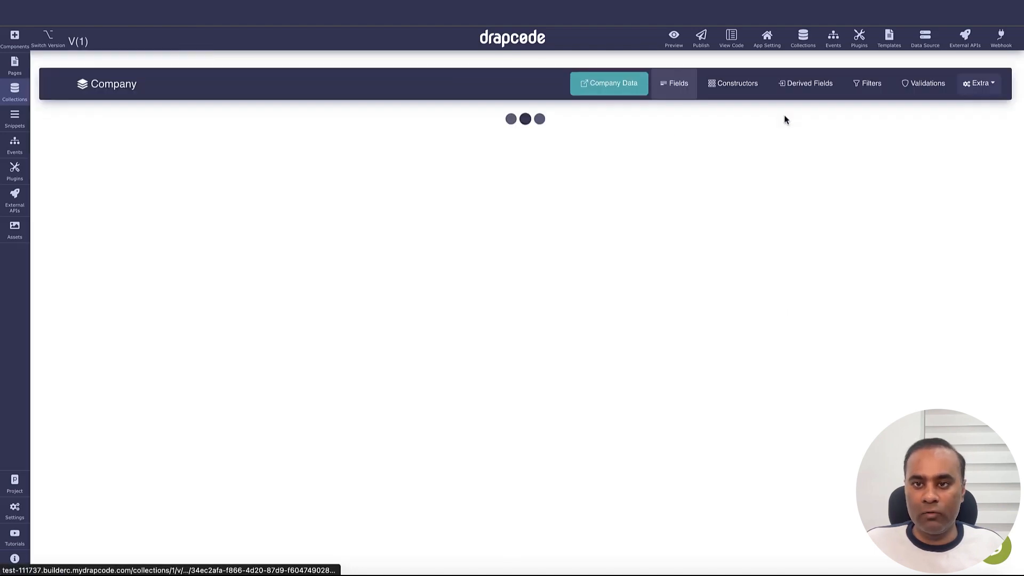
pyautogui.click(947, 154)
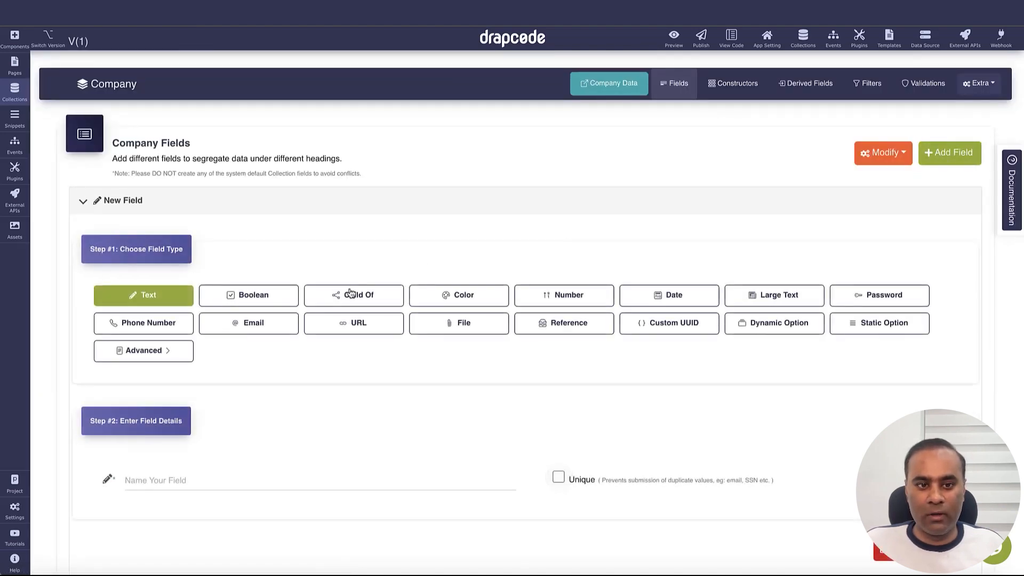
pyautogui.scroll(-2, 360, 434)
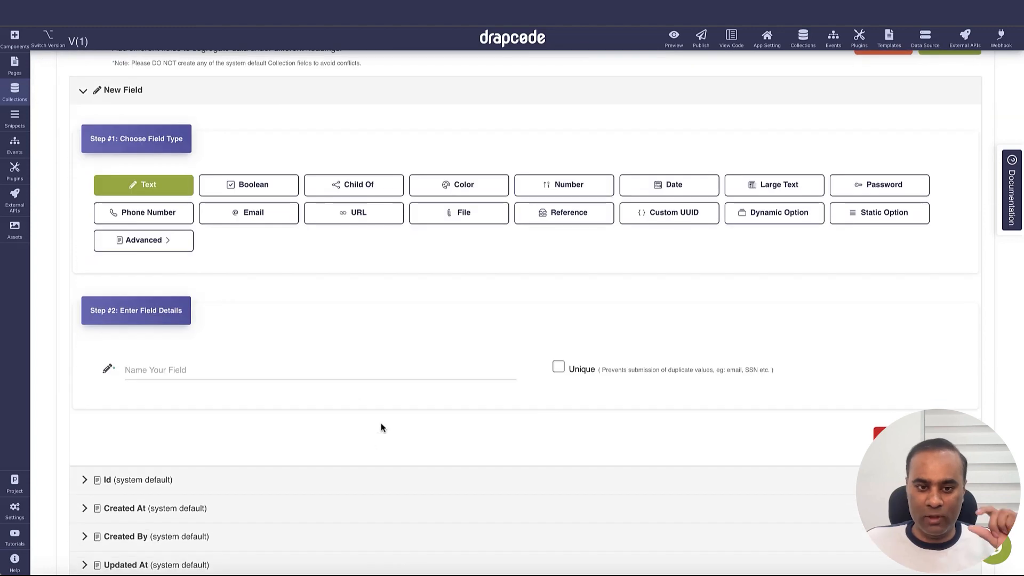
pyautogui.click(372, 369)
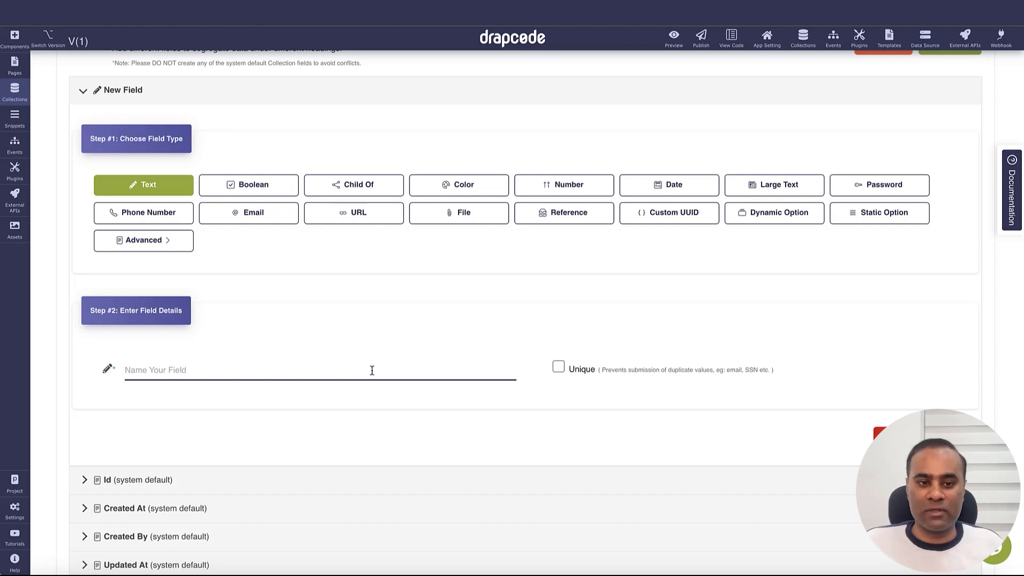
pyautogui.write('Conv')
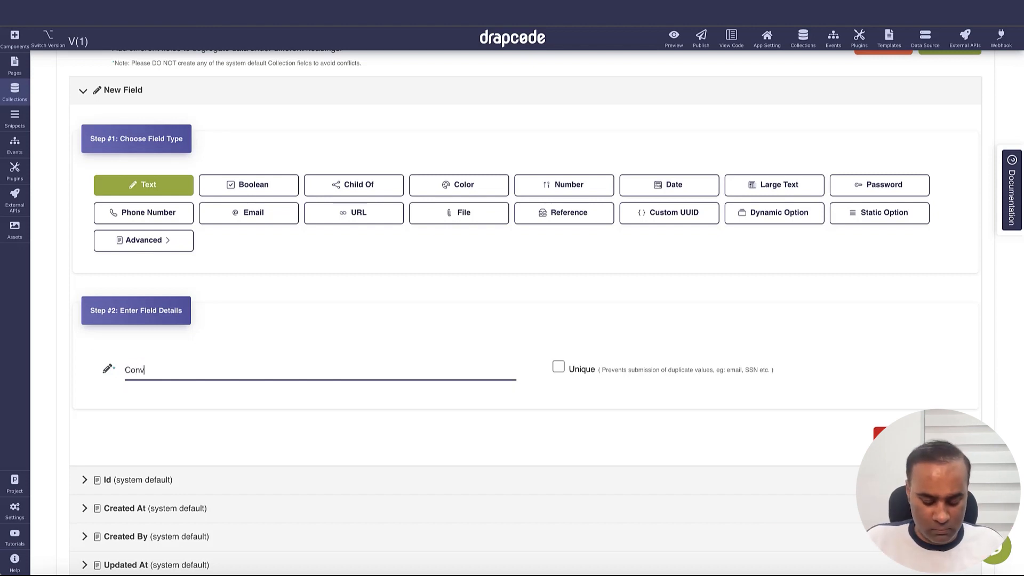
pyautogui.write('ersation ID')
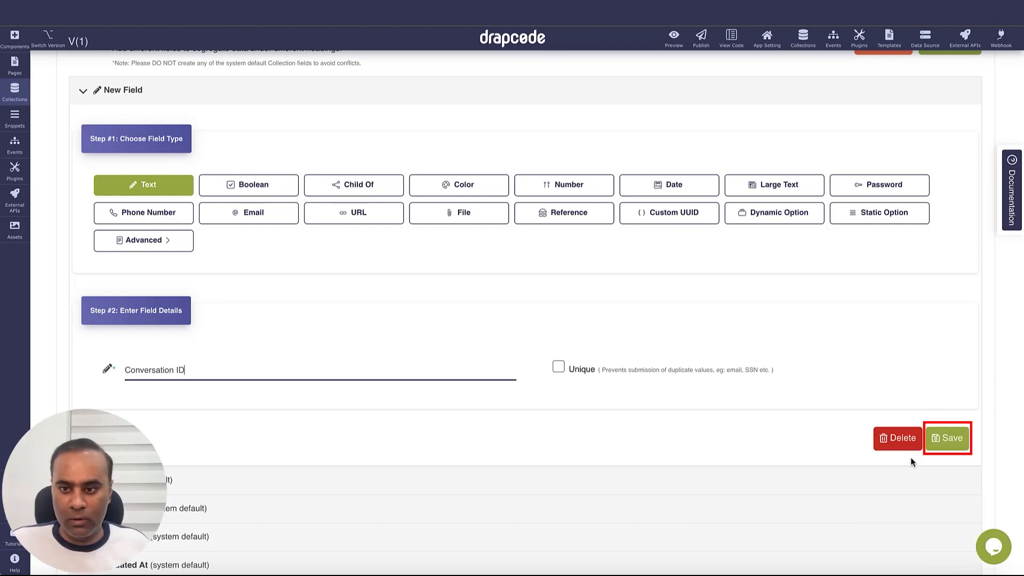
pyautogui.click(947, 440)
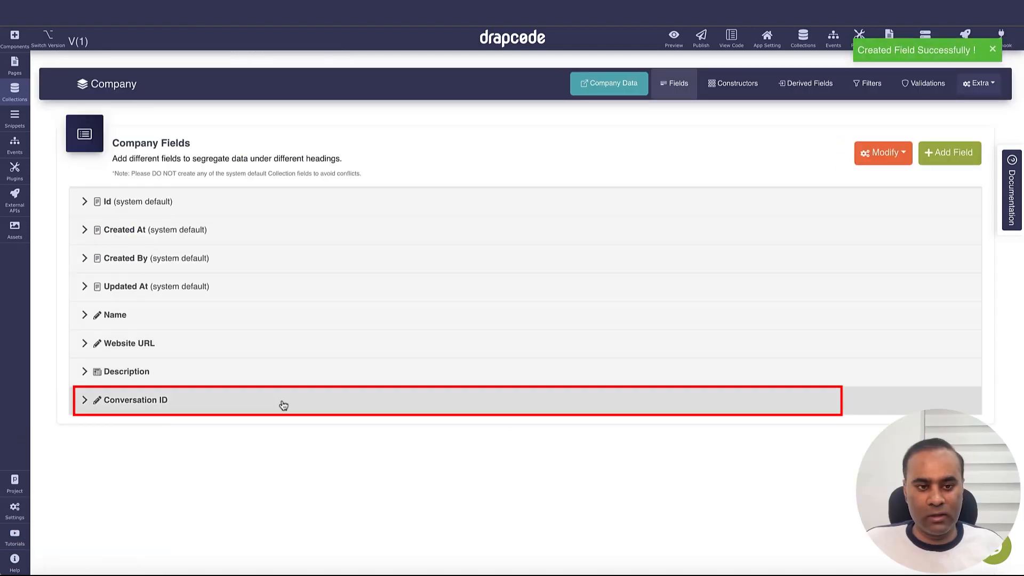
pyautogui.click(149, 409)
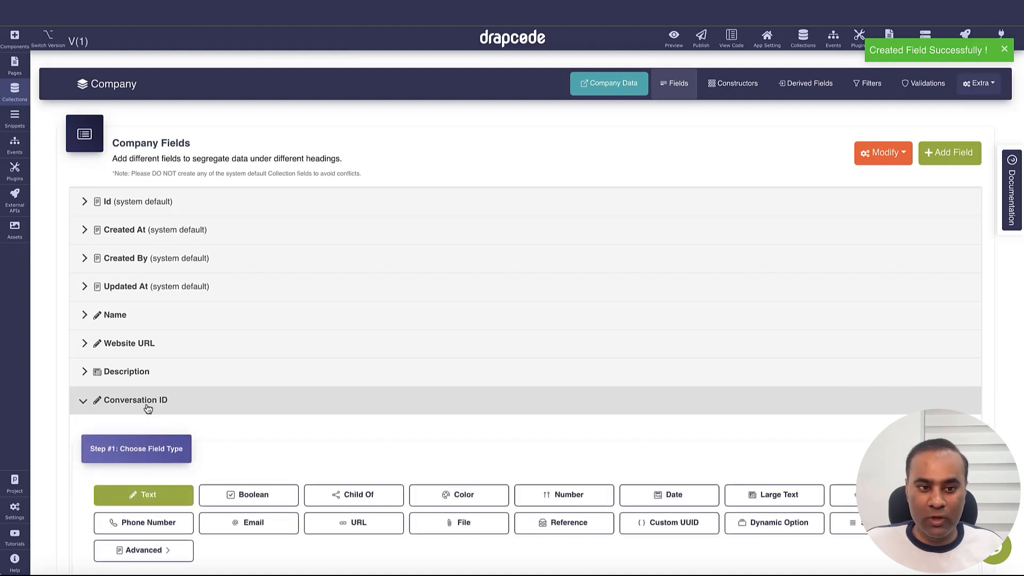
pyautogui.click(148, 409)
# Step: In the Save Company and Generate Description event, set the Start New Conversation action's Conversation Id Field to Conversation ID and save it
pyautogui.click(14, 91)
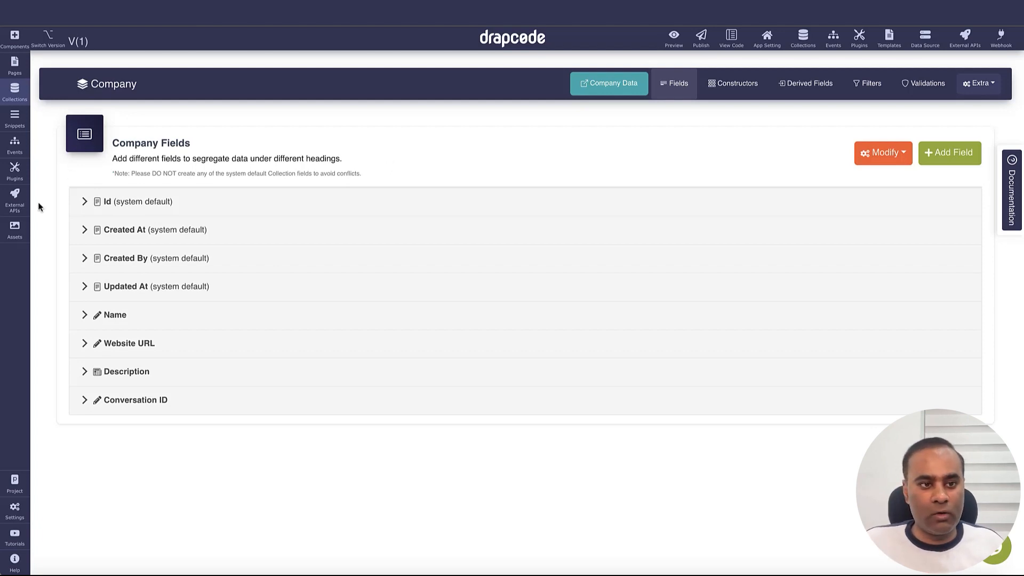
pyautogui.click(16, 145)
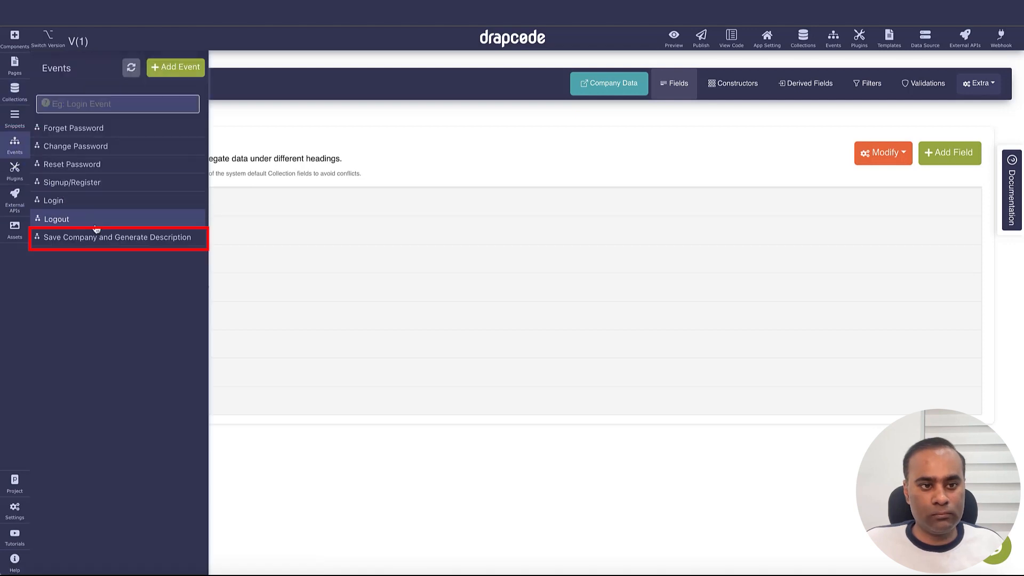
pyautogui.click(101, 237)
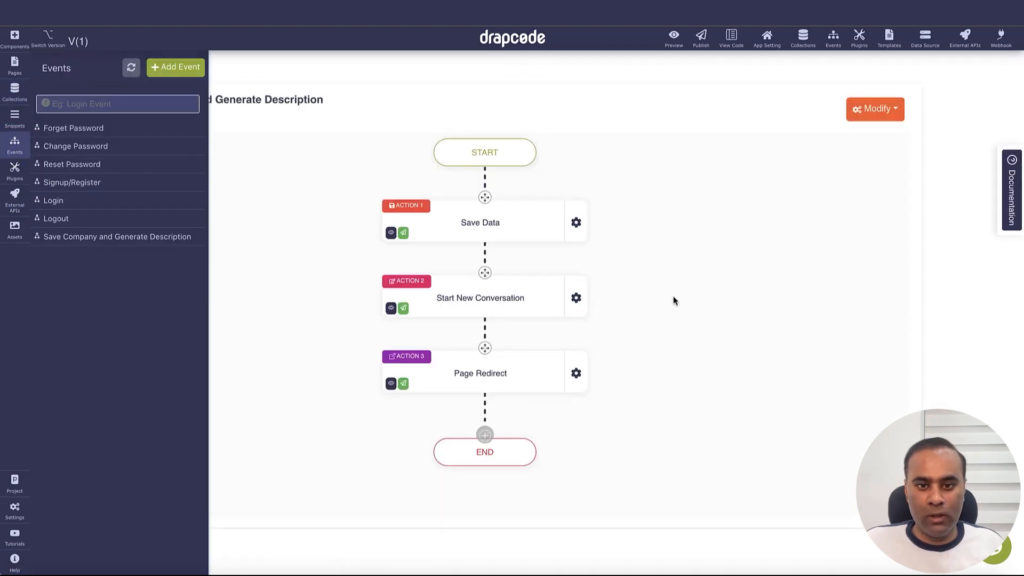
pyautogui.click(576, 298)
pyautogui.click(606, 313)
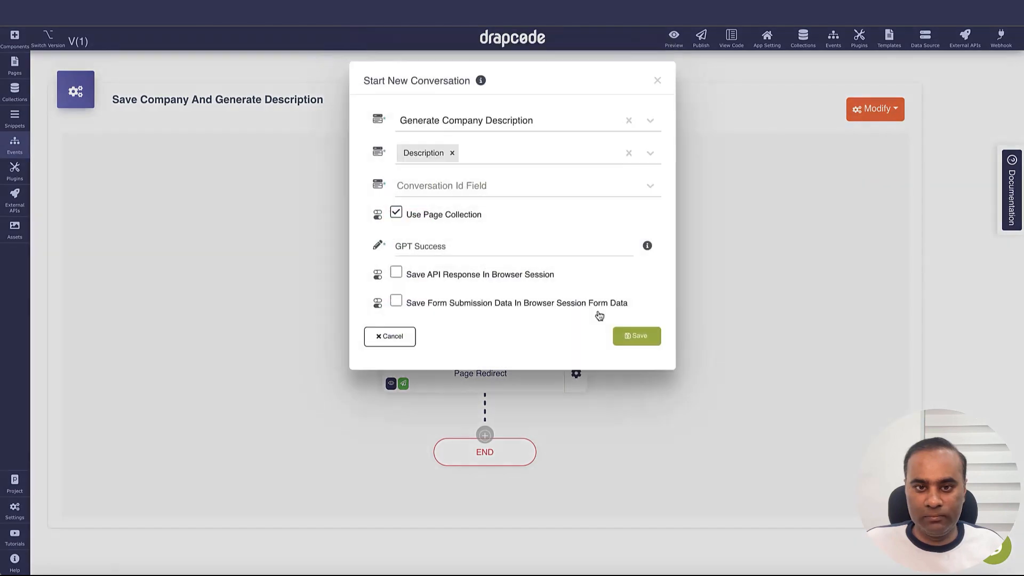
pyautogui.click(513, 216)
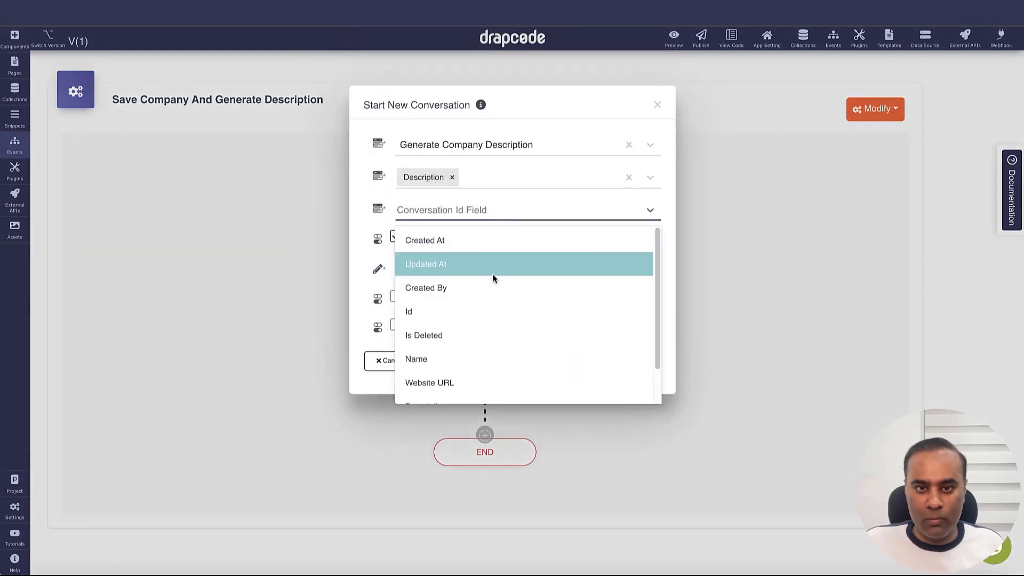
pyautogui.scroll(-1, 508, 292)
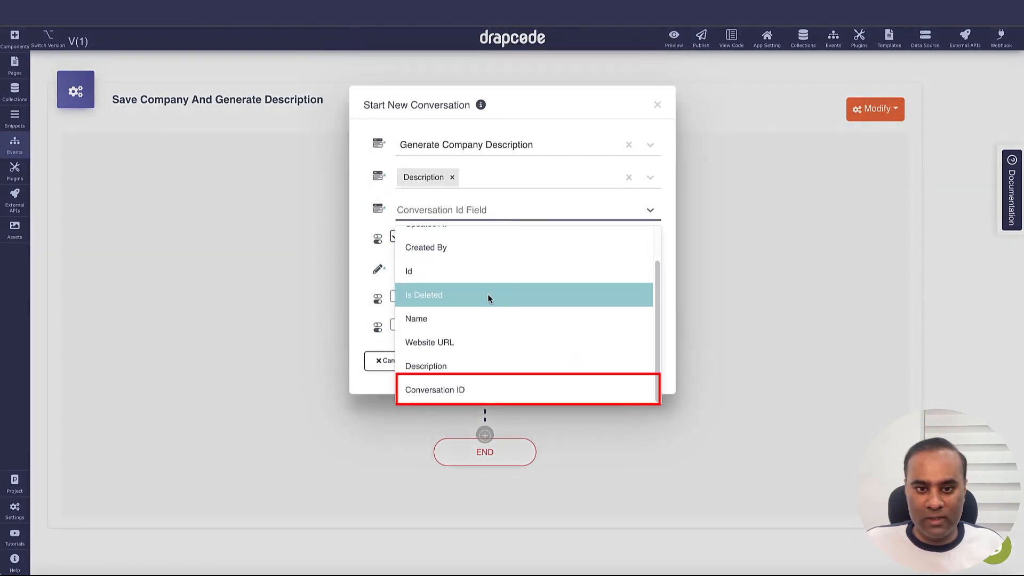
pyautogui.click(472, 389)
pyautogui.click(645, 361)
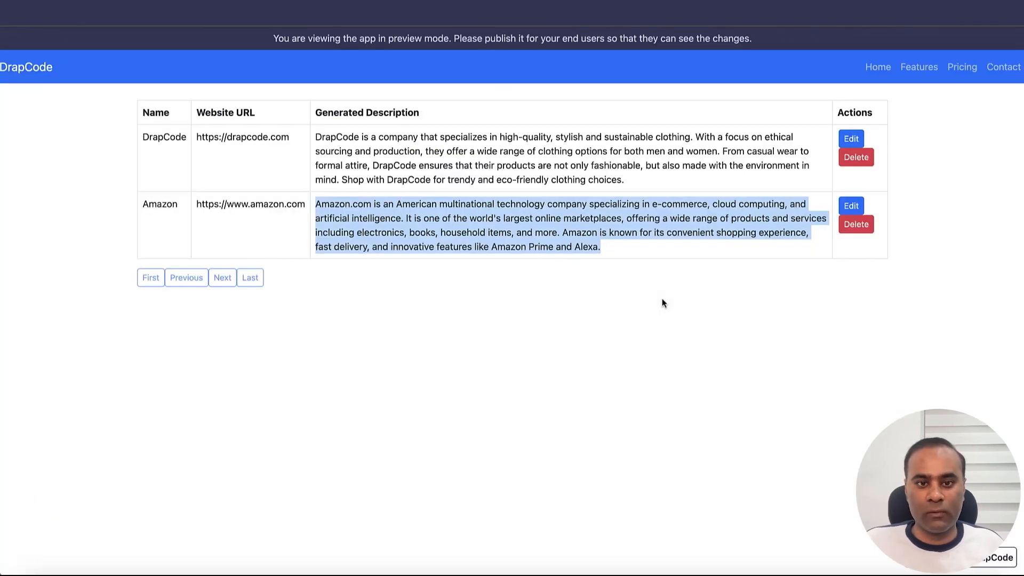
pyautogui.click(16, 19)
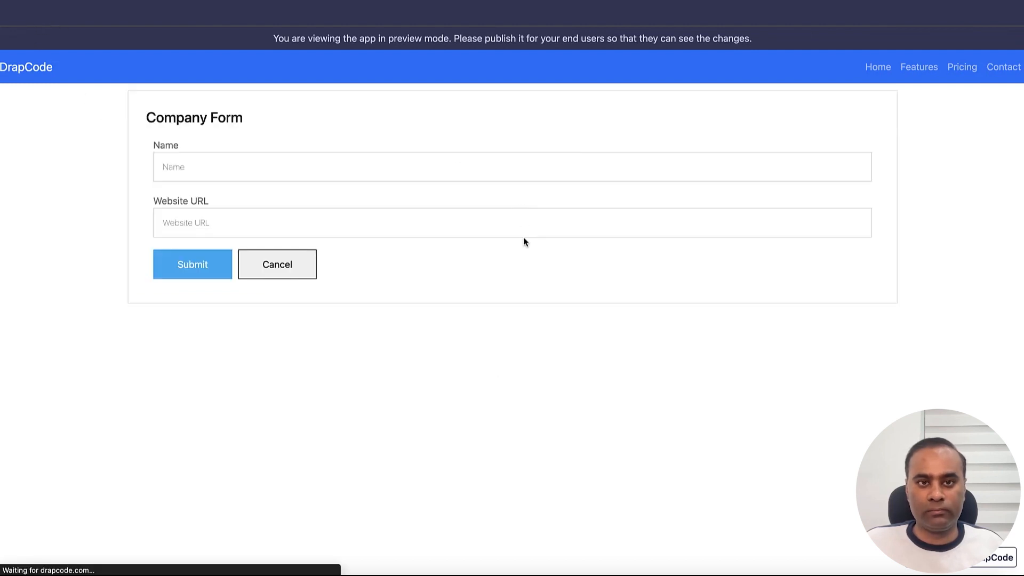
pyautogui.click(418, 172)
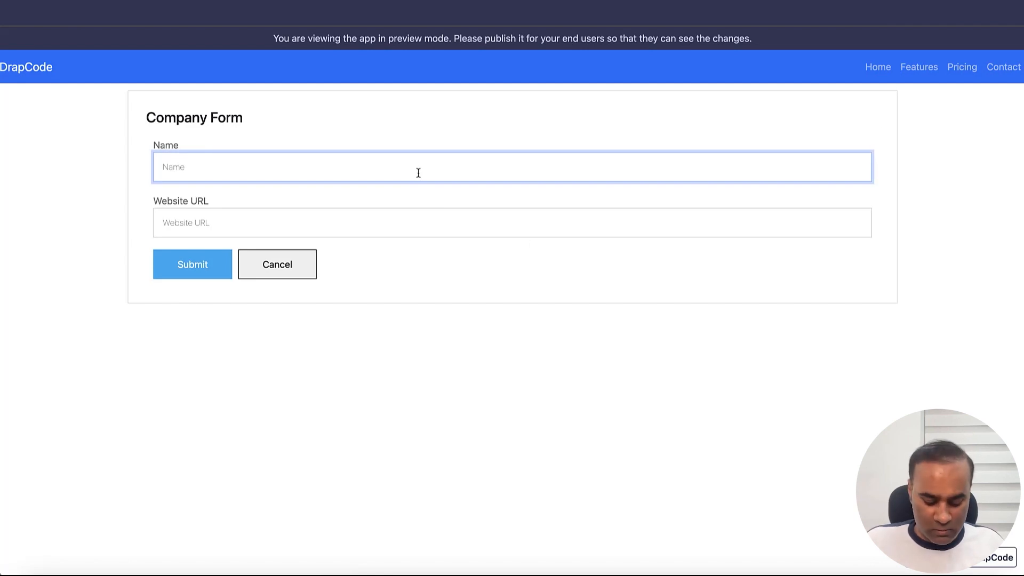
pyautogui.write('Micr')
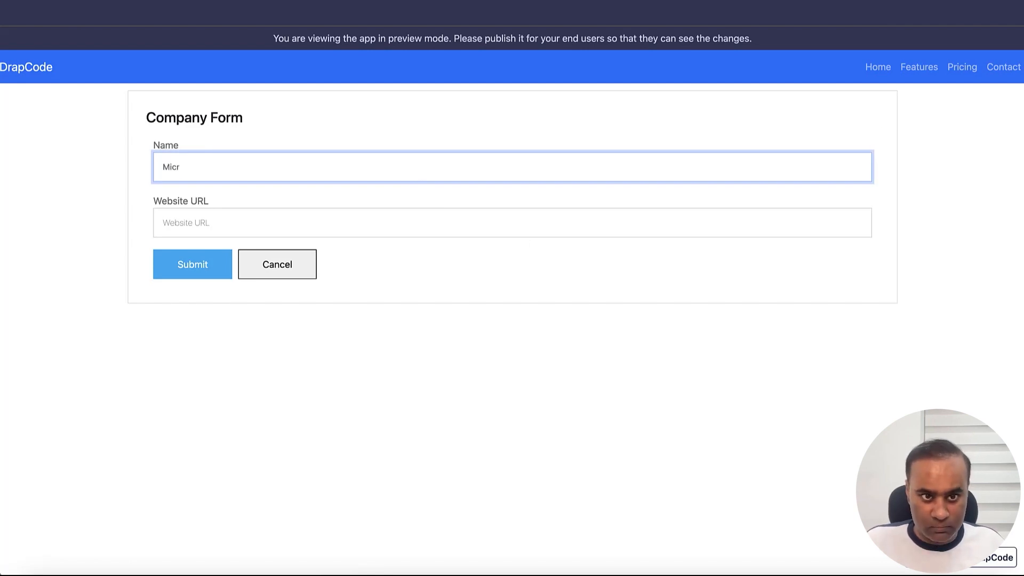
pyautogui.write('osoft')
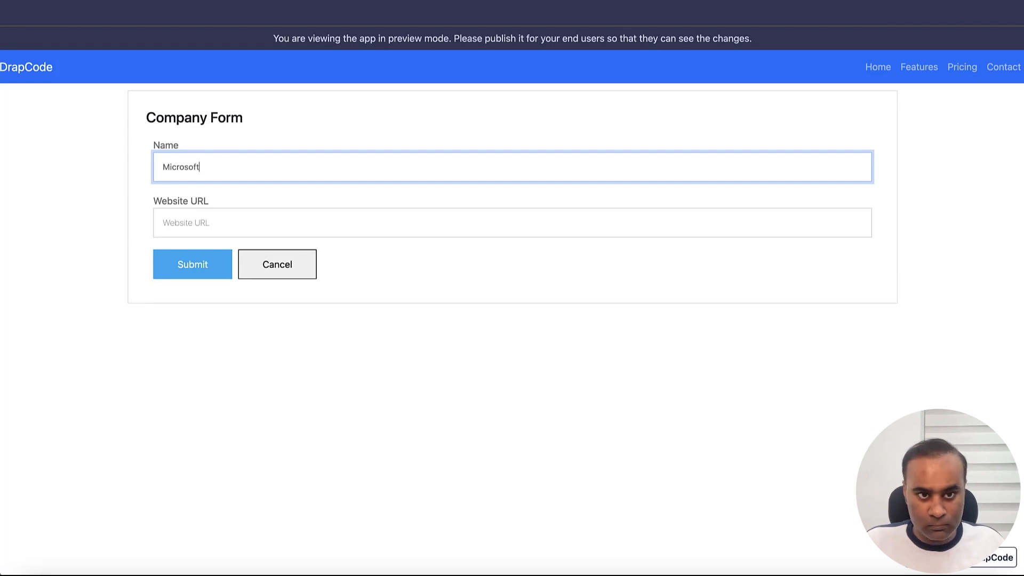
pyautogui.press('Tab')
pyautogui.write('https:')
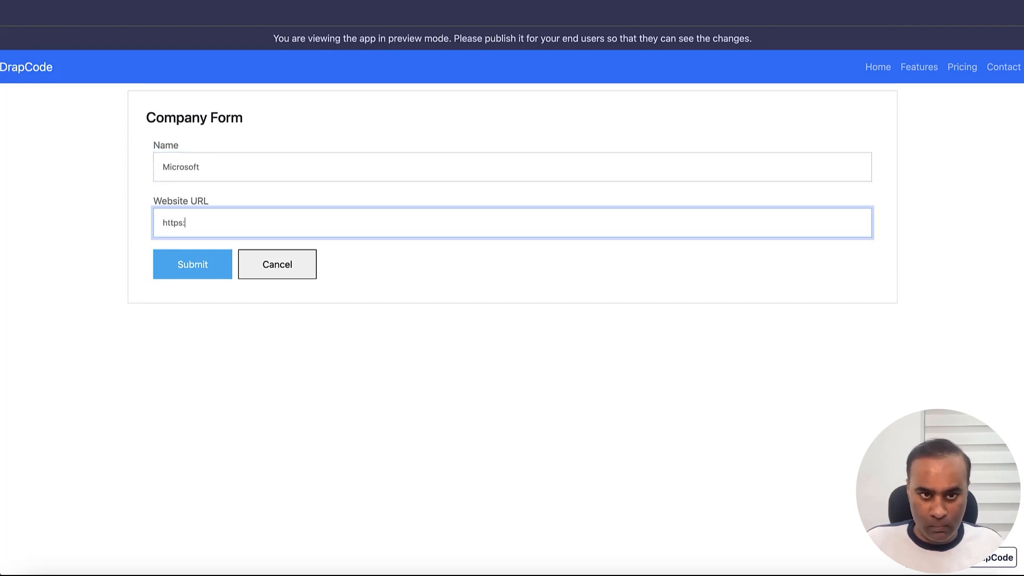
pyautogui.write('//www')
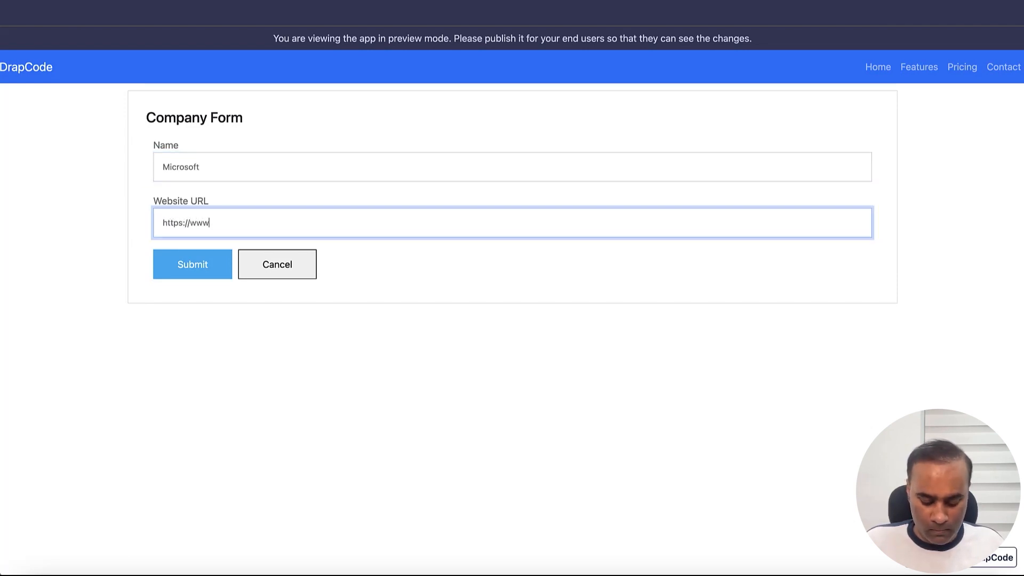
pyautogui.write('.microsoft.com')
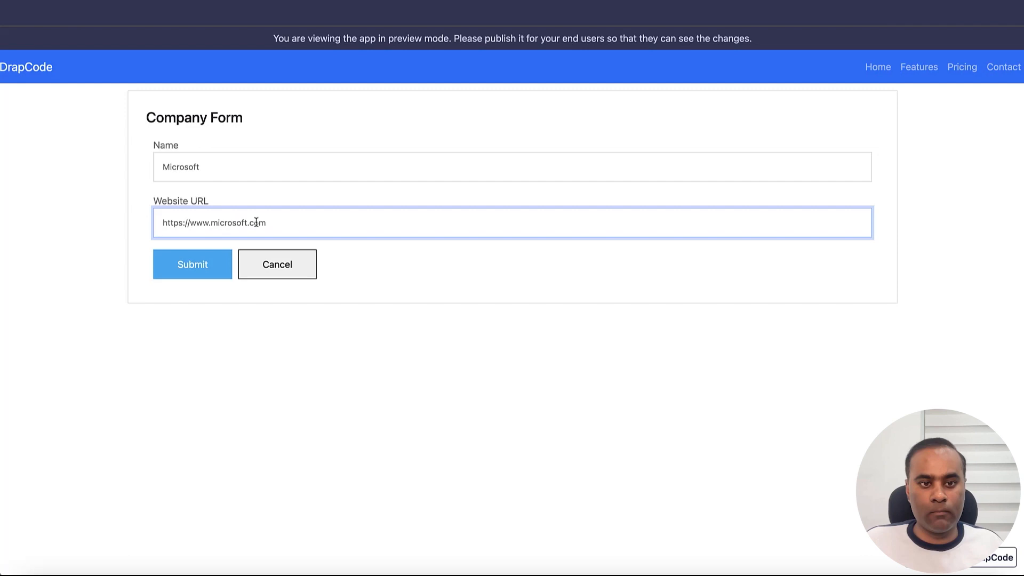
pyautogui.click(193, 267)
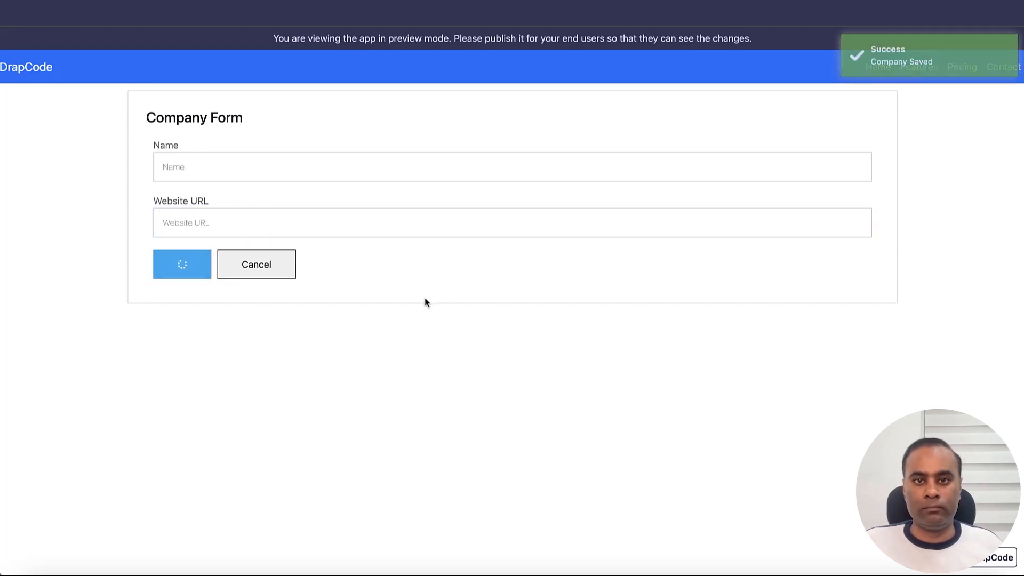
pyautogui.moveTo(322, 271); pyautogui.dragTo(788, 314)
pyautogui.click(306, 273)
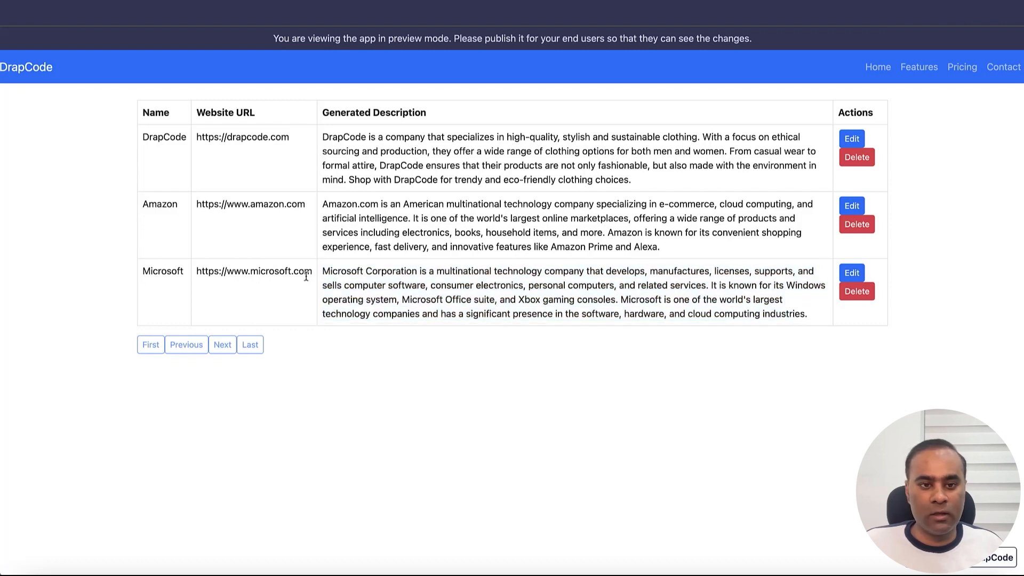
pyautogui.moveTo(338, 272); pyautogui.dragTo(442, 299)
pyautogui.click(489, 299)
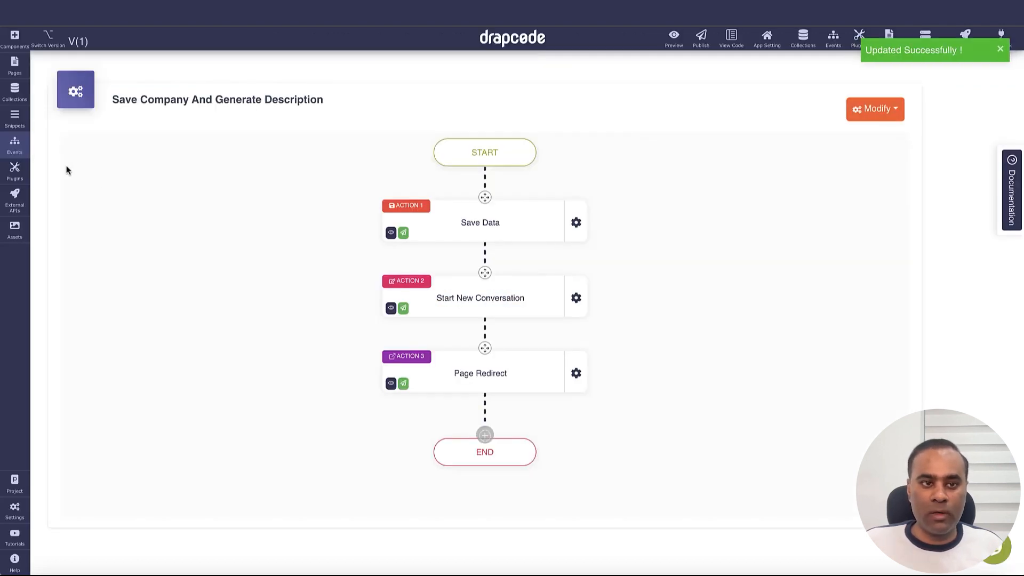
# Step: Open the Company collection's data in the builder and copy the Conversation ID of the Microsoft record
pyautogui.click(16, 89)
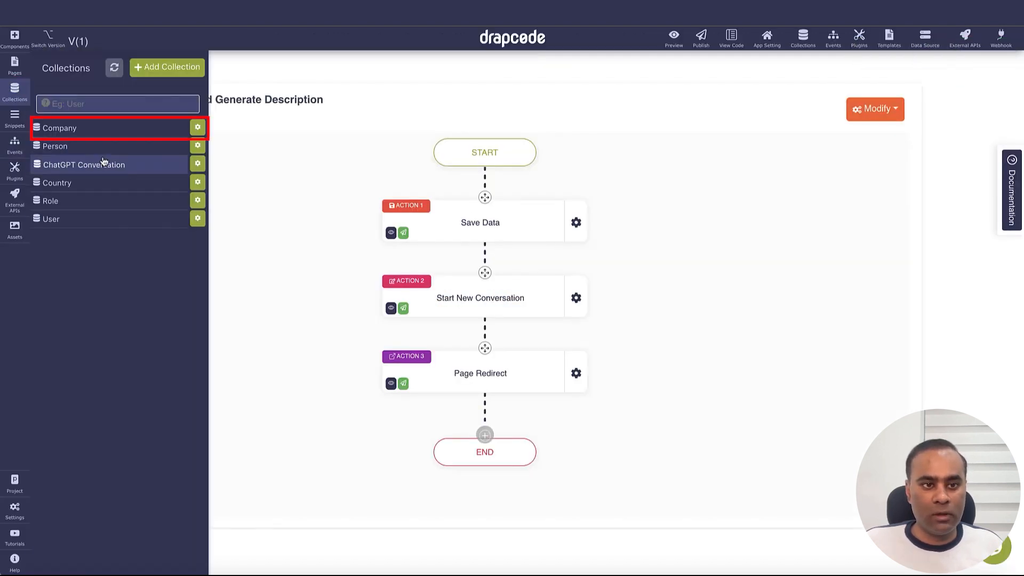
pyautogui.click(103, 134)
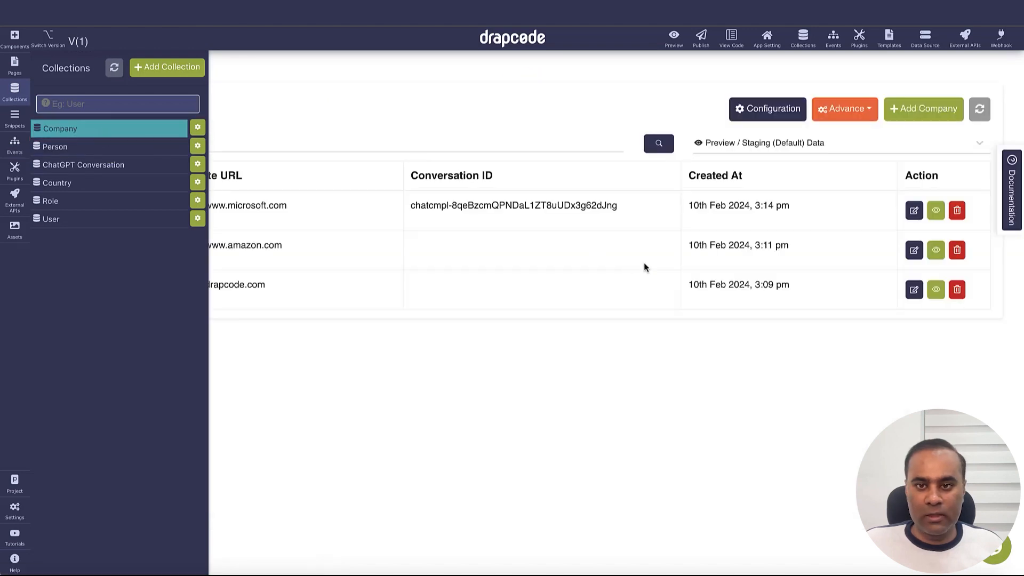
pyautogui.tripleClick(531, 206)
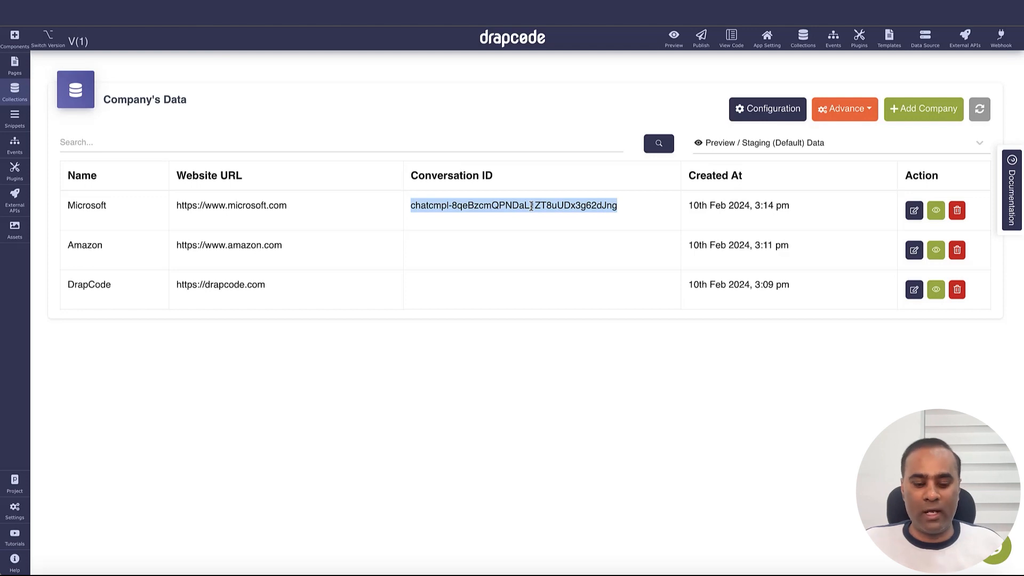
# Step: Open the ChatGPT Conversation collection's data and search the page for the Microsoft record's Conversation ID
pyautogui.click(15, 90)
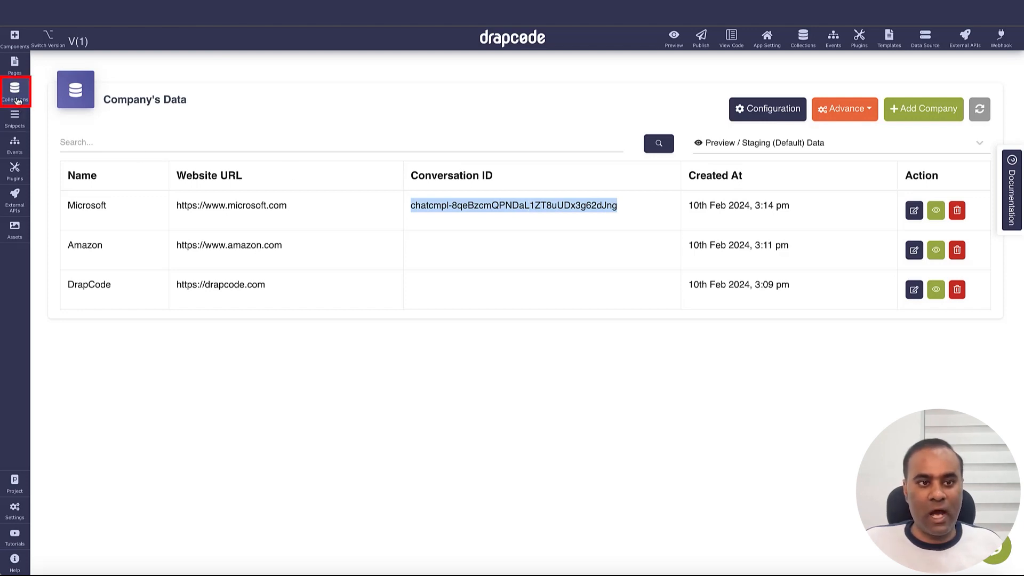
pyautogui.click(71, 166)
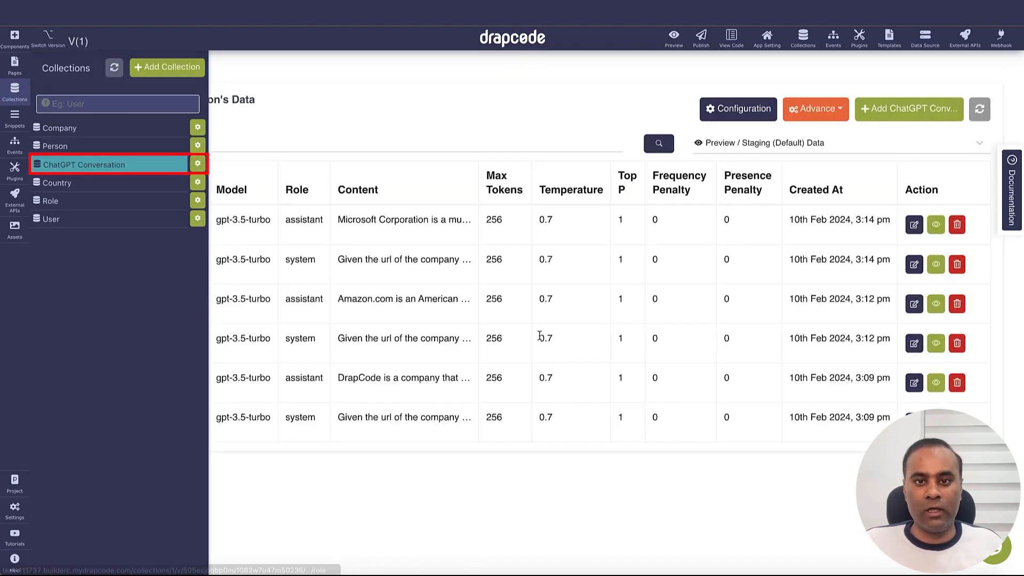
pyautogui.click(589, 292)
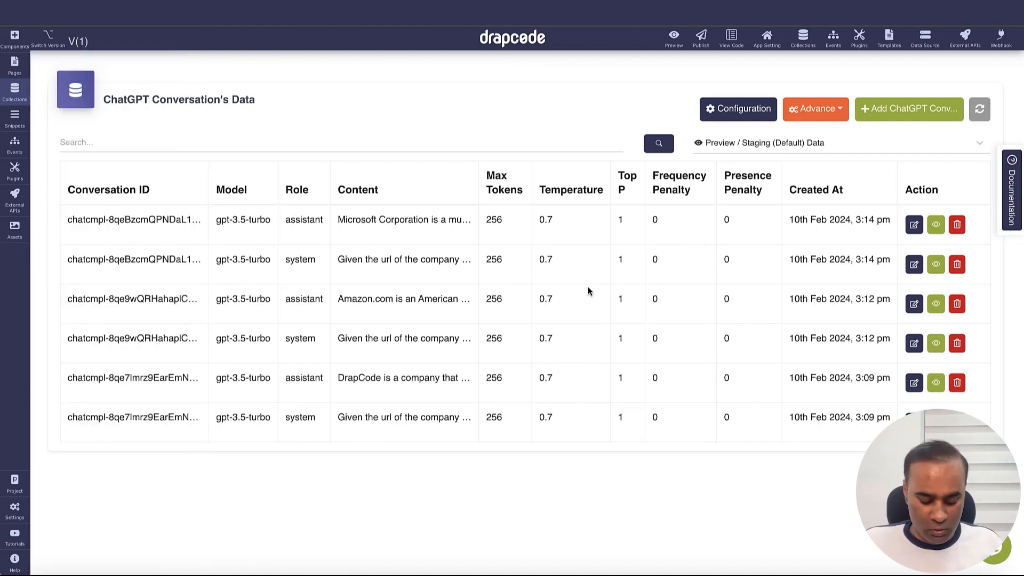
pyautogui.hotkey('ctrl', 'f')
pyautogui.write('chatcmpl-8qeBzcmQPNDaL1ZT8uUDx3g62dJng')
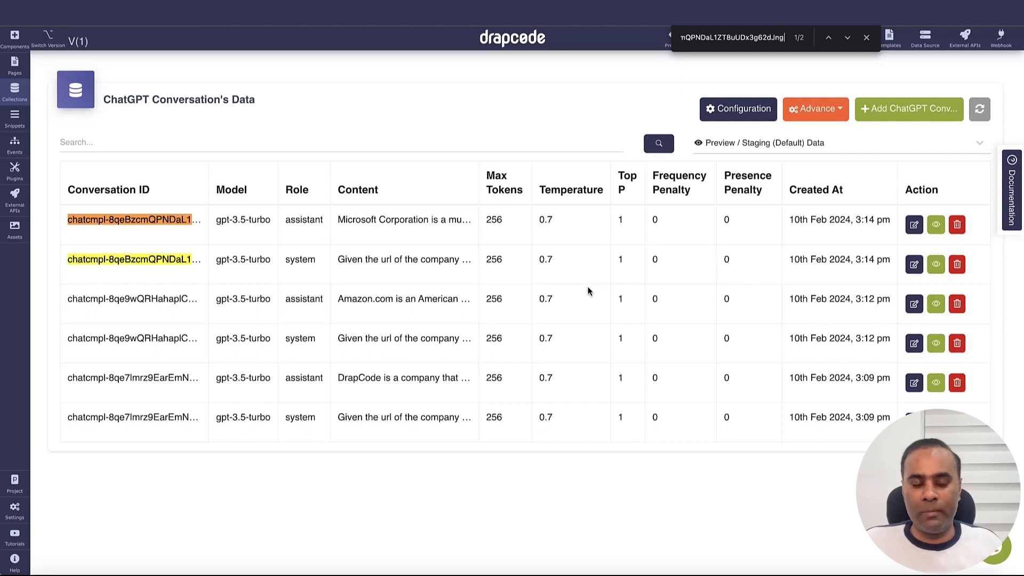
# Step: Create a new event named Generate categories for Company
pyautogui.click(14, 171)
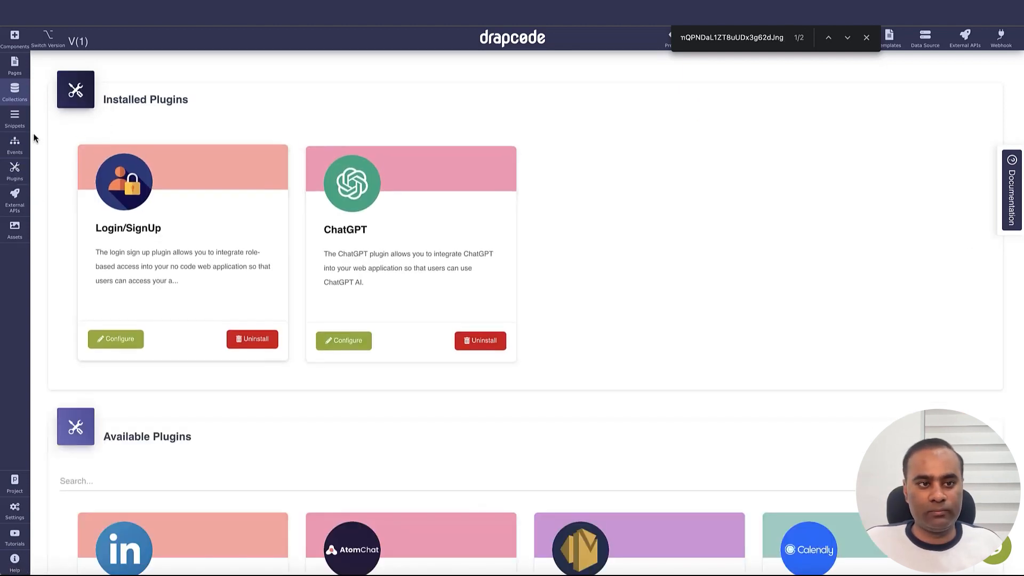
pyautogui.click(19, 156)
pyautogui.click(176, 66)
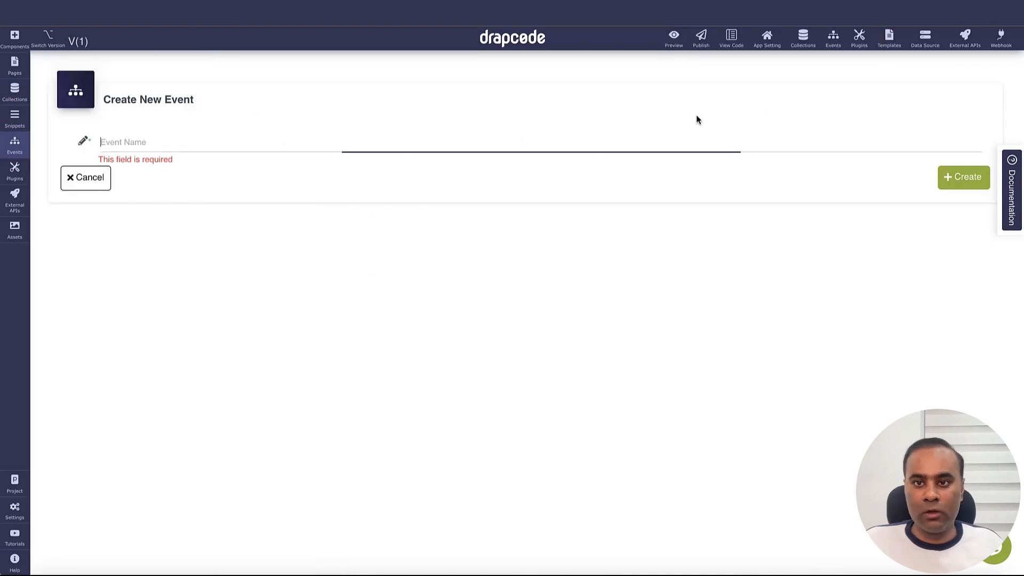
pyautogui.click(648, 140)
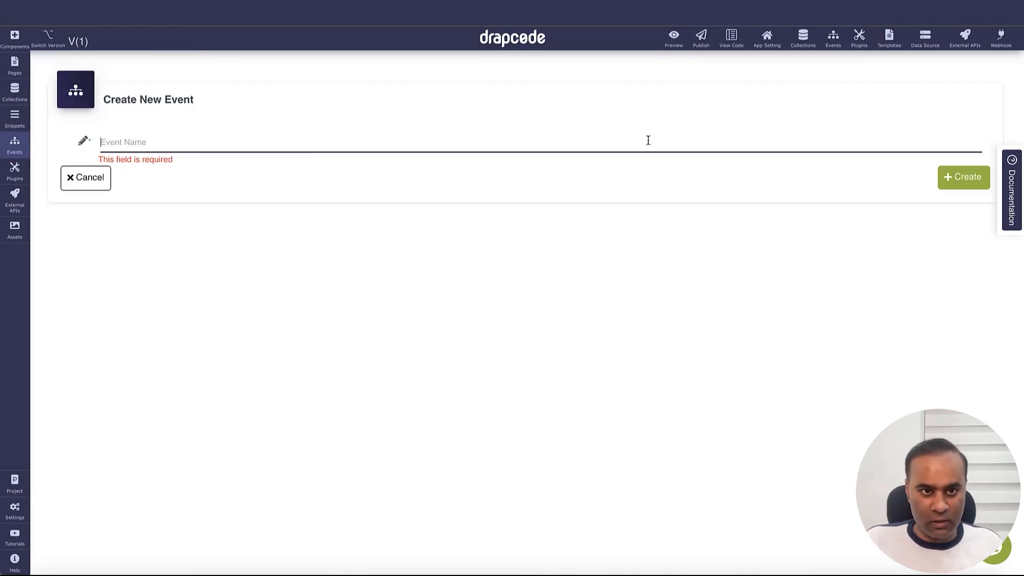
pyautogui.write('Generat')
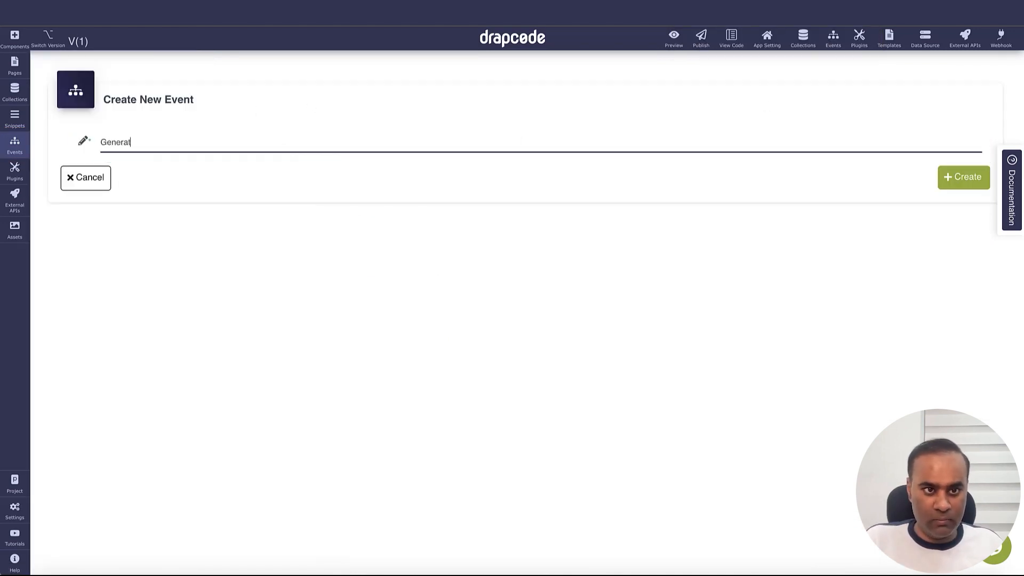
pyautogui.write('e cate')
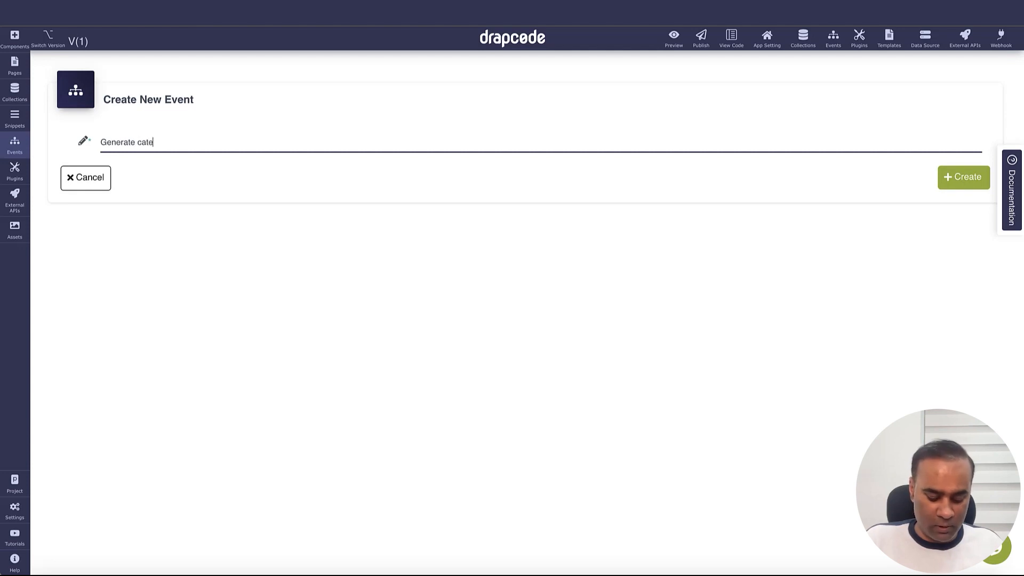
pyautogui.write('gories for Co')
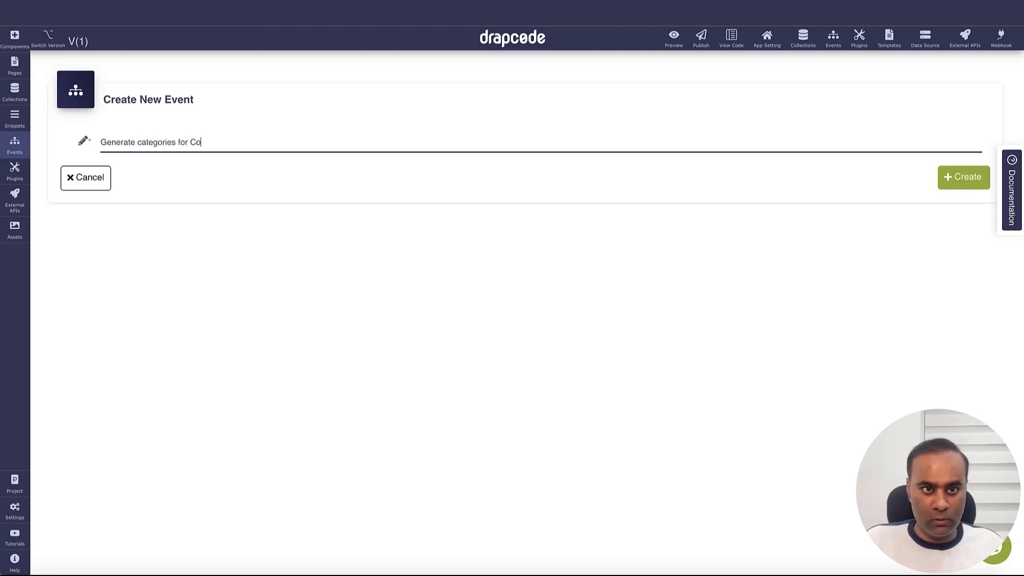
pyautogui.write('mpany')
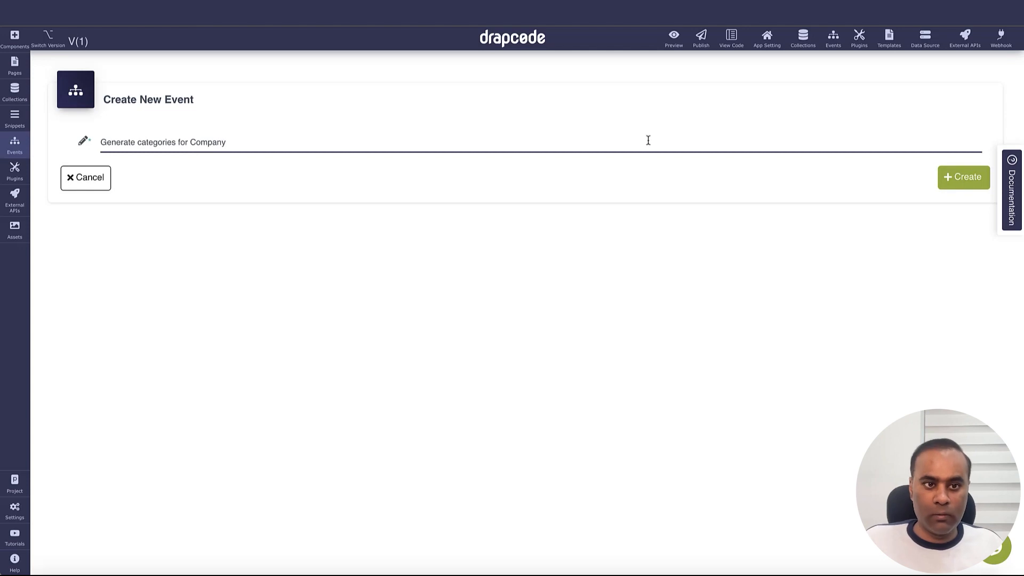
pyautogui.click(963, 177)
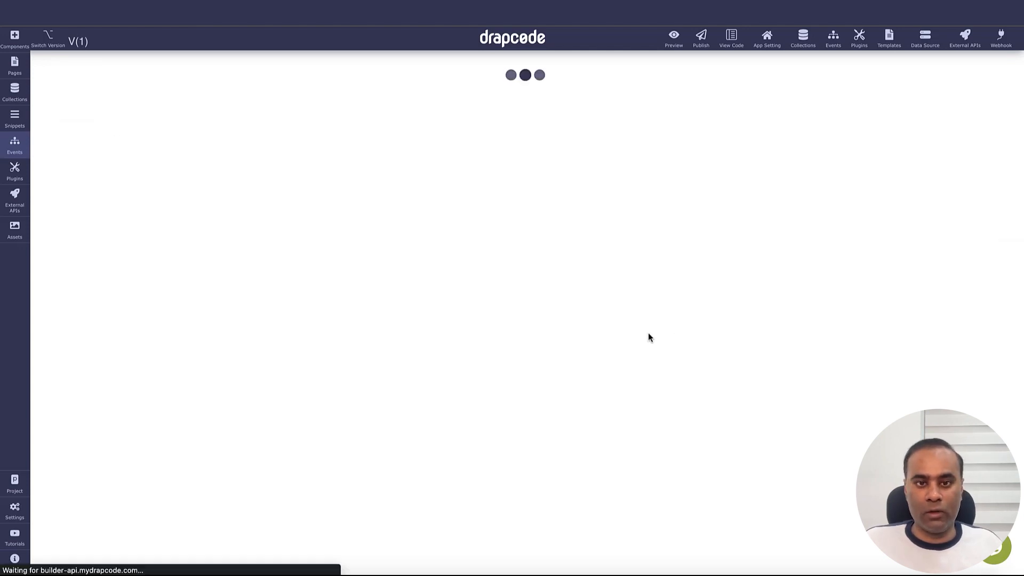
# Step: Add a Continue Conversation action to the event and inspect its ChatGPT Prompt, Conversation Id Field and Fields options, leaving them unset
pyautogui.click(484, 209)
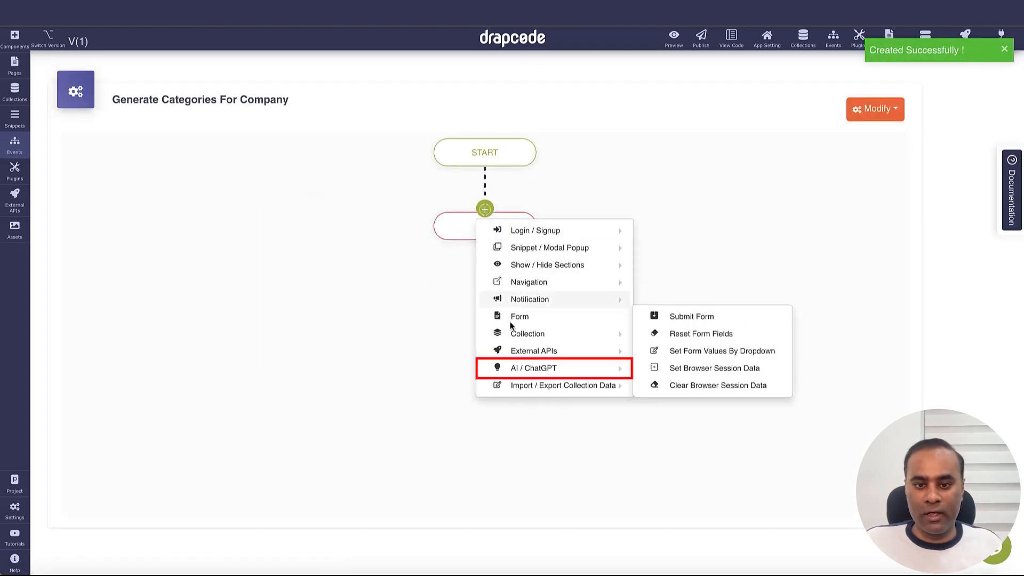
pyautogui.moveTo(532, 367)
pyautogui.click(679, 385)
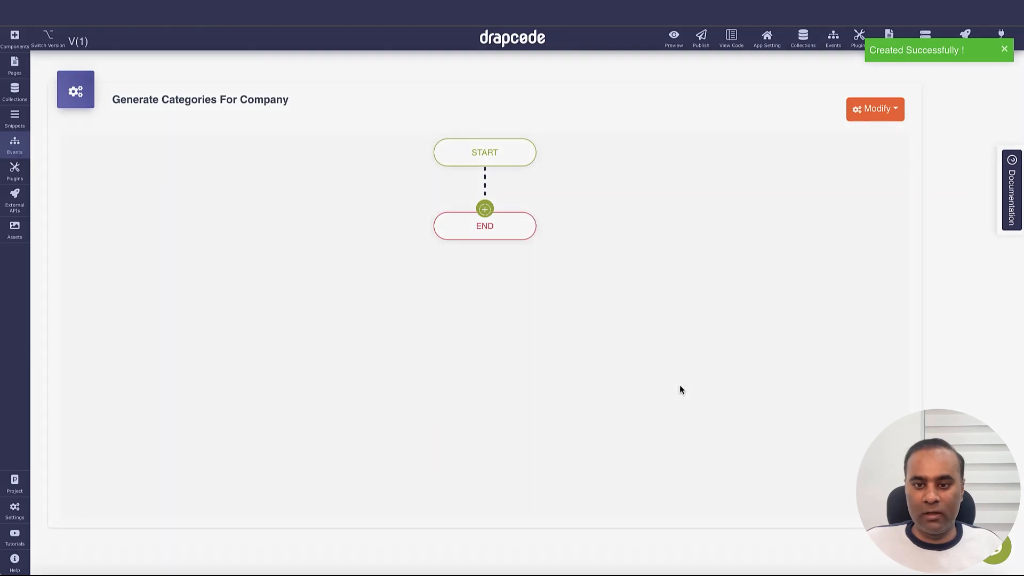
pyautogui.click(469, 146)
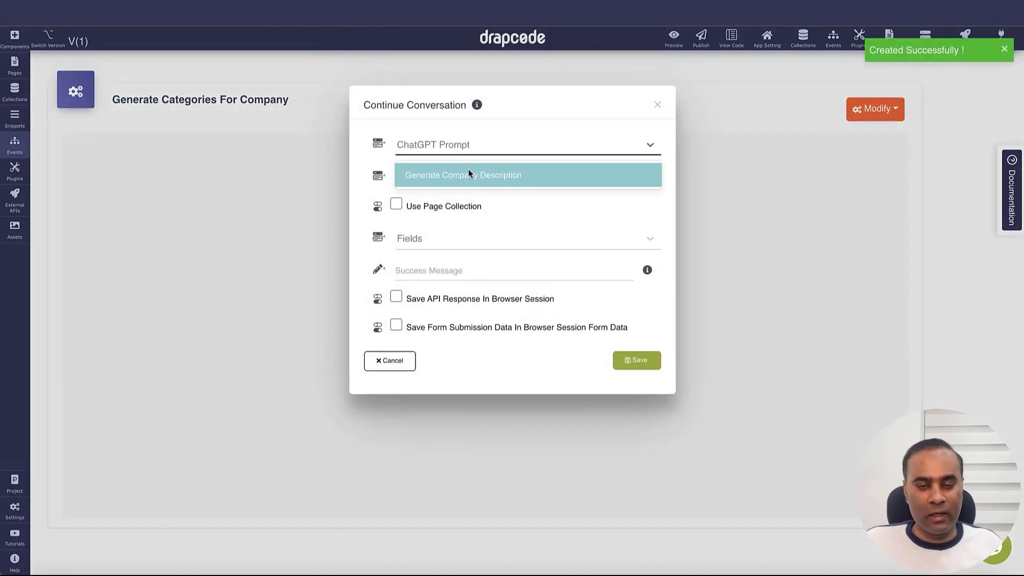
pyautogui.click(504, 175)
pyautogui.click(497, 176)
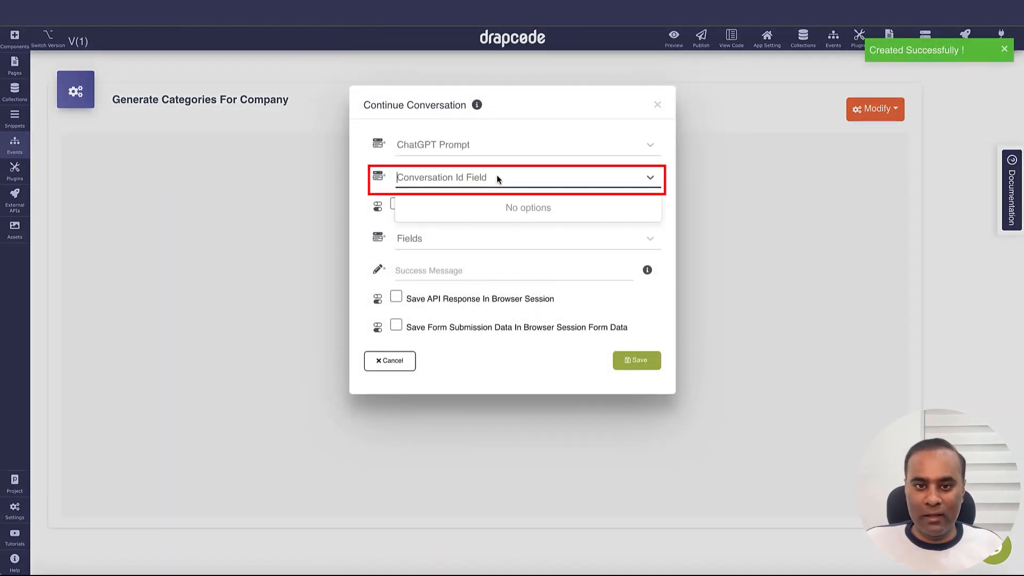
pyautogui.click(496, 240)
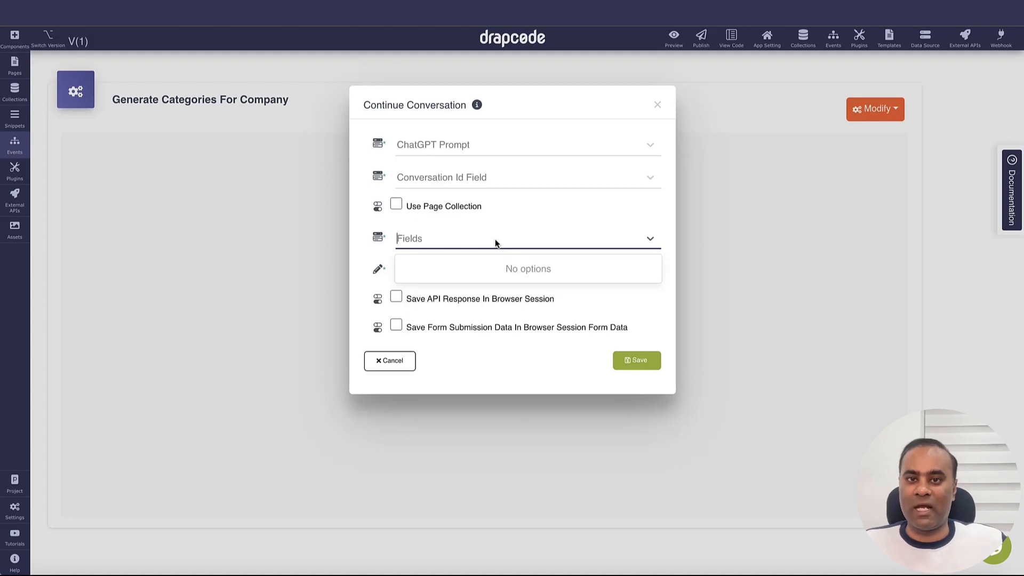
pyautogui.click(657, 104)
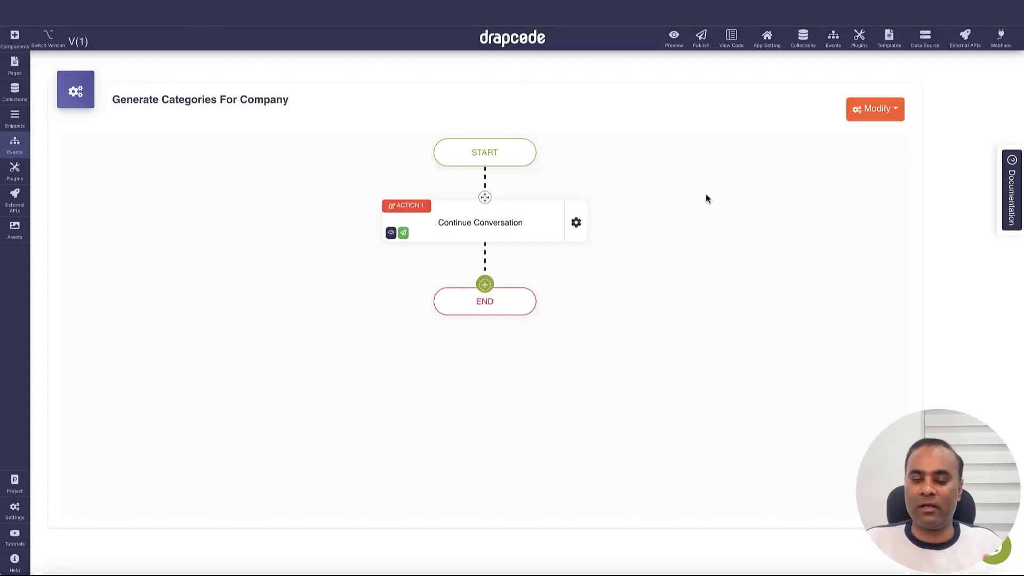